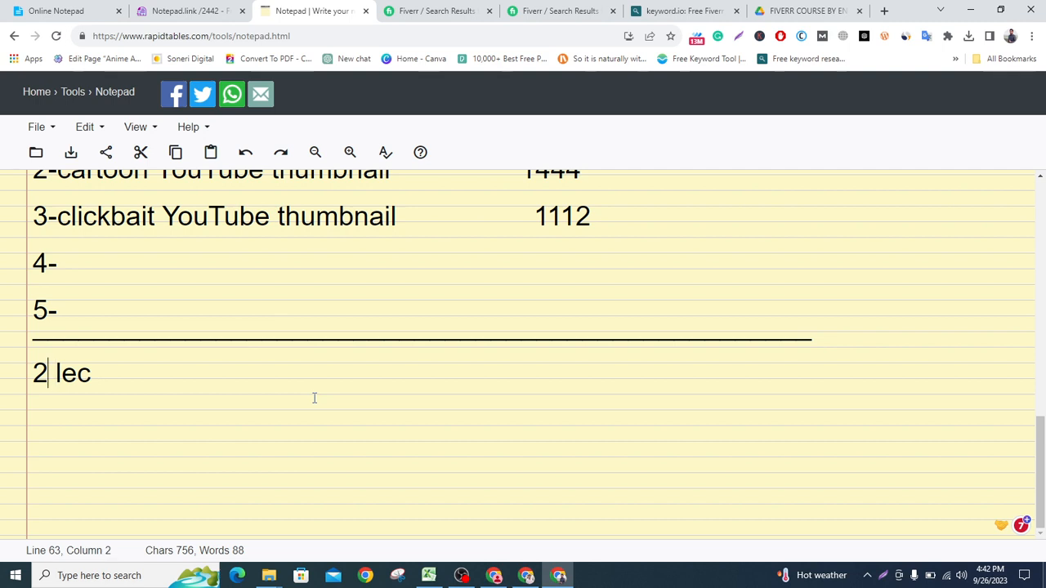
# Complete the date line as "26 SEP 2023" and move the word "lec" onto a separate line below it
pyautogui.write('6 SEP 2')
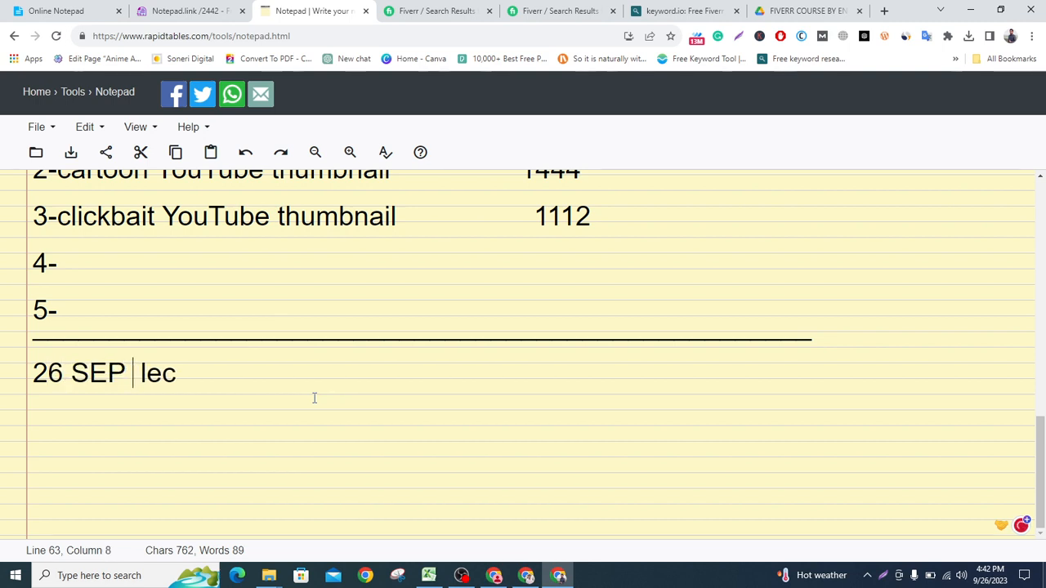
pyautogui.write('023')
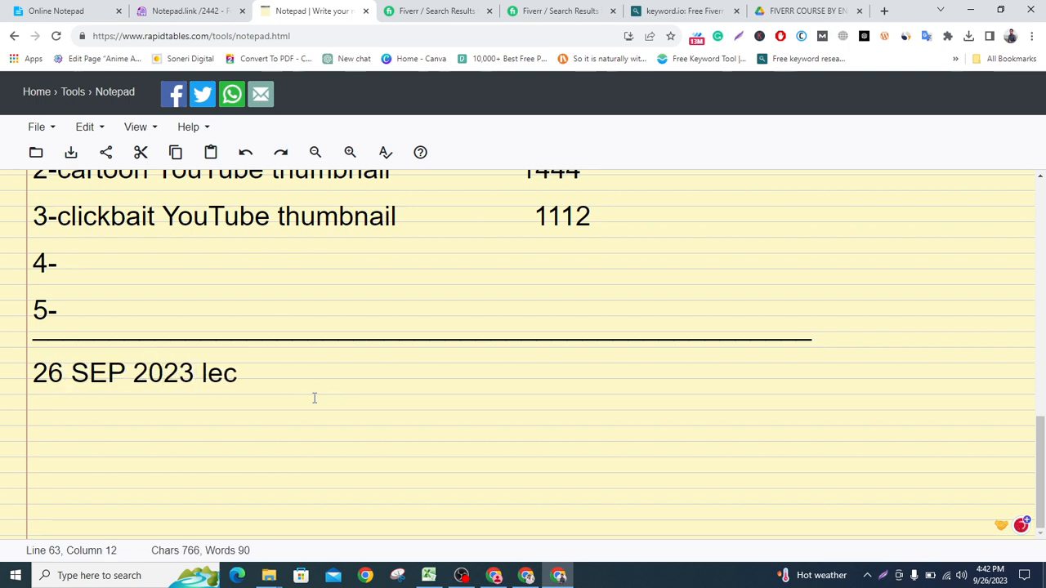
pyautogui.press('Return')
pyautogui.press('Return')
pyautogui.press('Return')
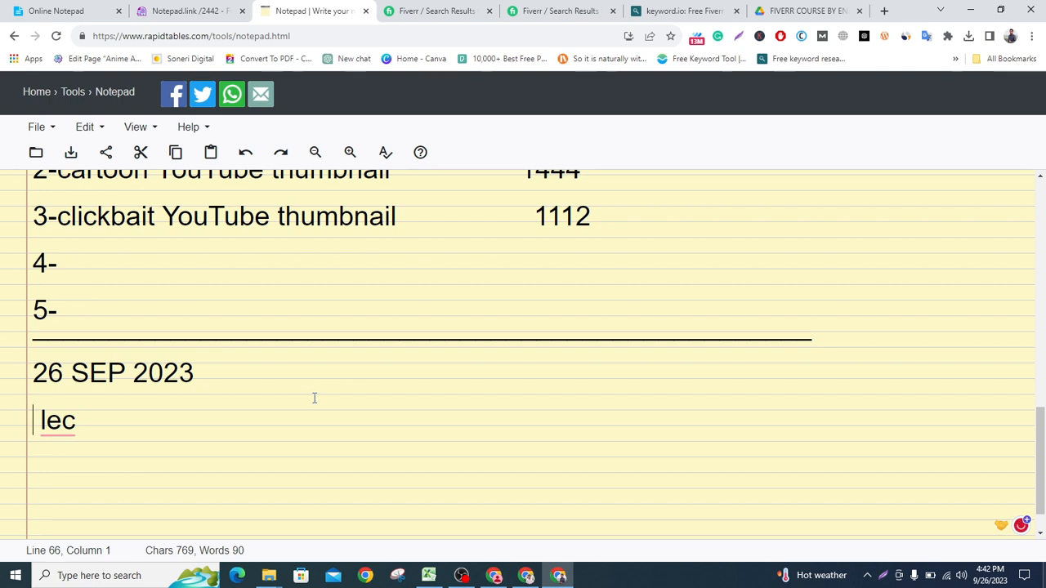
# Write the lecture heading as "2 lec of Fiverr" under the date and start a new line below it
pyautogui.write('2 lec ')
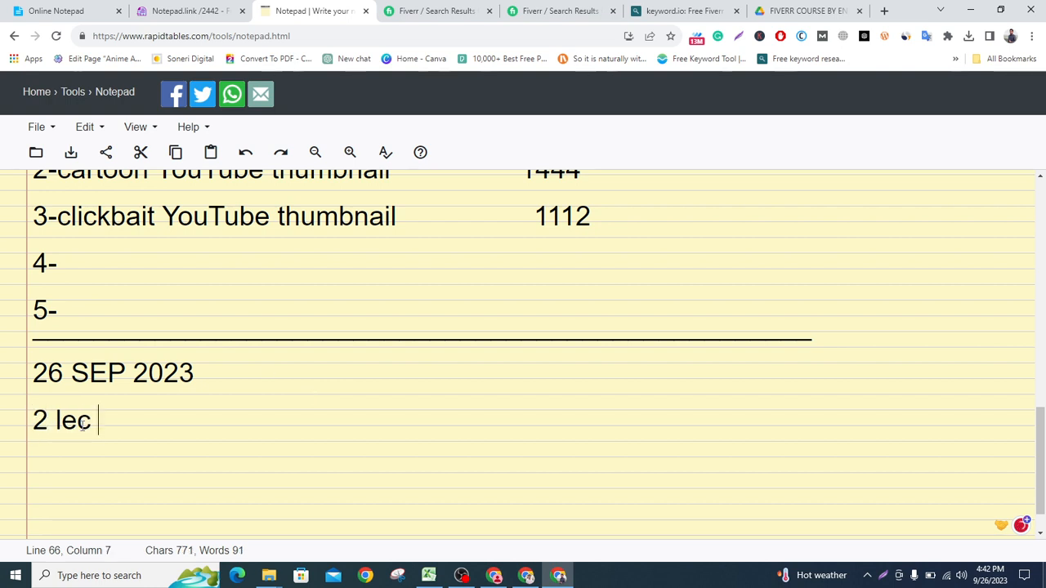
pyautogui.write('of Five')
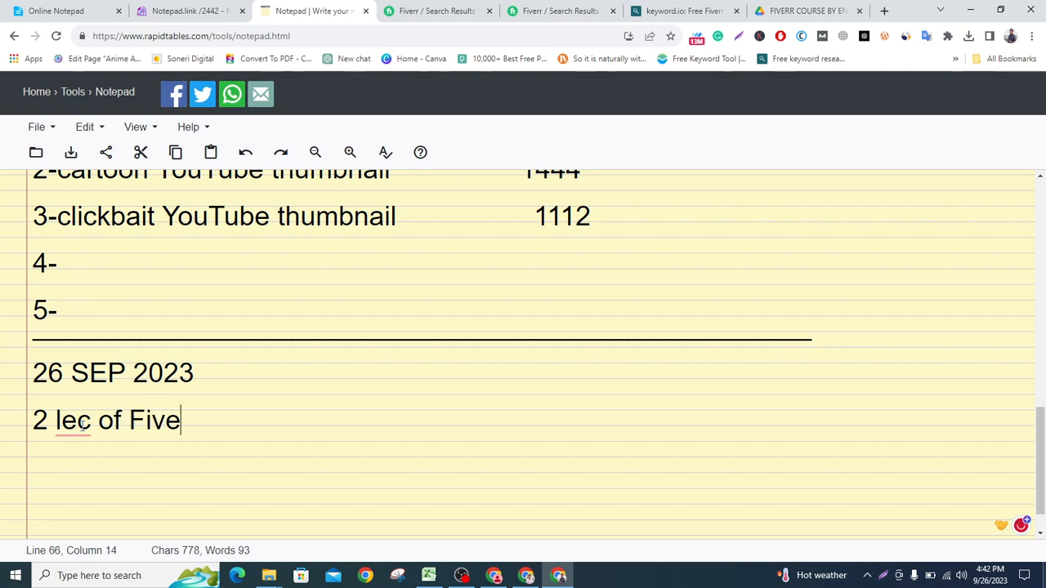
pyautogui.write('rr')
pyautogui.press('Return')
pyautogui.press('Return')
pyautogui.press('Return')
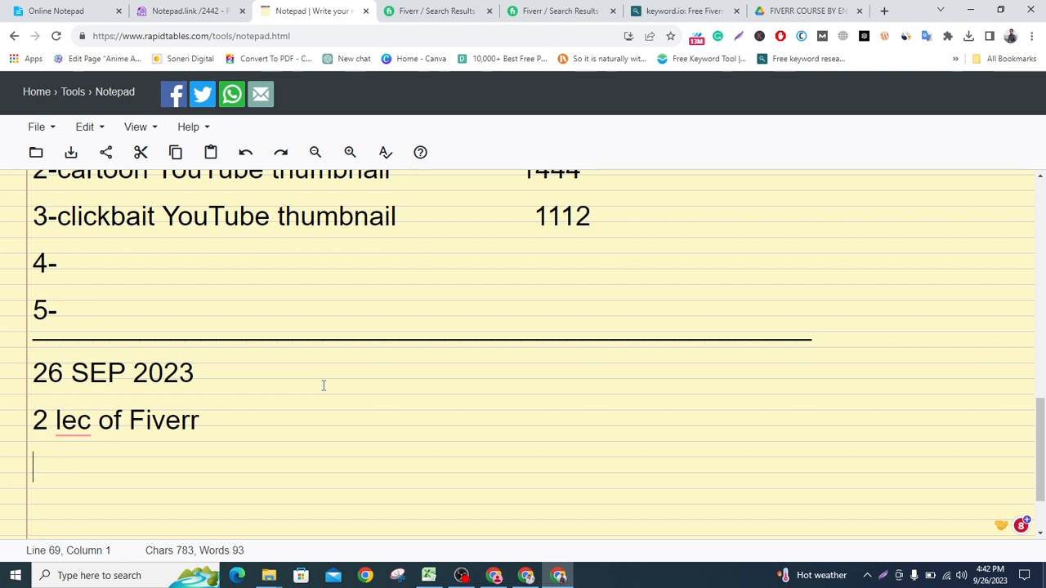
# Start a numbered list under the lecture heading with the marker "1-"
pyautogui.write('1-')
pyautogui.hotkey('ctrl', 'f')
pyautogui.write('i')
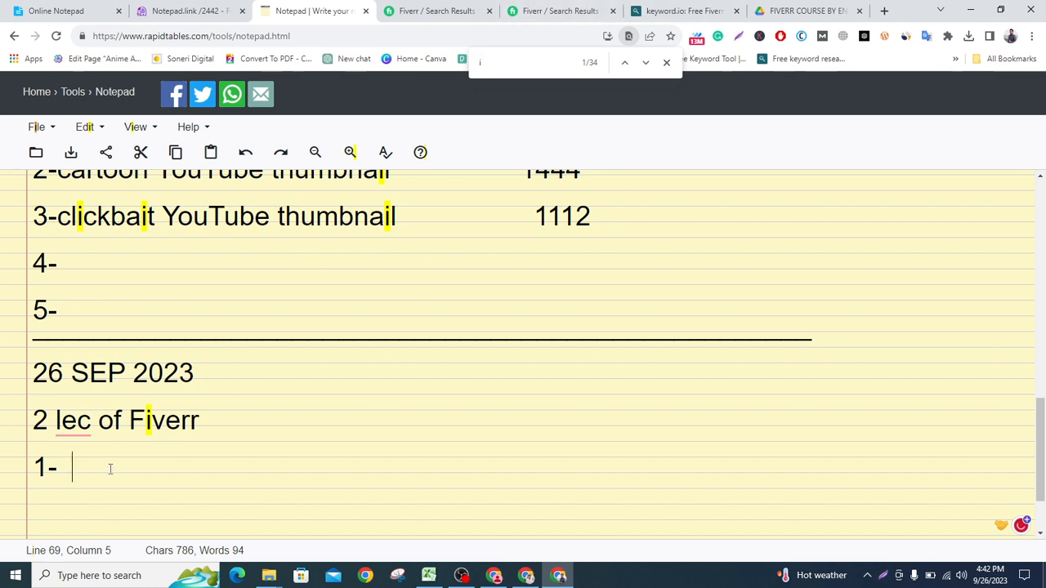
# Append "Fiverr Data" to the end of the "2 lec of Fiverr" heading
pyautogui.rightClick(72, 423)
pyautogui.click(230, 418)
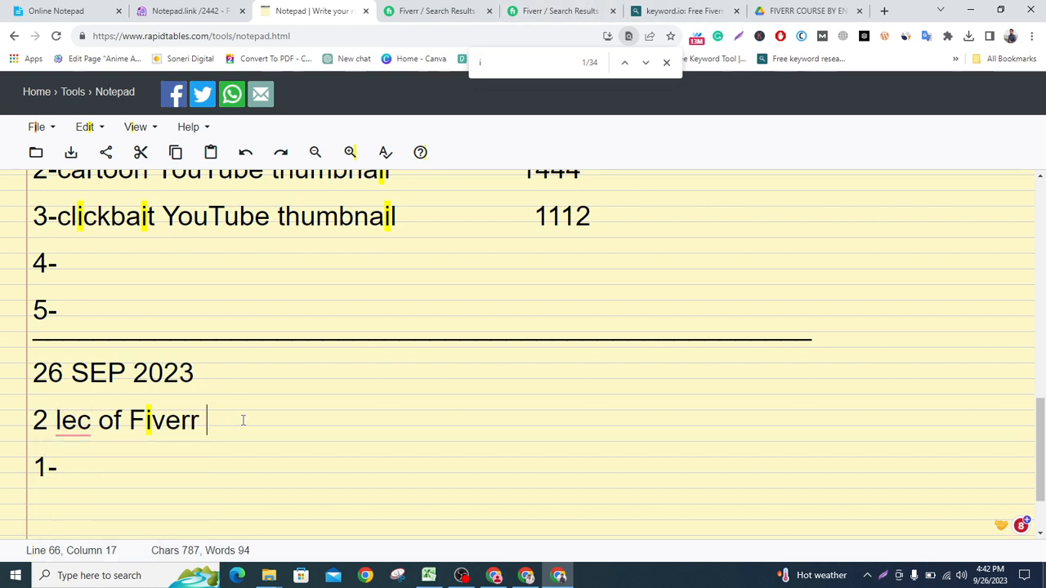
pyautogui.write('Fiverr Data')
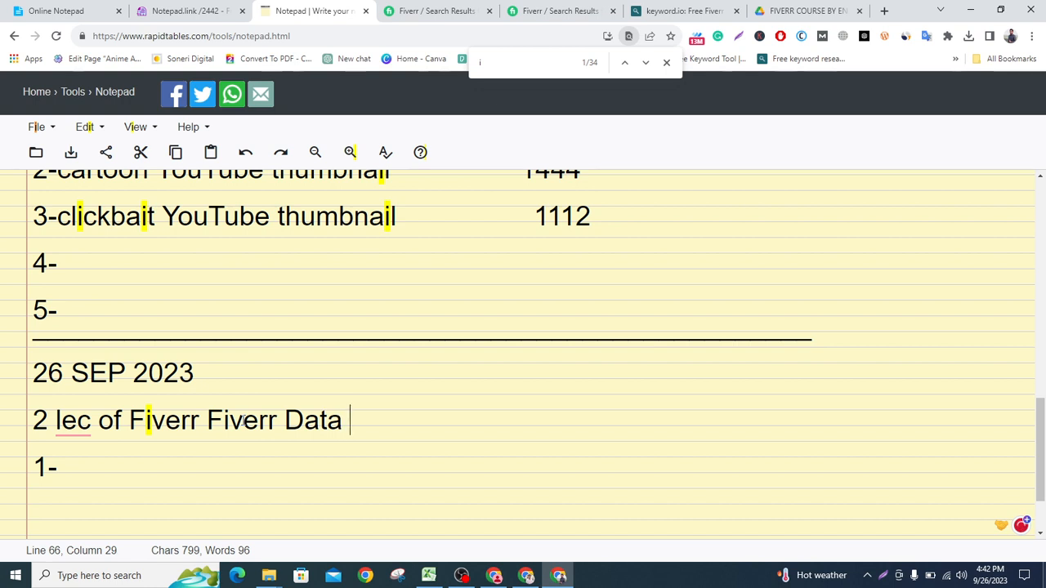
pyautogui.press('Left')
pyautogui.press('Left')
pyautogui.press('Left')
pyautogui.press('Left')
pyautogui.press('Left')
pyautogui.write('Give')
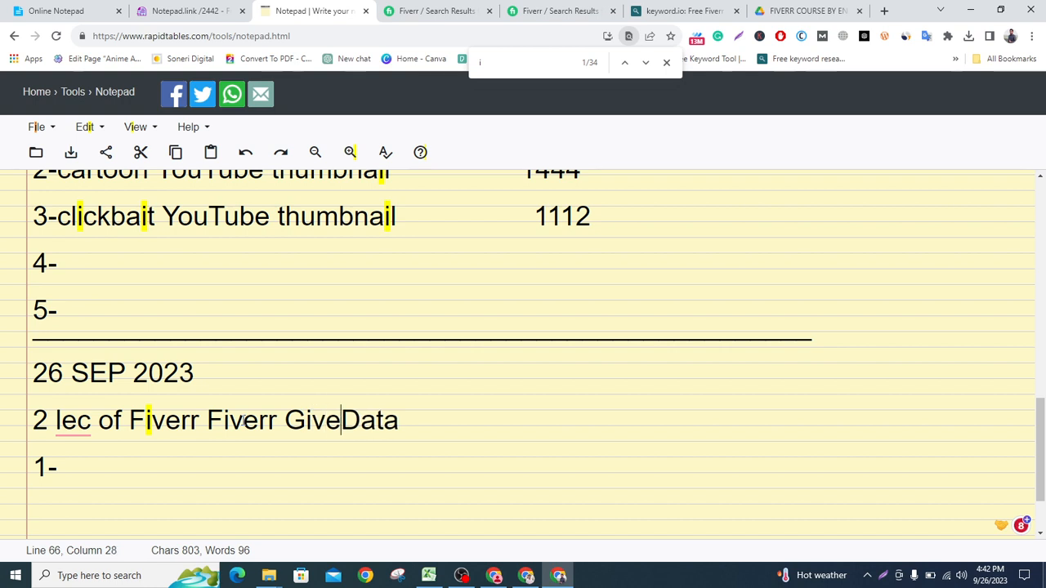
pyautogui.press('BackSpace')
pyautogui.press('BackSpace')
pyautogui.press('BackSpace')
pyautogui.press('BackSpace')
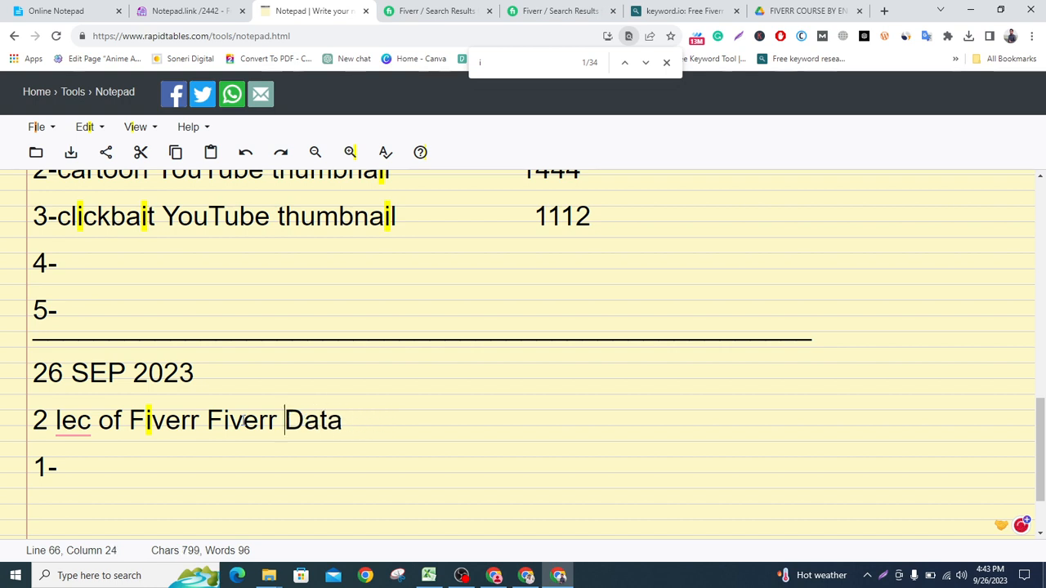
# Insert "gig" before "Data" in the lecture heading and add "Analysis" at its end
pyautogui.click(315, 395)
pyautogui.click(276, 419)
pyautogui.write('gig')
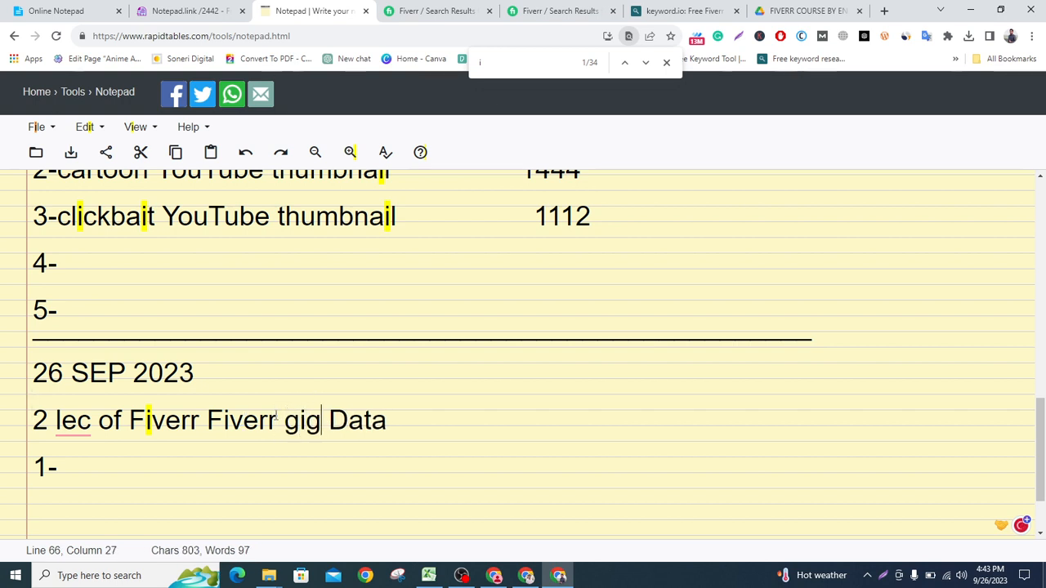
pyautogui.click(409, 410)
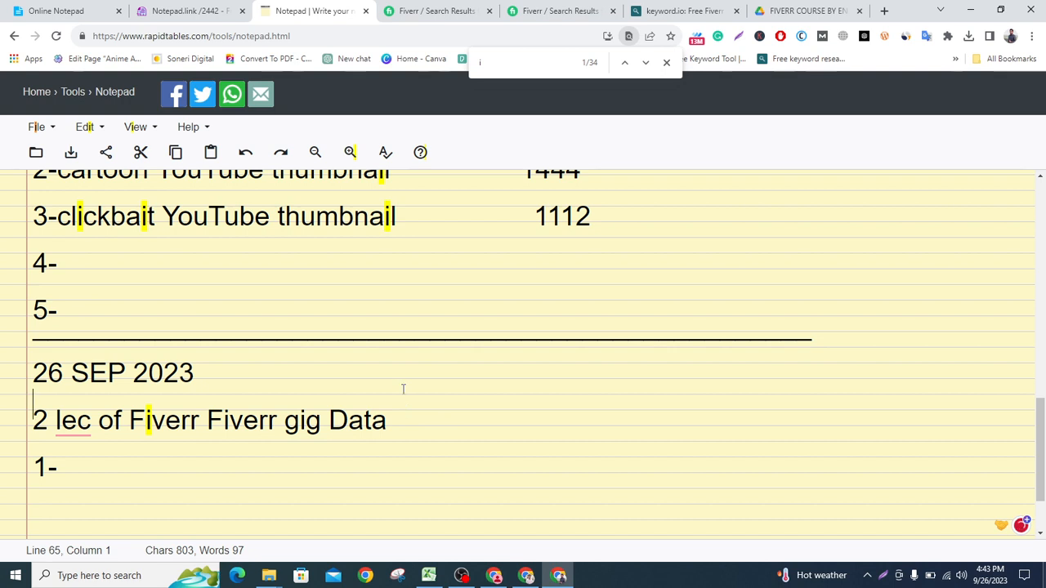
pyautogui.click(397, 418)
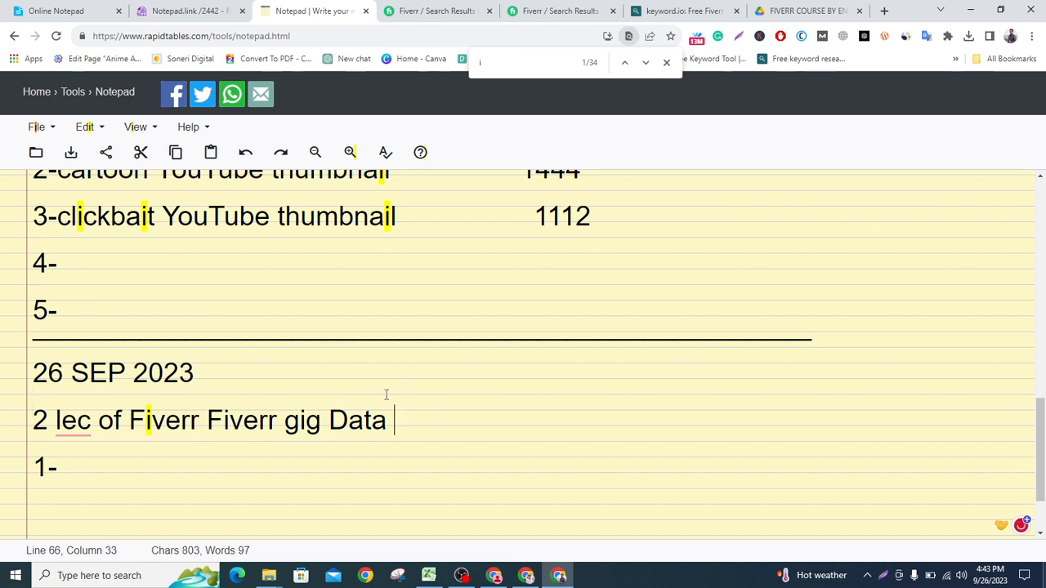
pyautogui.write('Analys')
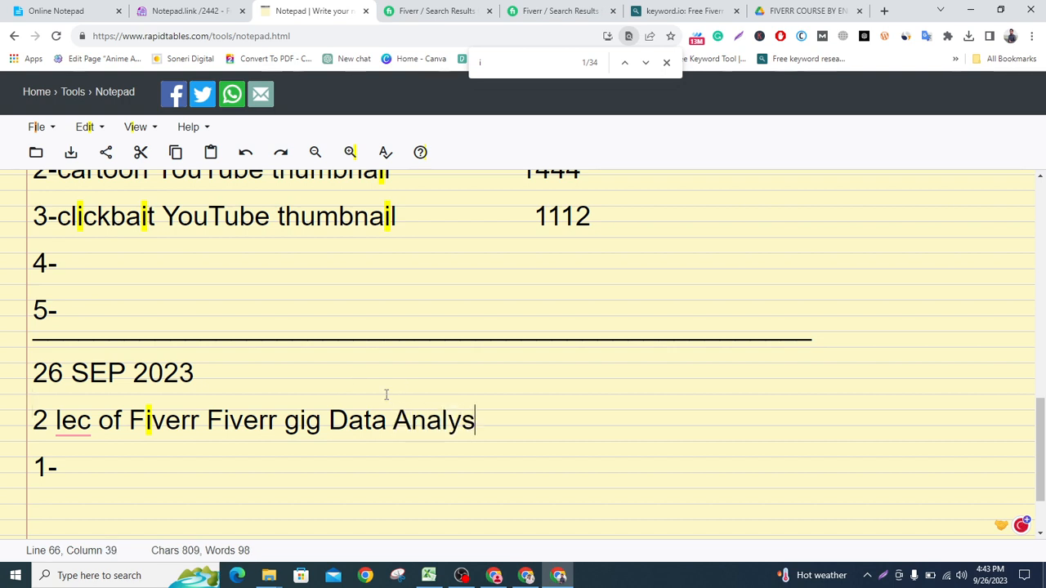
pyautogui.write('is')
# Fill in list item 1 as "Gig KW" and add item 2 as "2- Gig Title"
pyautogui.click(110, 470)
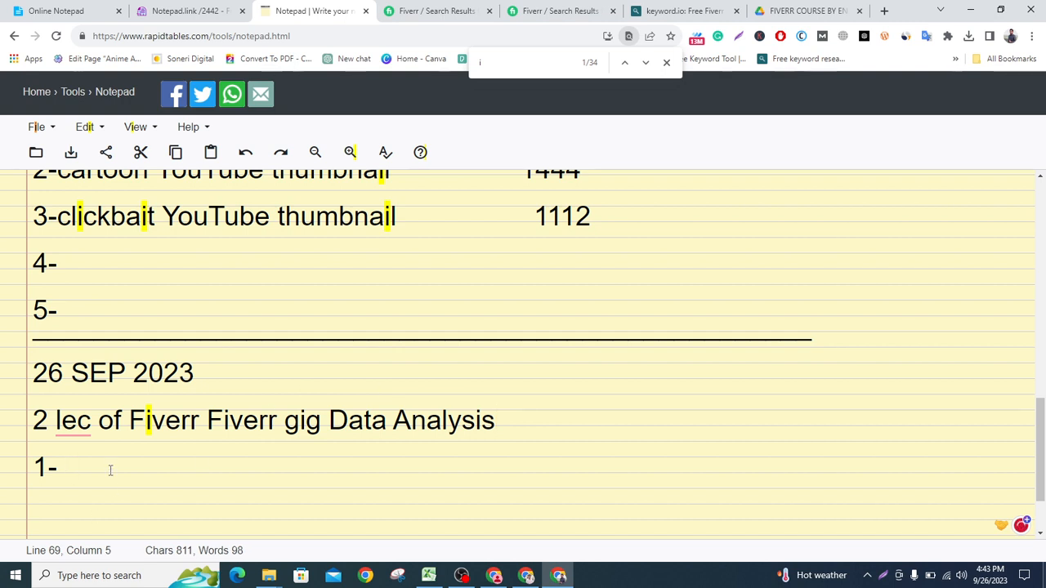
pyautogui.write('Gig K')
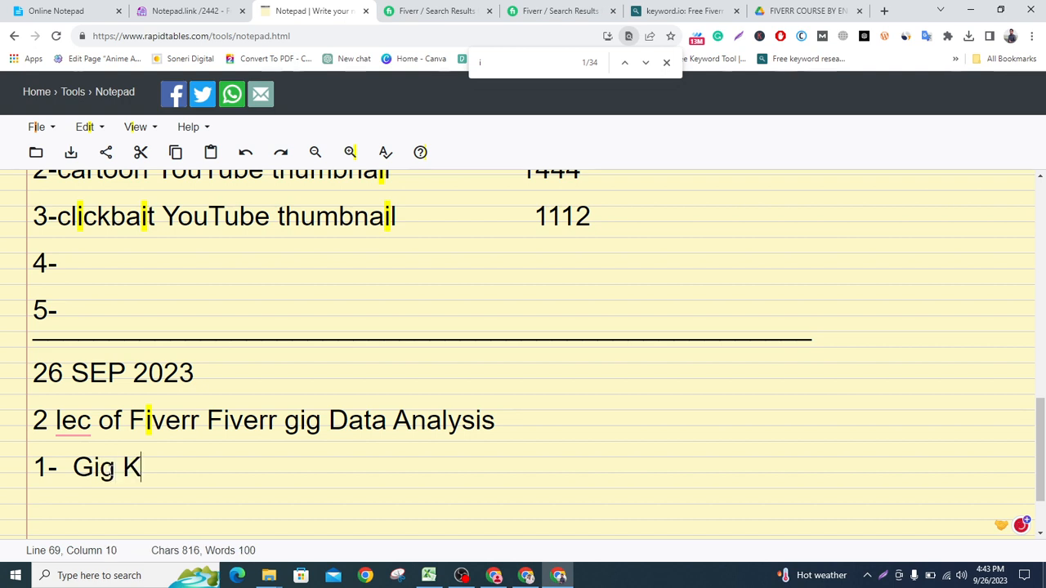
pyautogui.write('W')
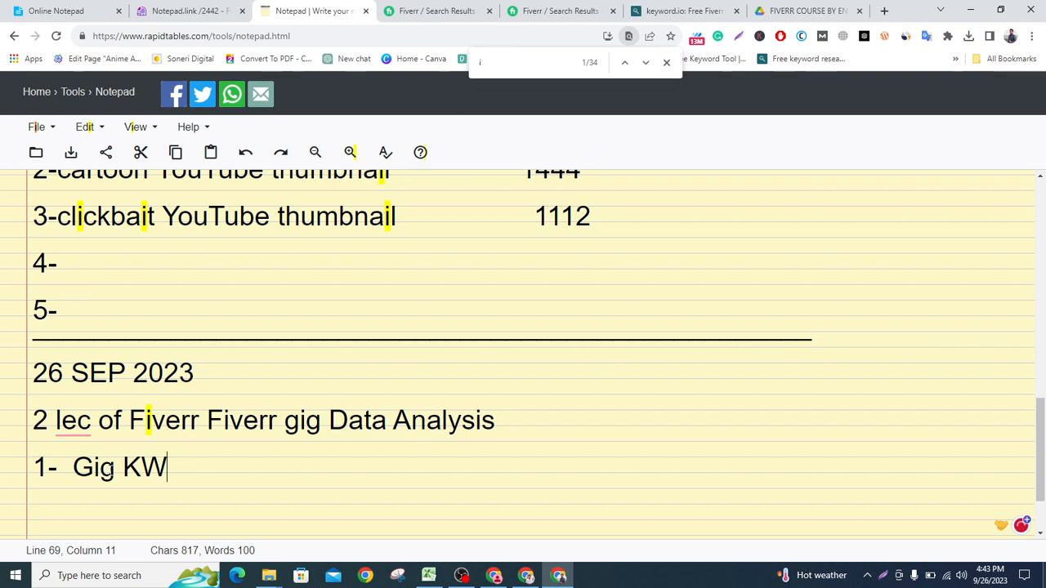
pyautogui.press('Return')
pyautogui.write('2')
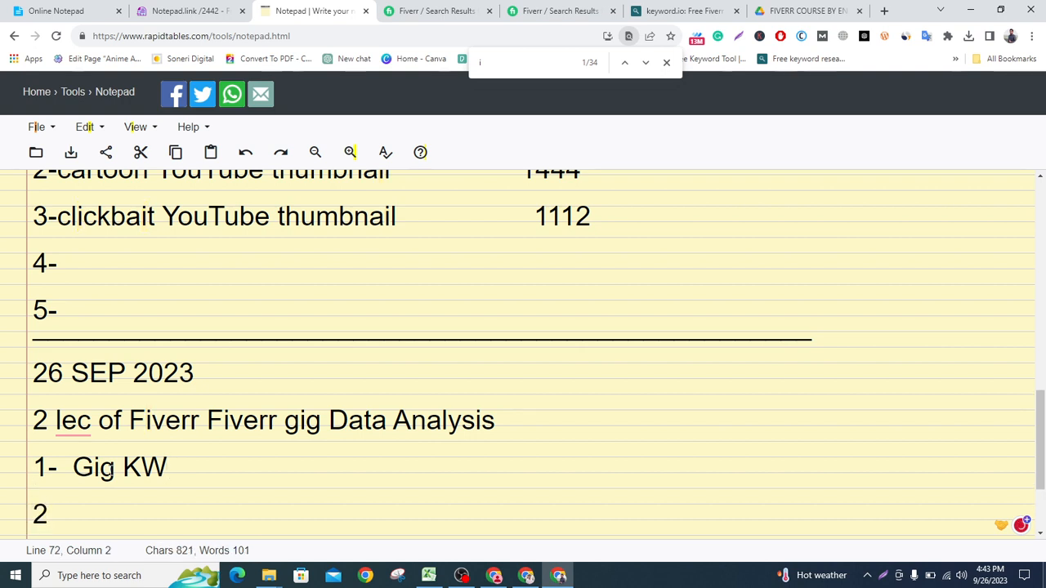
pyautogui.write('- Gig Title')
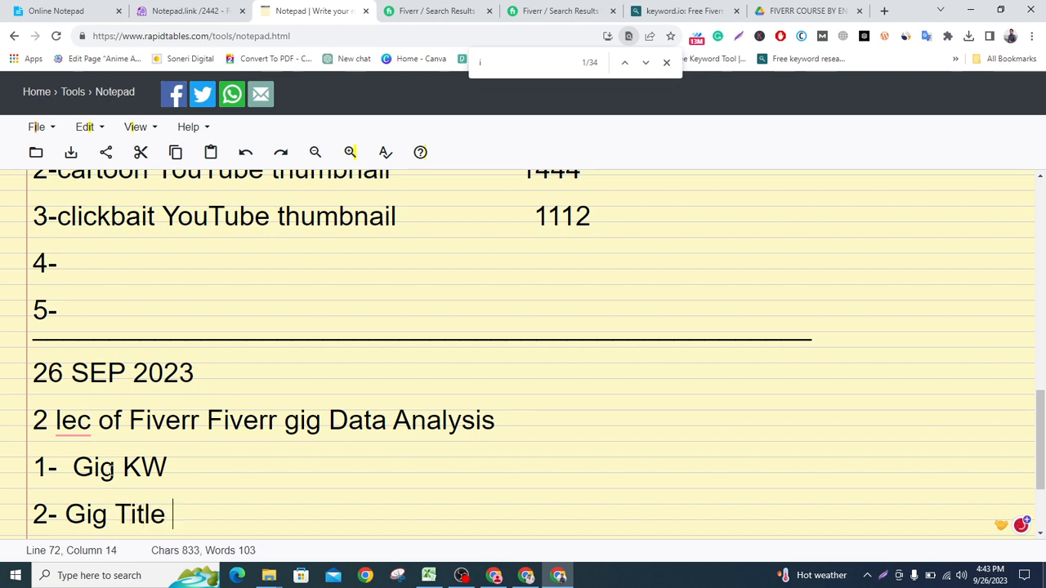
pyautogui.press('Return')
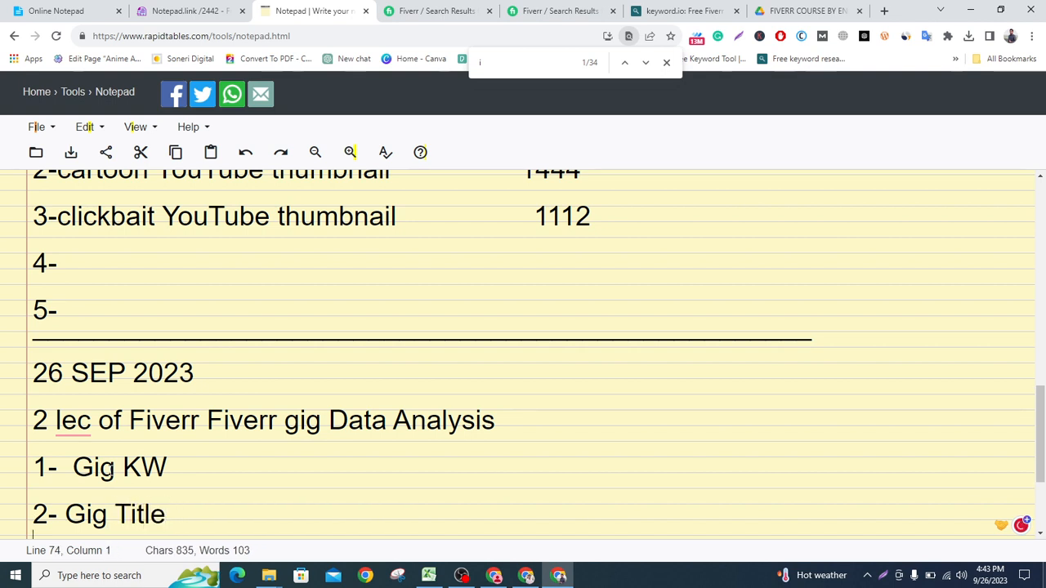
# Add list item 3 as "3- Gig Description / Gig Faq's" below the Gig Title item
pyautogui.scroll(-2, 290, 294)
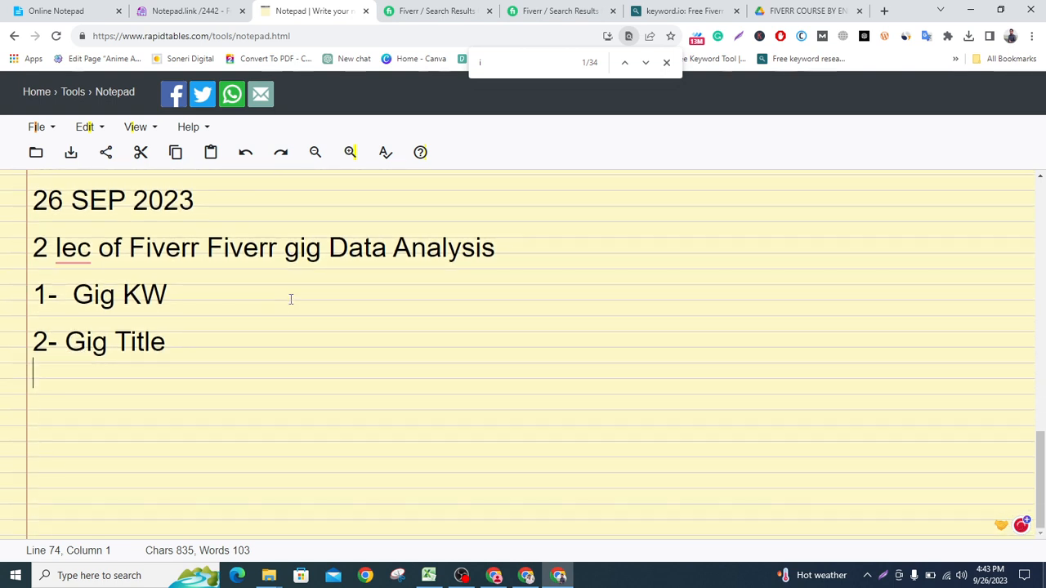
pyautogui.write('3')
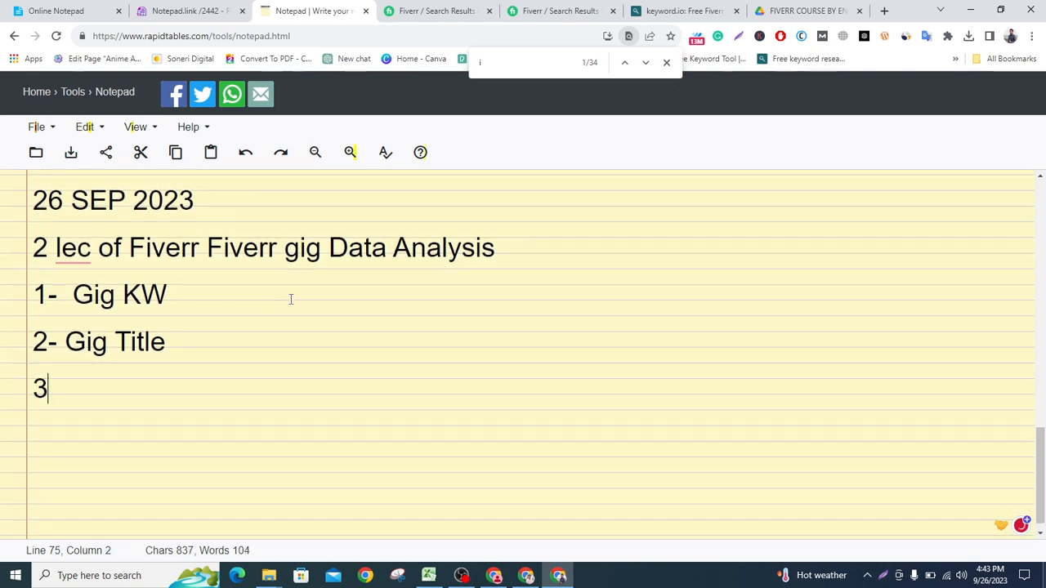
pyautogui.write('- Gig')
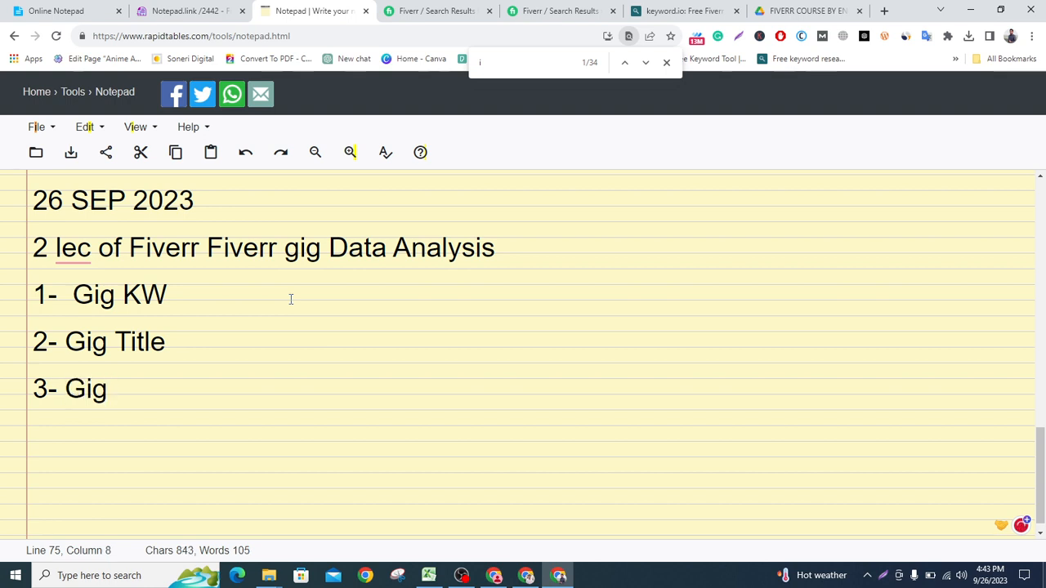
pyautogui.write(' Des')
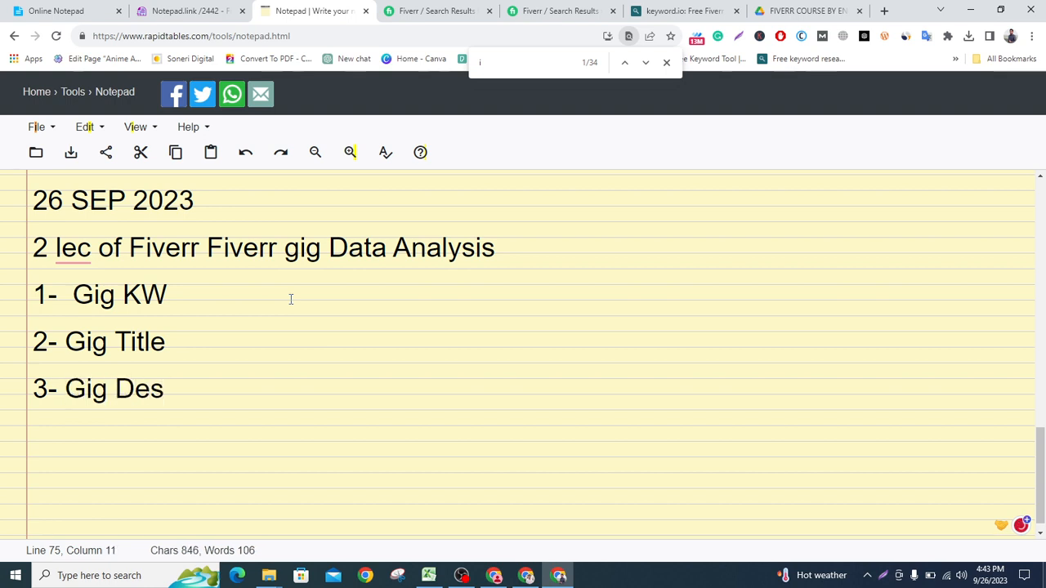
pyautogui.write('cro')
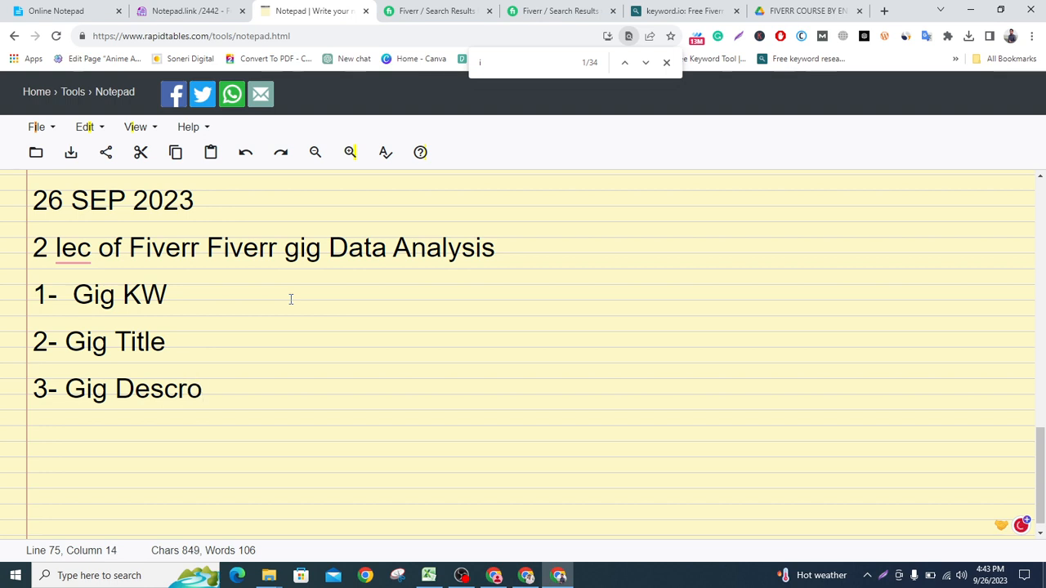
pyautogui.press('BackSpace')
pyautogui.write('iptio')
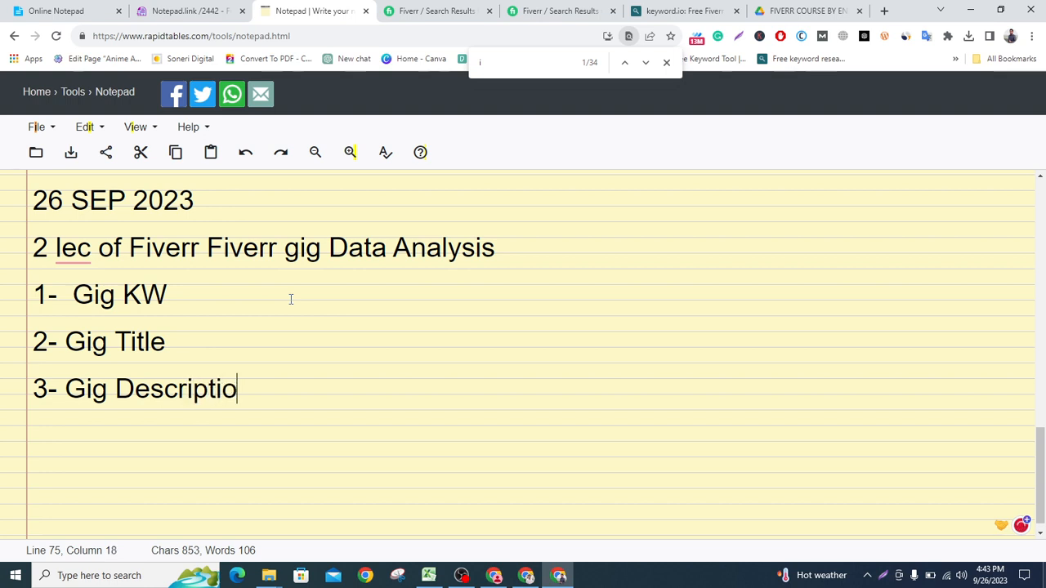
pyautogui.write('n / Gi')
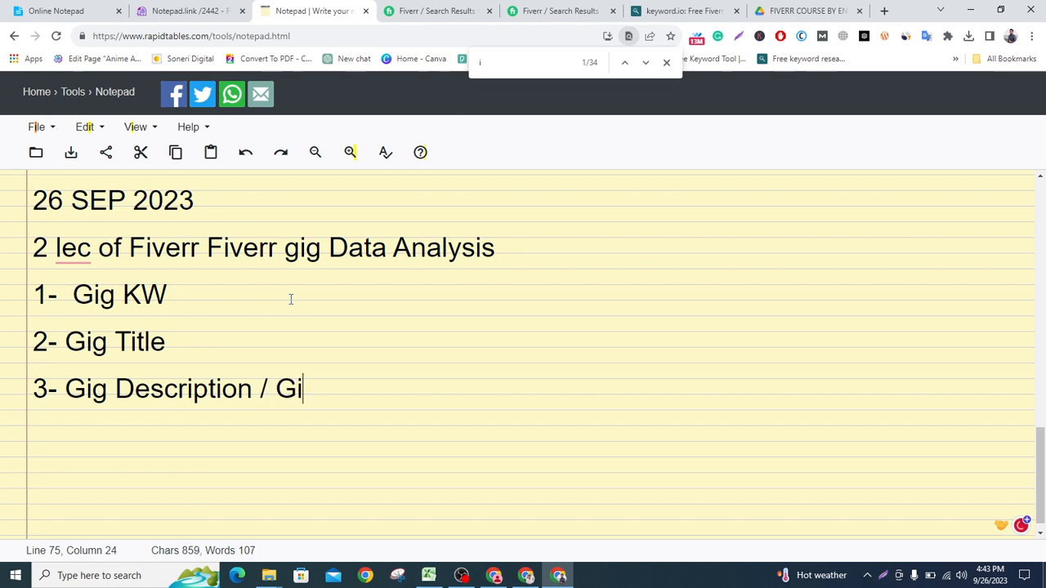
pyautogui.write('v')
pyautogui.write('g Faq')
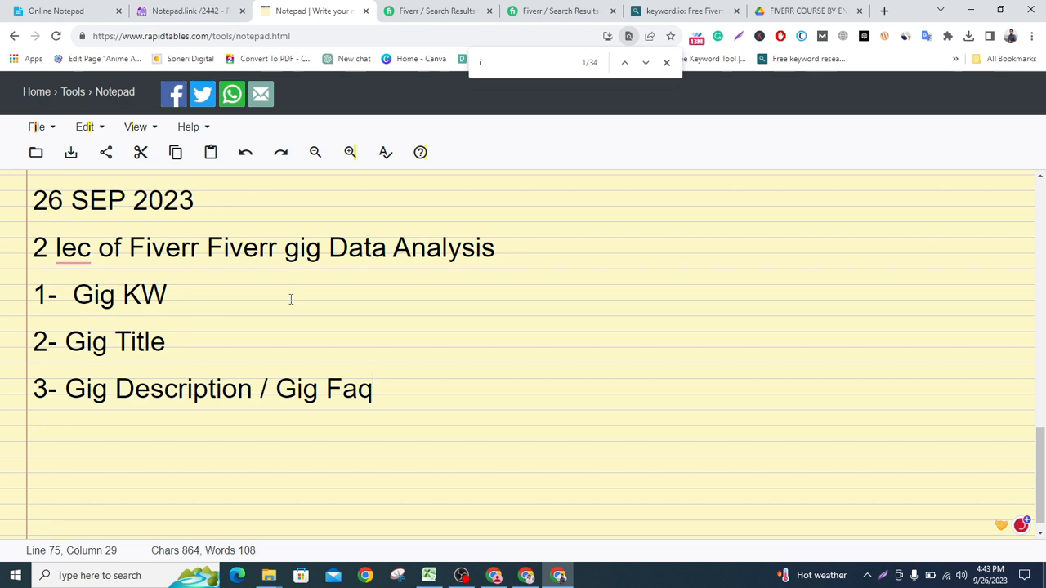
pyautogui.write("'s")
# Add list item 4 as "4- Gig Img" below the description item
pyautogui.press('Return')
pyautogui.press('Return')
pyautogui.write('4')
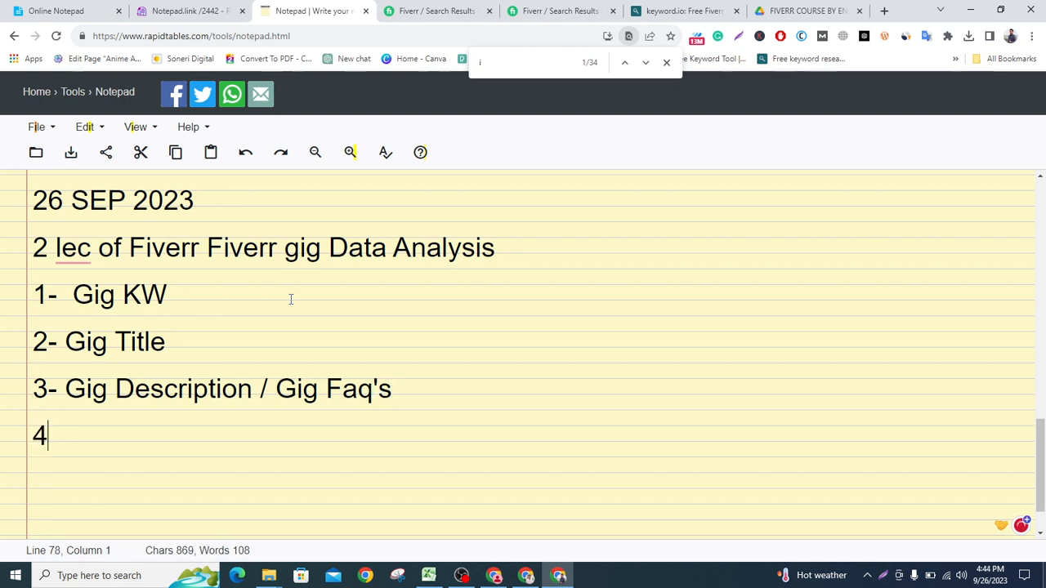
pyautogui.write('- Gig Img')
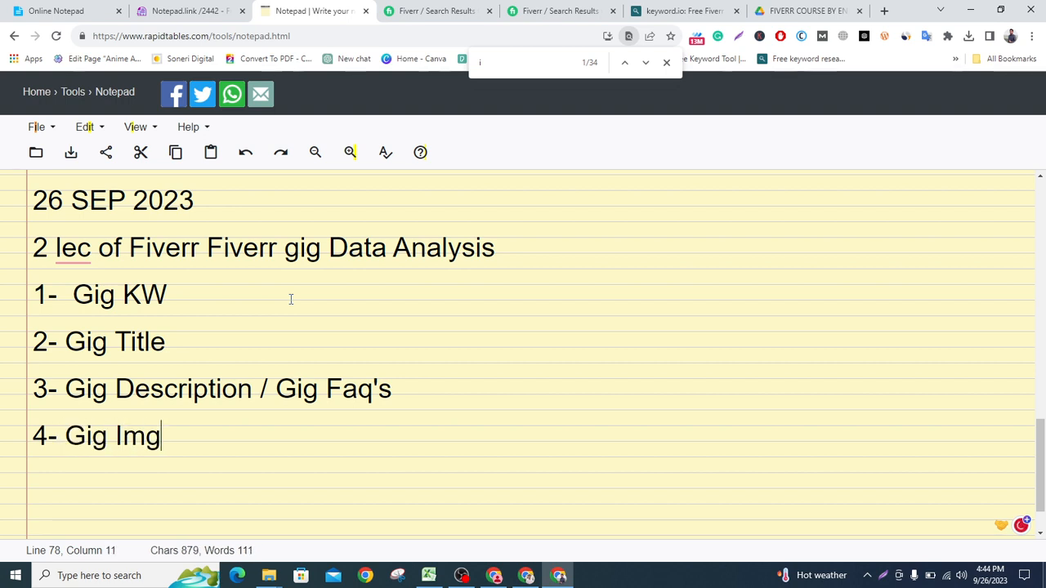
# Add list item 5 as "5- Gig Requirements" below the Gig Img item
pyautogui.press('Return')
pyautogui.press('Return')
pyautogui.write('5')
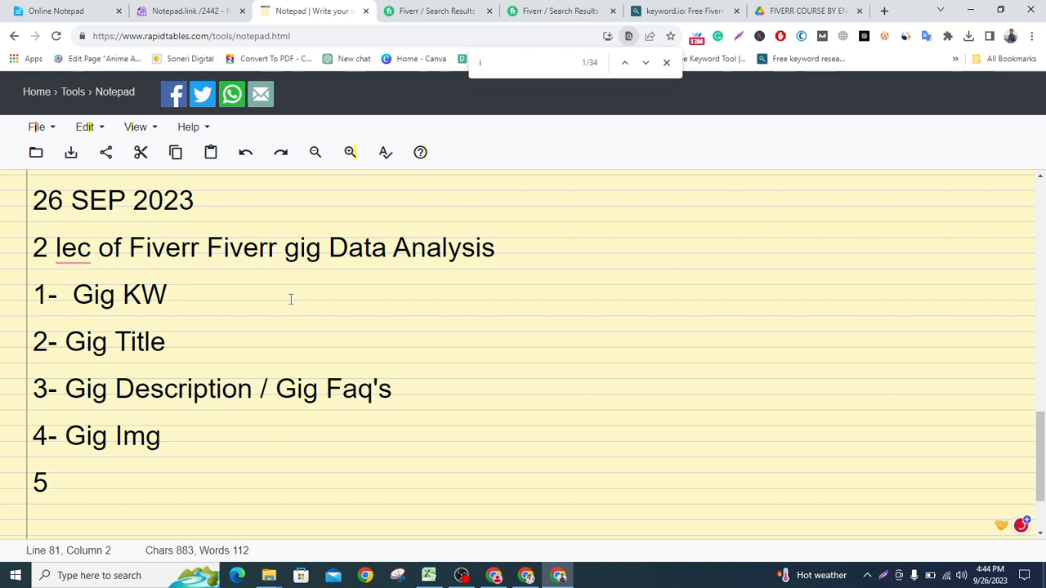
pyautogui.write('- Gig re')
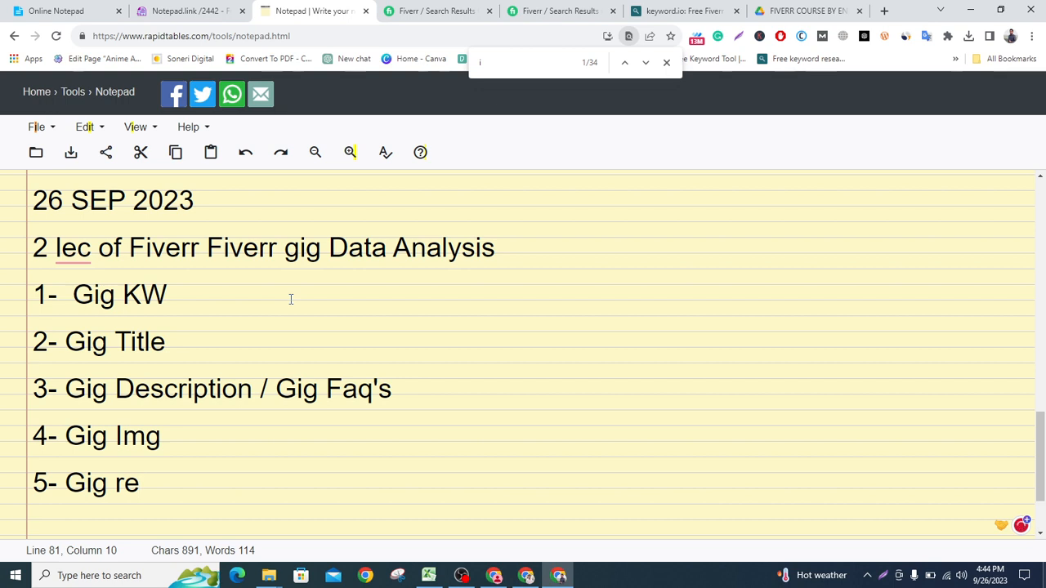
pyautogui.press('BackSpace')
pyautogui.press('BackSpace')
pyautogui.write('requ')
pyautogui.press('BackSpace')
pyautogui.press('BackSpace')
pyautogui.press('BackSpace')
pyautogui.press('BackSpace')
pyautogui.write('R')
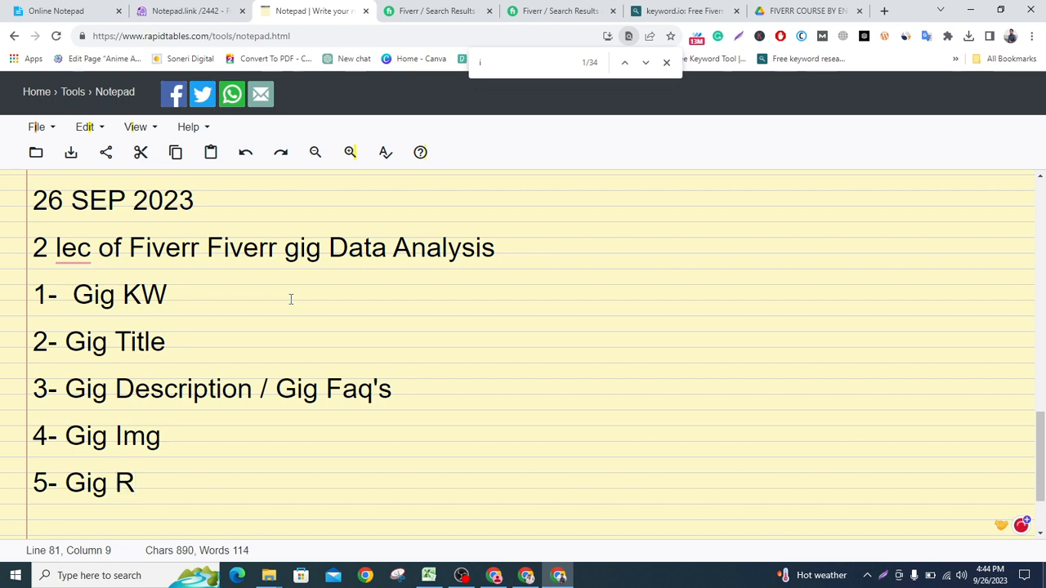
pyautogui.write('equi')
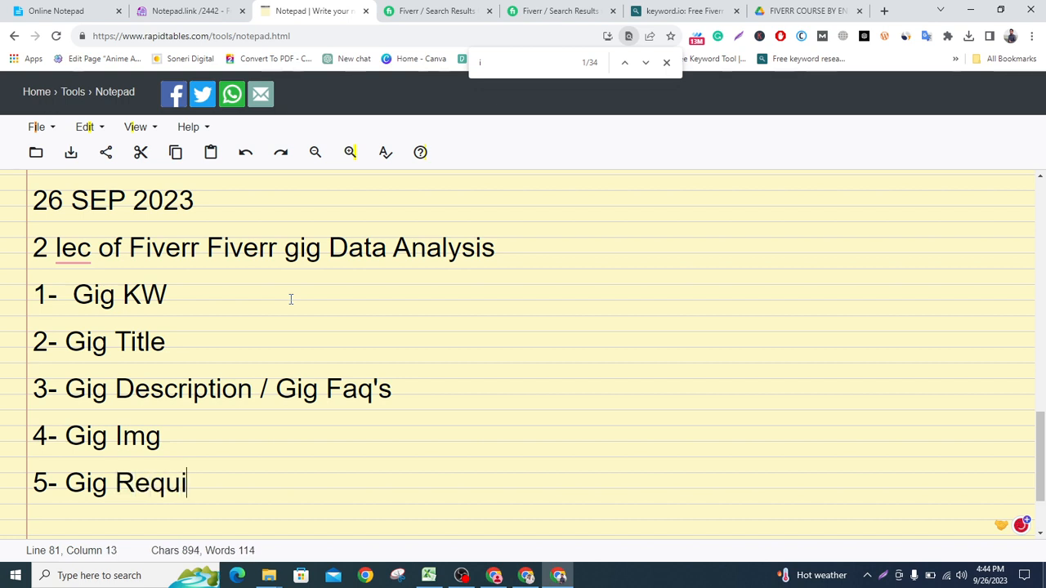
pyautogui.write('rements')
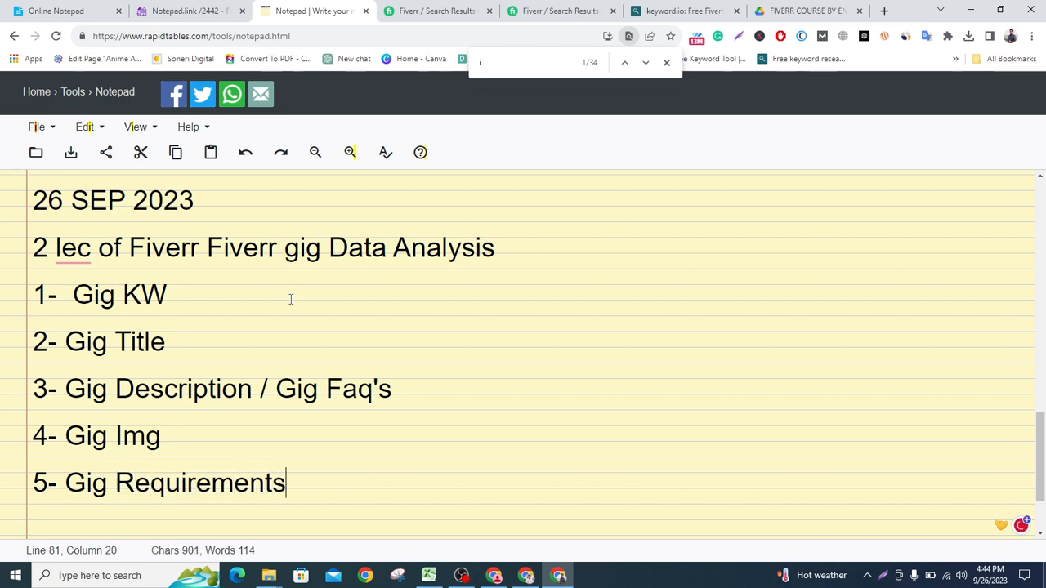
# Extend the Gig Requirements item with ", Project Clint Required"
pyautogui.write(' , Pro')
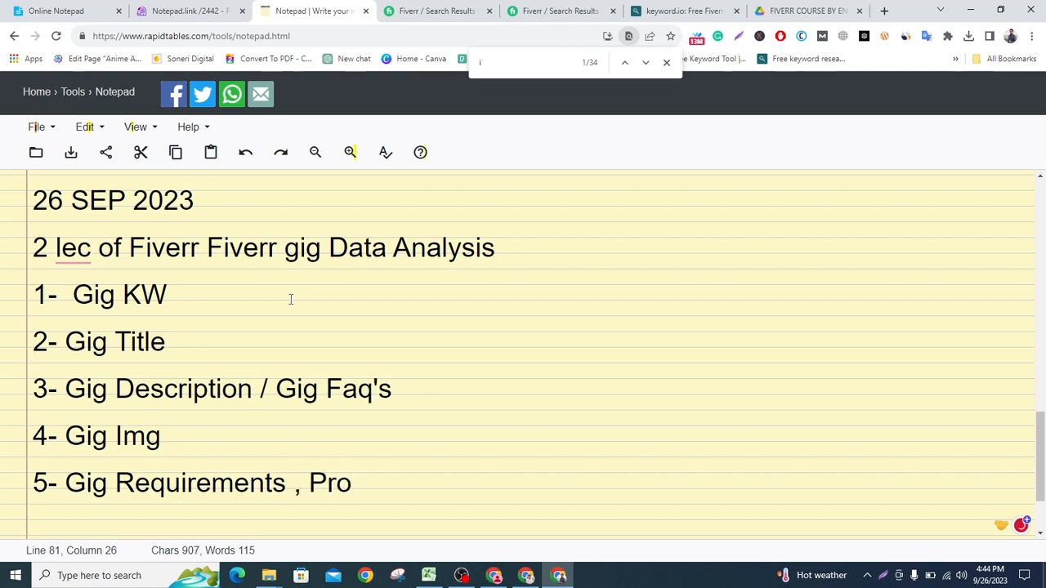
pyautogui.write('ject ')
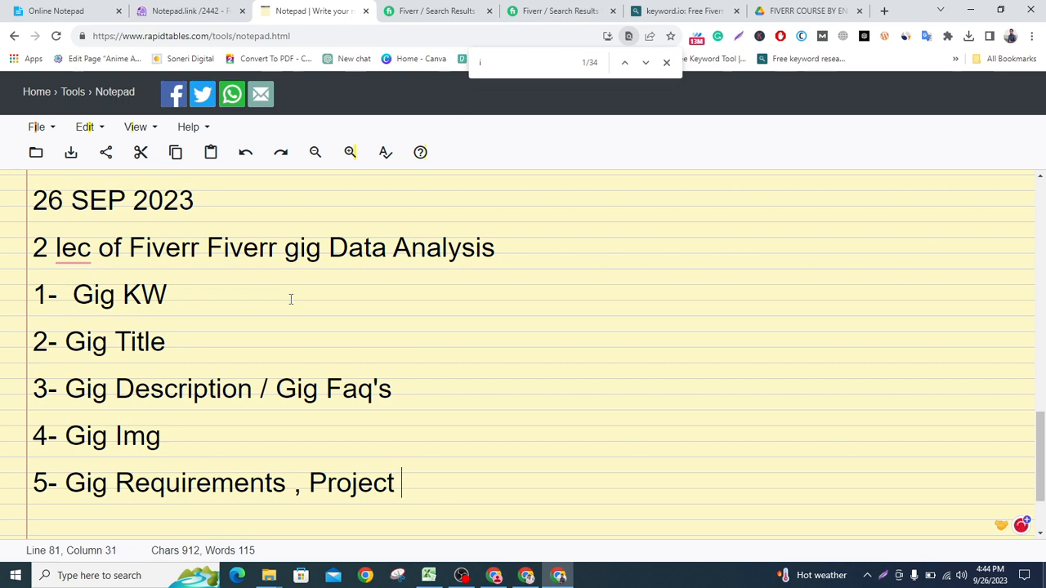
pyautogui.write('Clint ')
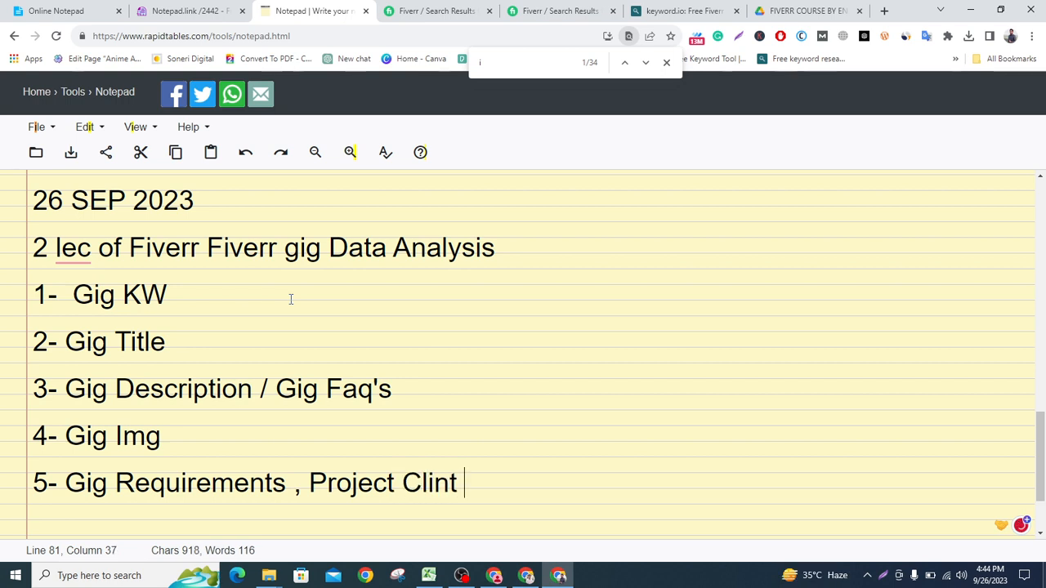
pyautogui.write('Requ')
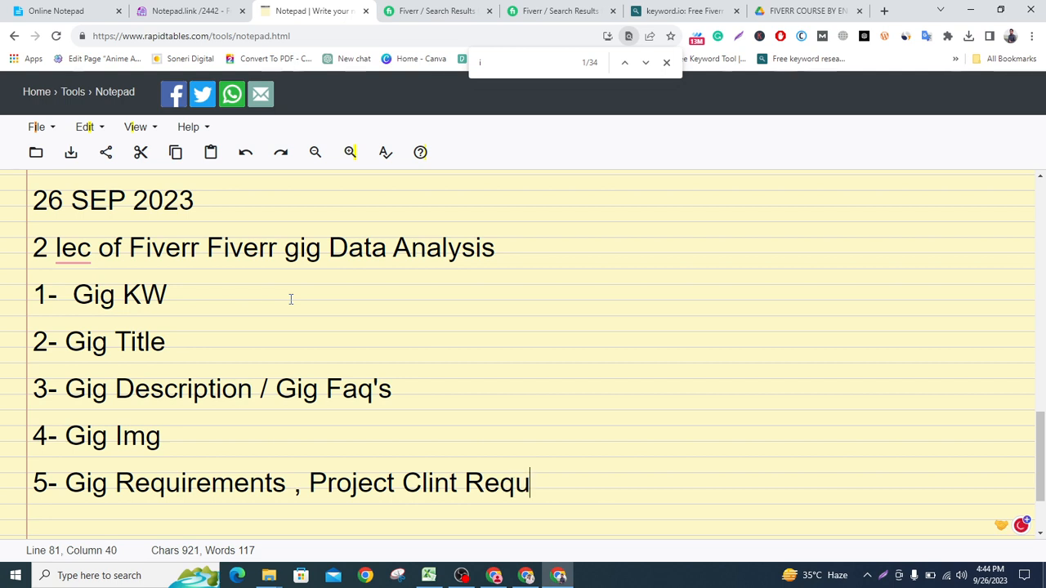
pyautogui.write('ired')
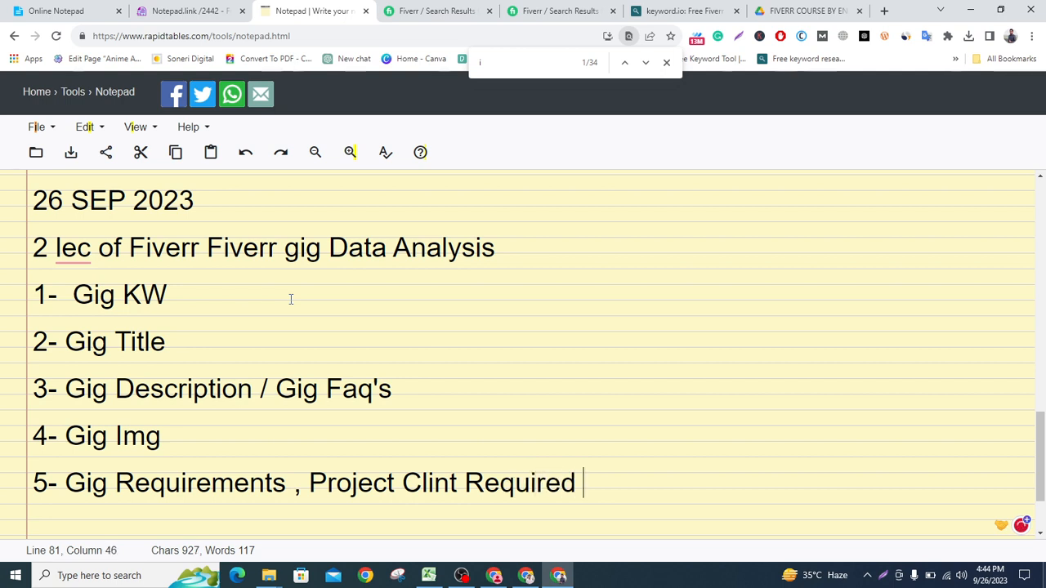
# Start list item 6 as "6- Gig Test" below the requirements item
pyautogui.press('Return')
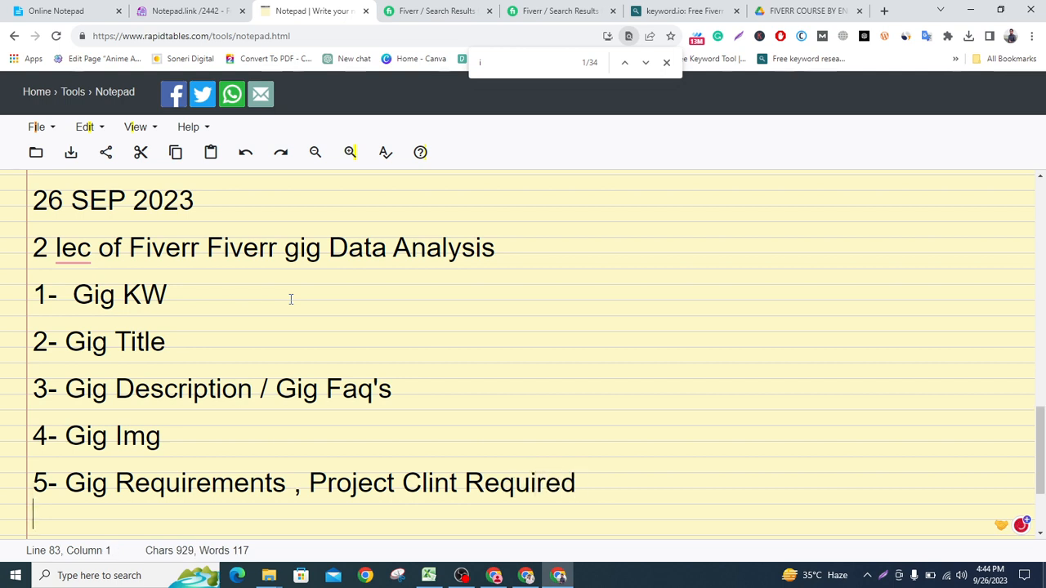
pyautogui.write('6-')
pyautogui.press('BackSpace')
pyautogui.press('BackSpace')
pyautogui.write('6')
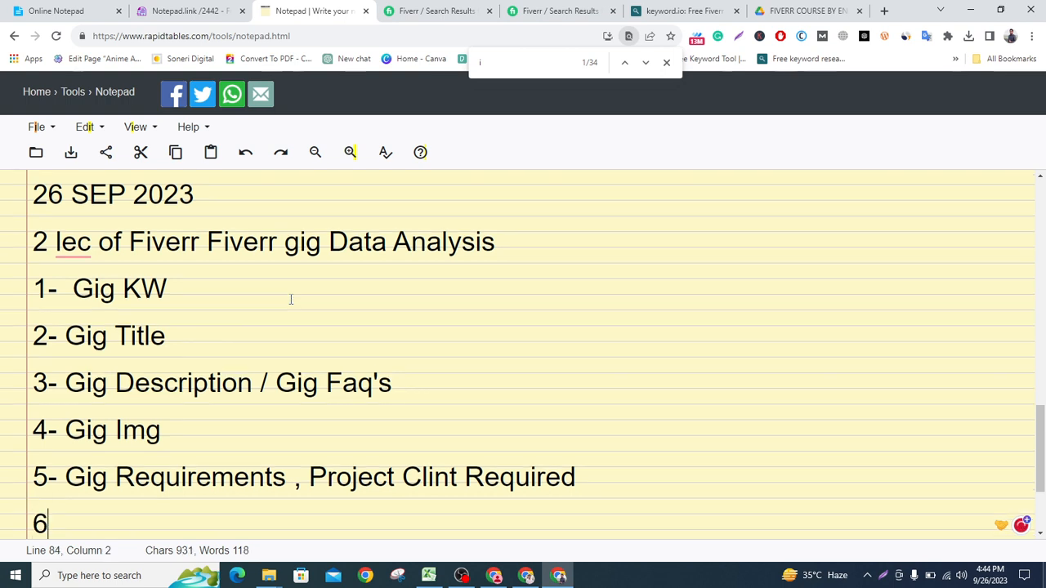
pyautogui.write('- Gig Test ')
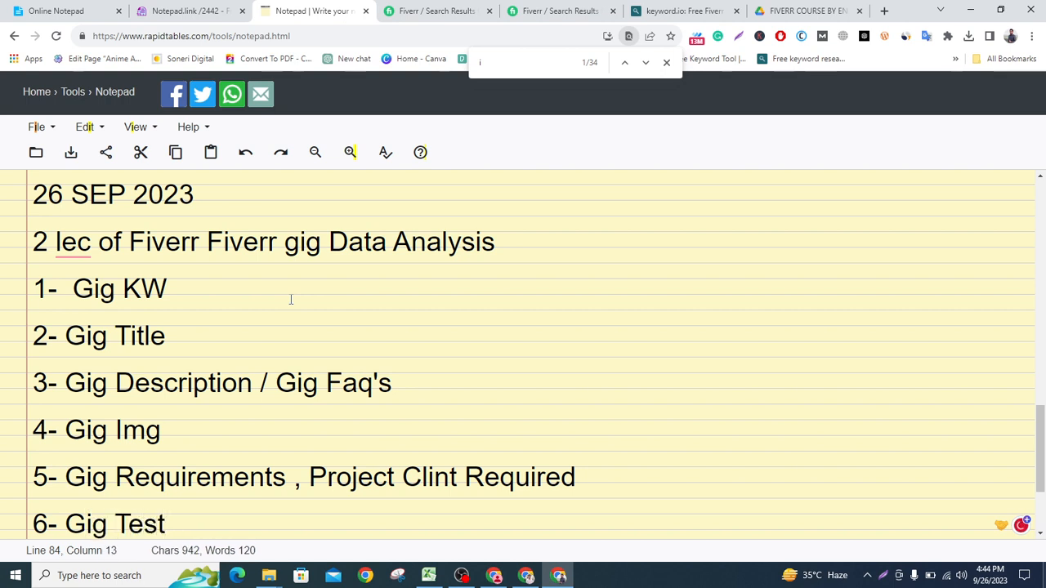
# Extend item 6 with "or Fiverr Test", keeping a space after "Gig Test"
pyautogui.write('Fi')
pyautogui.press('BackSpace')
pyautogui.press('BackSpace')
pyautogui.press('BackSpace')
pyautogui.write('or Fiverr')
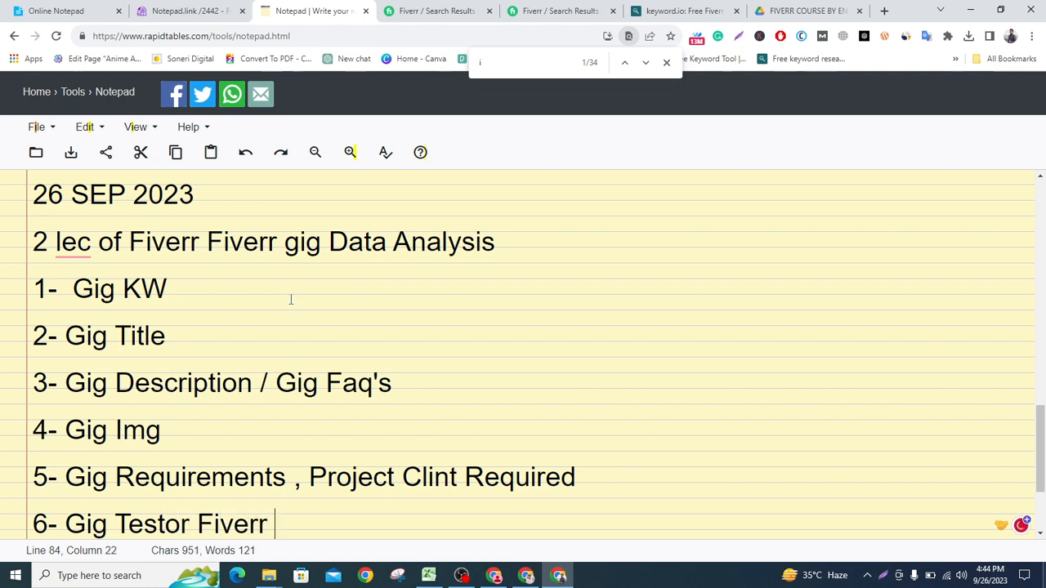
pyautogui.click(165, 523)
pyautogui.press('Up')
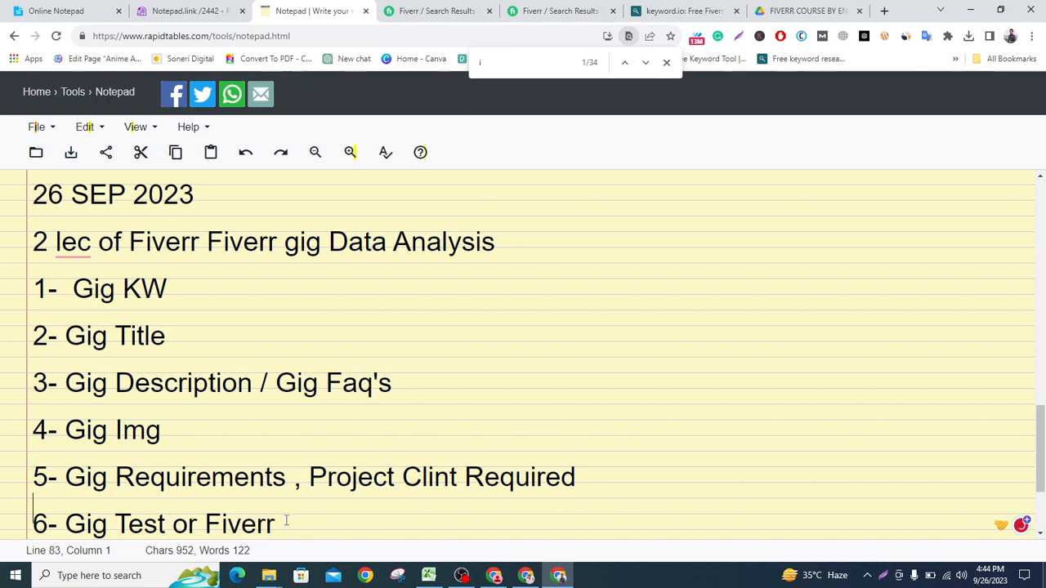
pyautogui.click(286, 520)
pyautogui.write('Test')
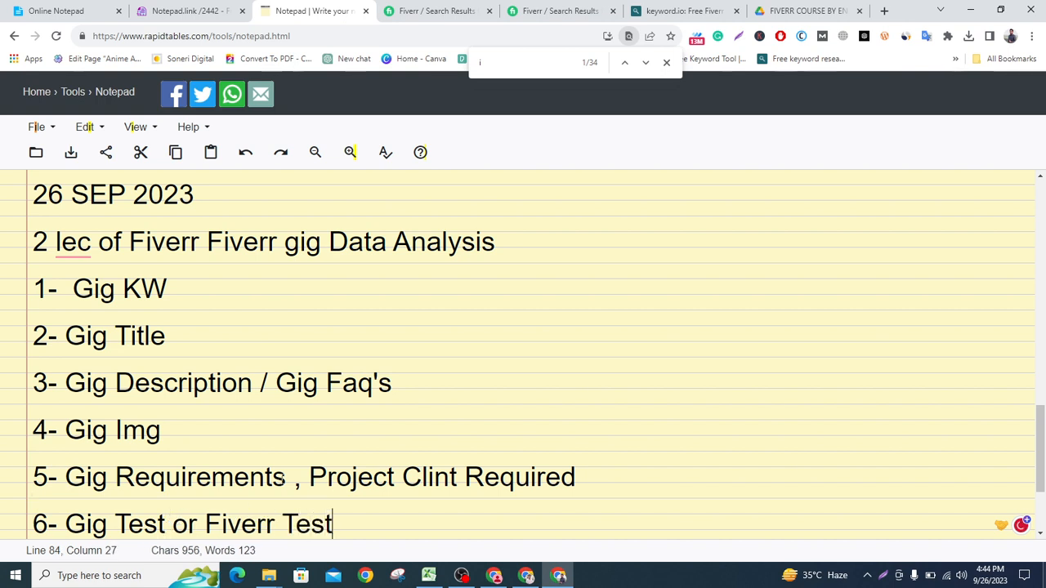
# Append "Basic English By Pass" to the end of the Fiverr Test item
pyautogui.write(' Basic E')
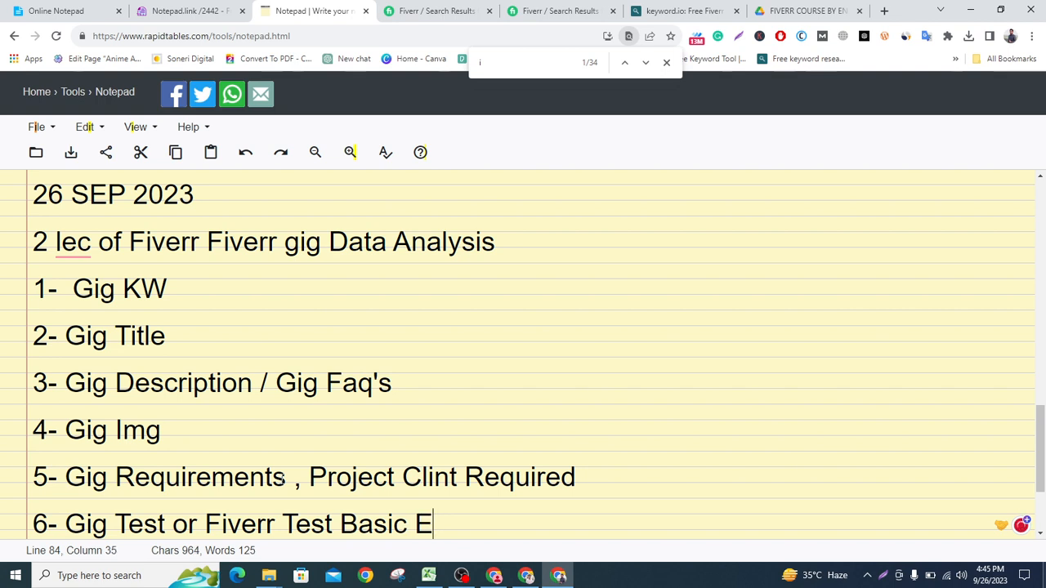
pyautogui.write('nlisg')
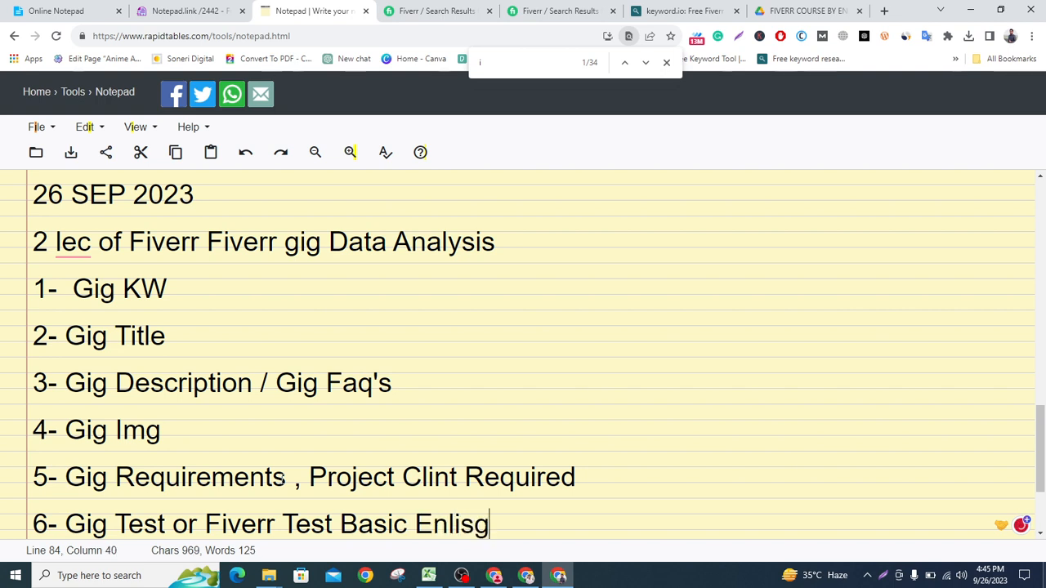
pyautogui.press('BackSpace')
pyautogui.write('h')
pyautogui.press('BackSpace')
pyautogui.press('BackSpace')
pyautogui.press('BackSpace')
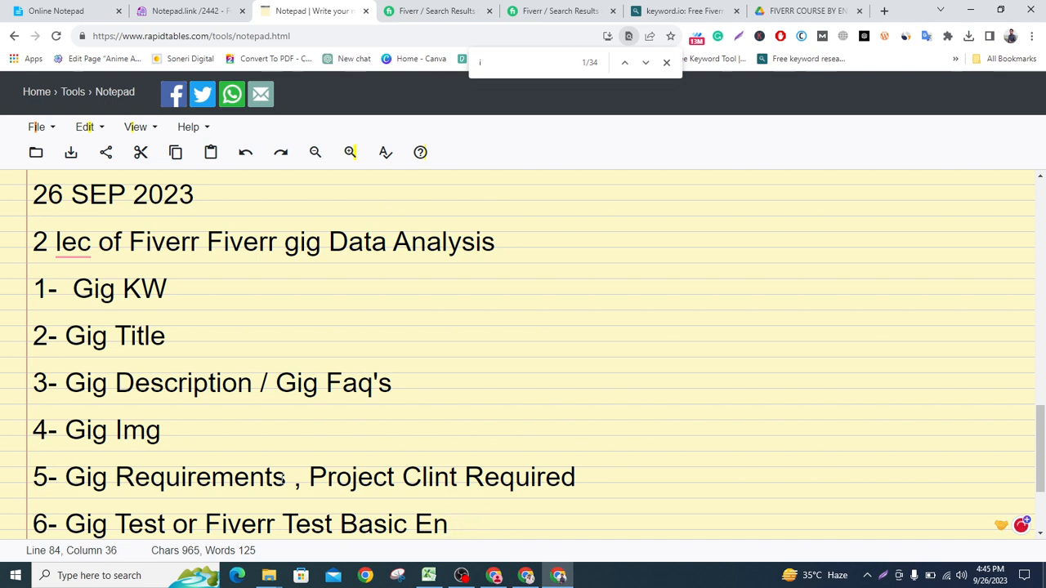
pyautogui.write('glish ')
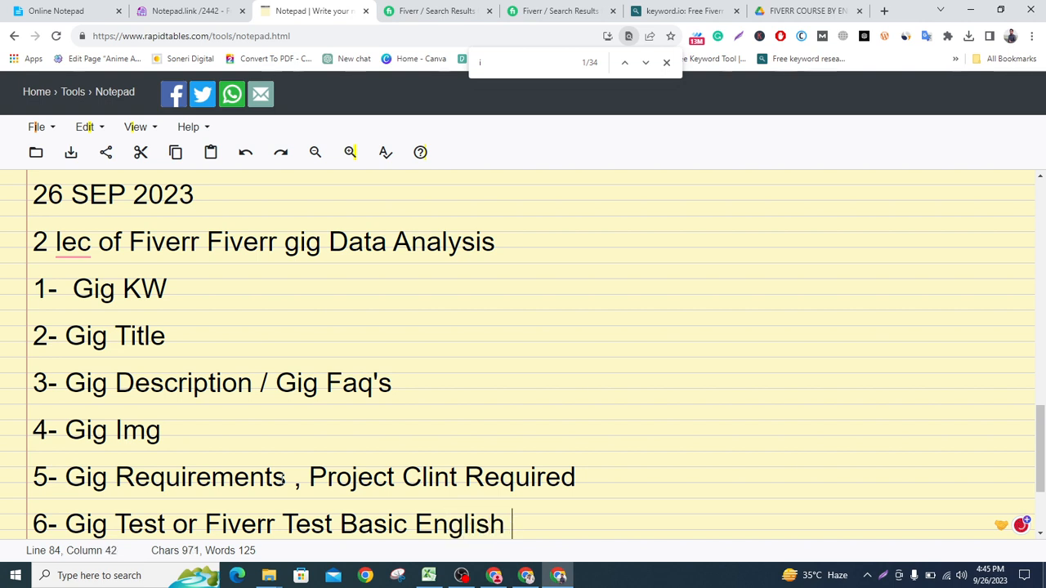
pyautogui.write('By Pss')
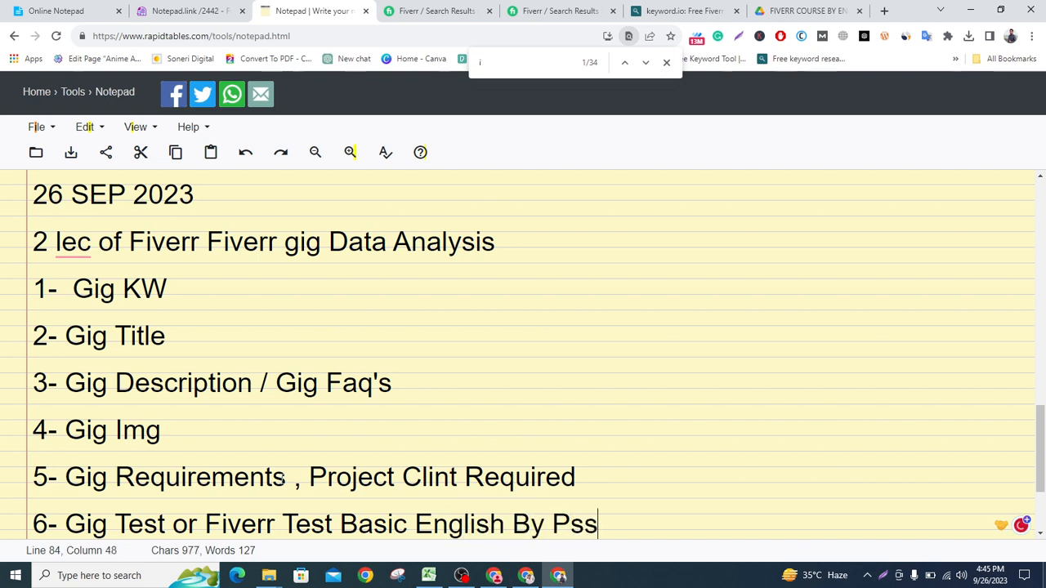
pyautogui.press('BackSpace')
pyautogui.press('BackSpace')
pyautogui.write('ass')
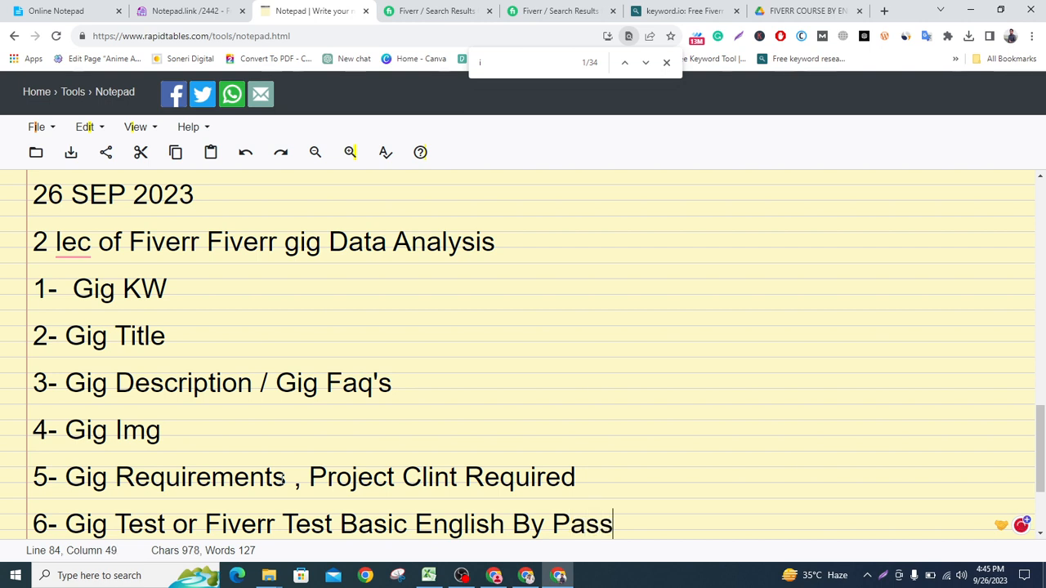
pyautogui.write(' p')
pyautogui.write('or with')
pyautogui.write('o')
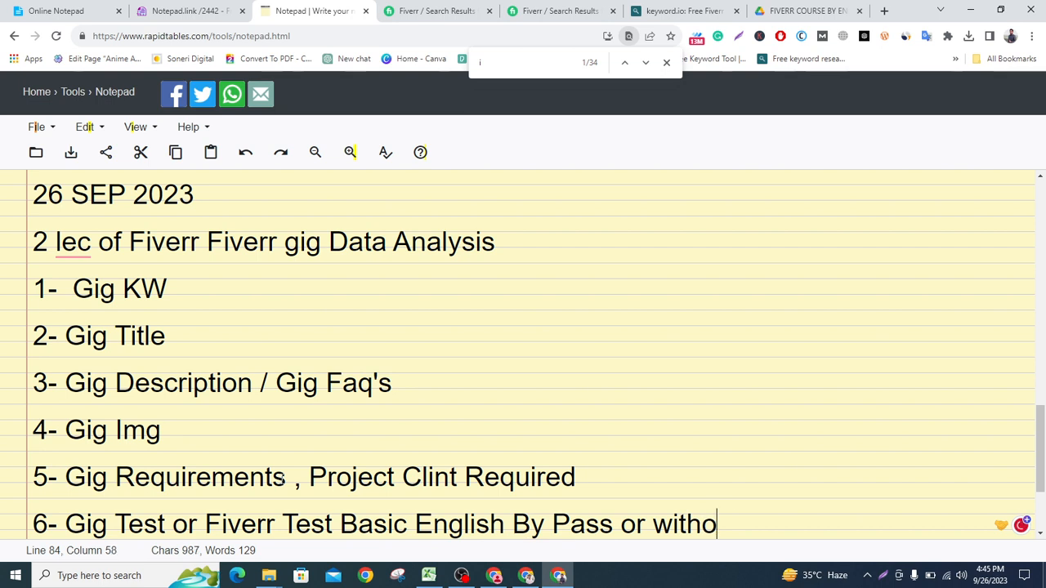
pyautogui.write('ut Tes')
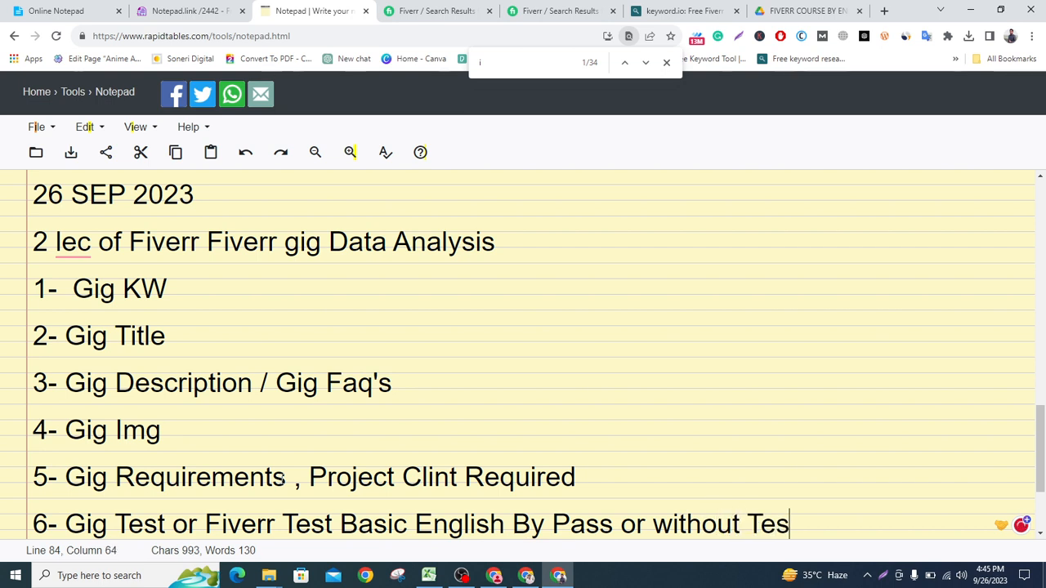
pyautogui.write('t Gig ')
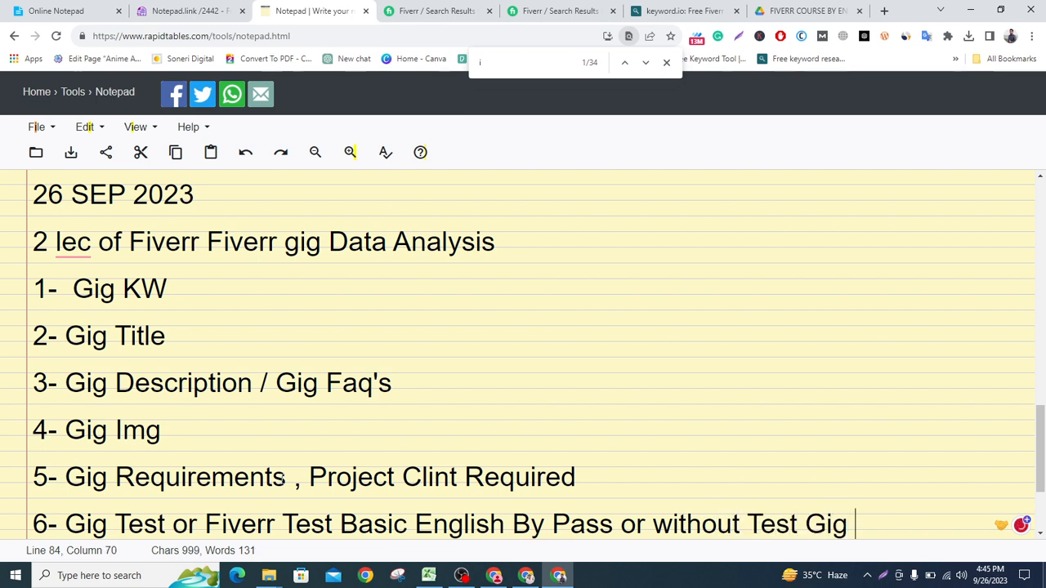
pyautogui.write('Publish')
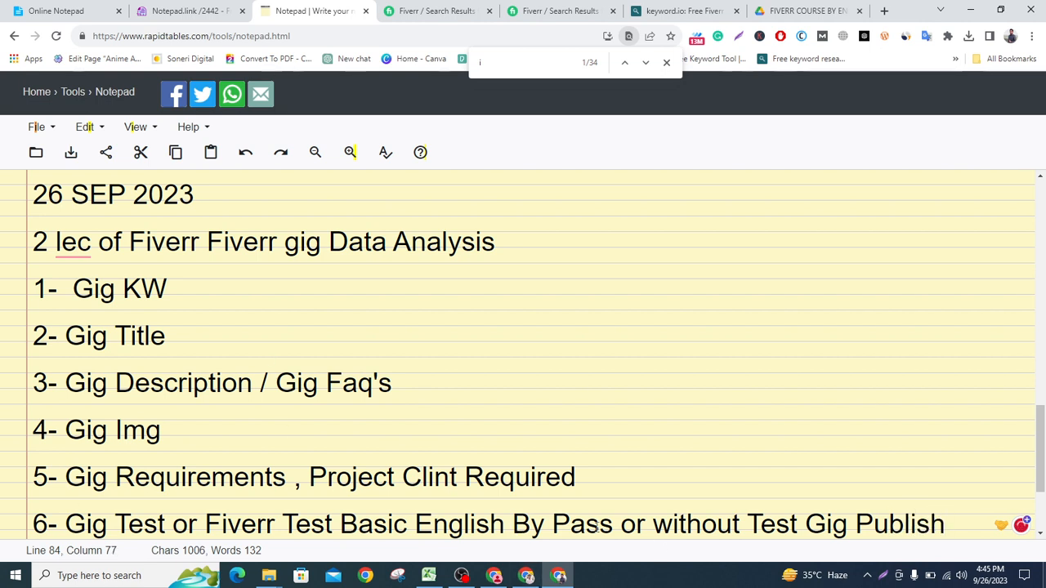
pyautogui.moveTo(624, 527); pyautogui.dragTo(957, 521)
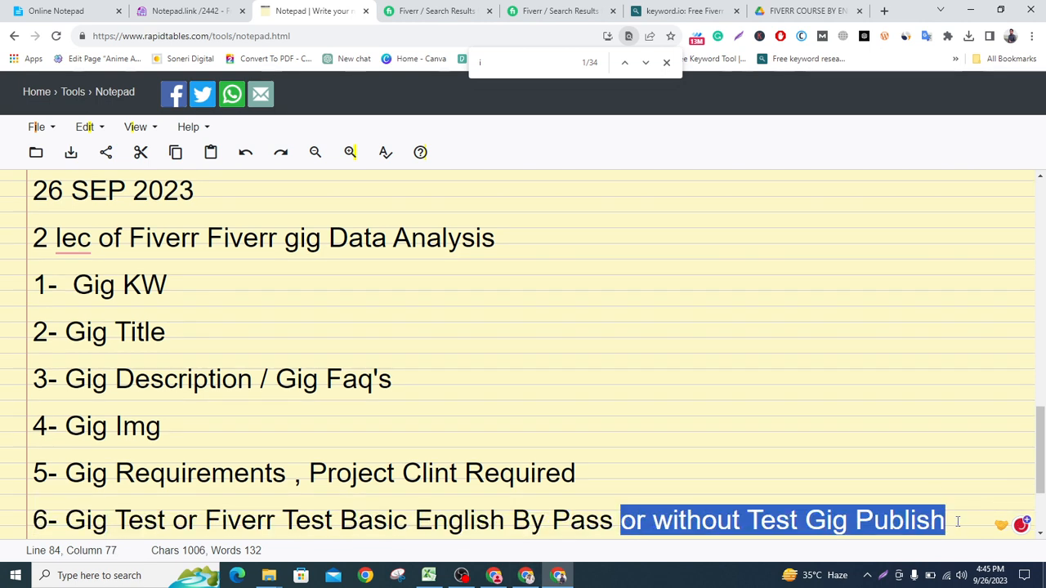
pyautogui.press('BackSpace')
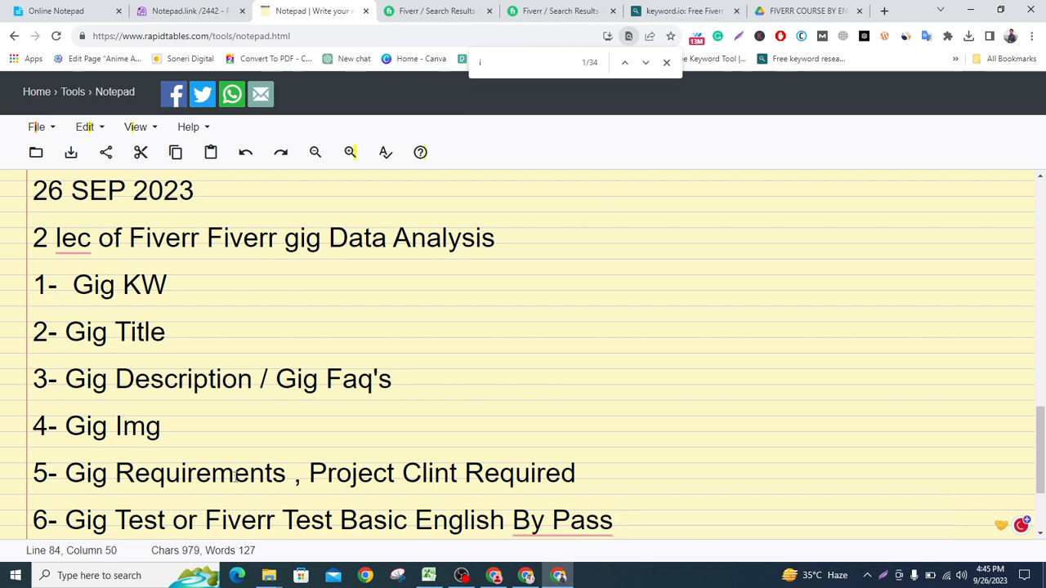
# Add list item 7 as "7- Gig Publish", separated from item 6 by a blank line
pyautogui.scroll(-3, 134, 455)
pyautogui.press('Return')
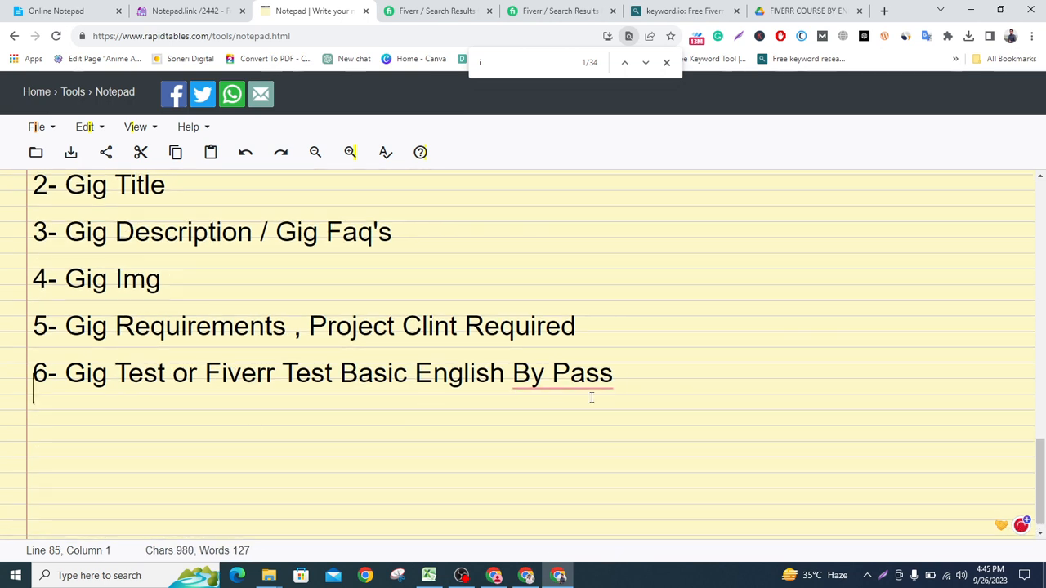
pyautogui.write('7- Gig P')
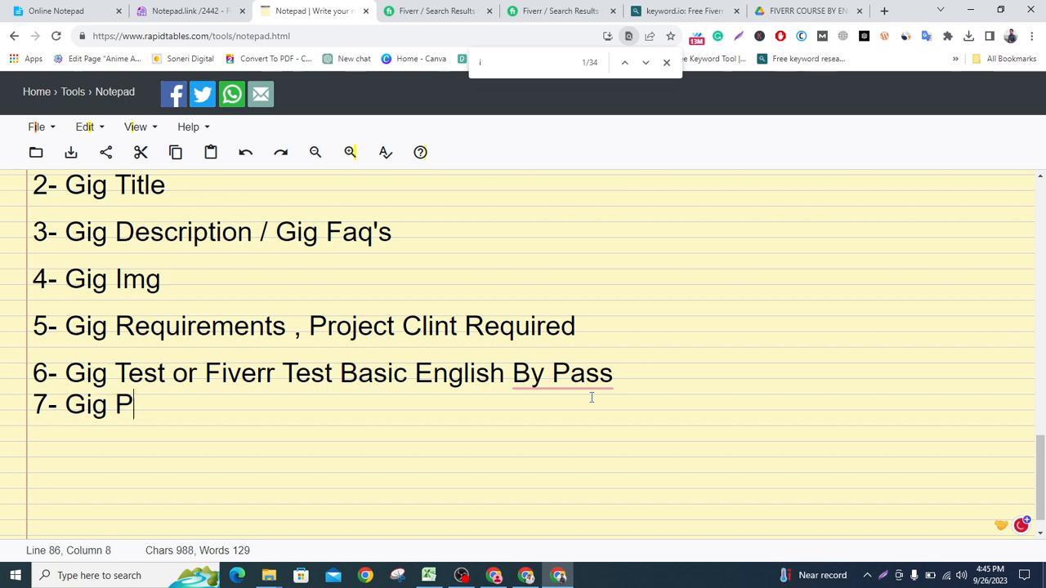
pyautogui.write('ublish')
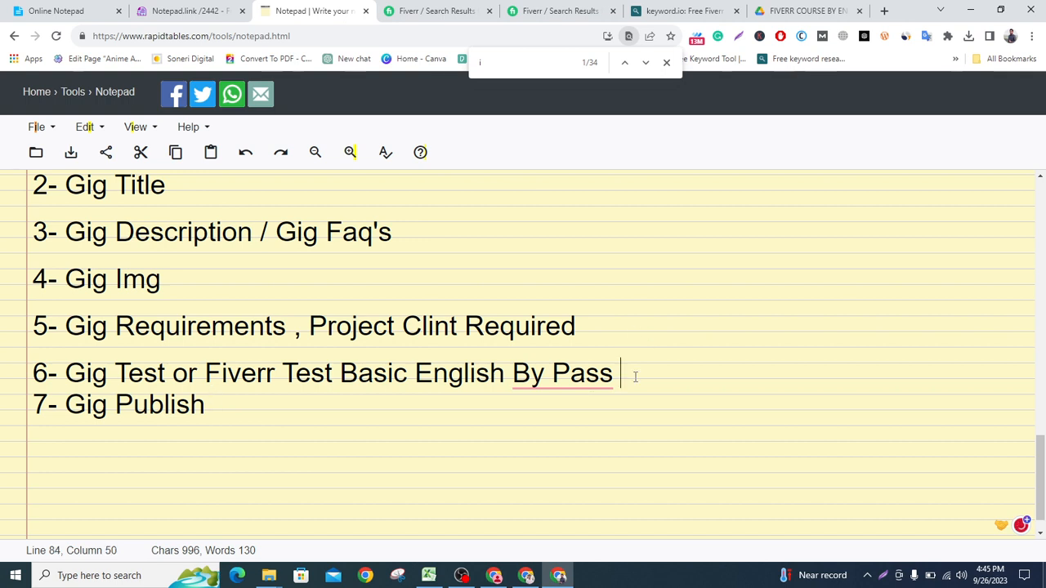
pyautogui.press('Return')
pyautogui.click(217, 420)
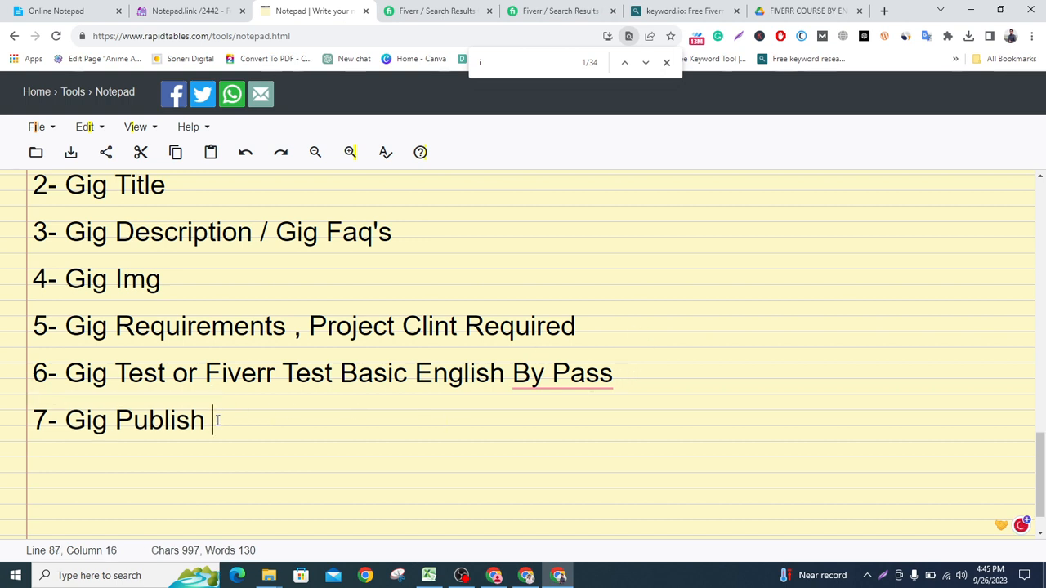
# Add list item 8 as "8- Gig SEO" below the Gig Publish item
pyautogui.press('Return')
pyautogui.press('Return')
pyautogui.press('Return')
pyautogui.write('9')
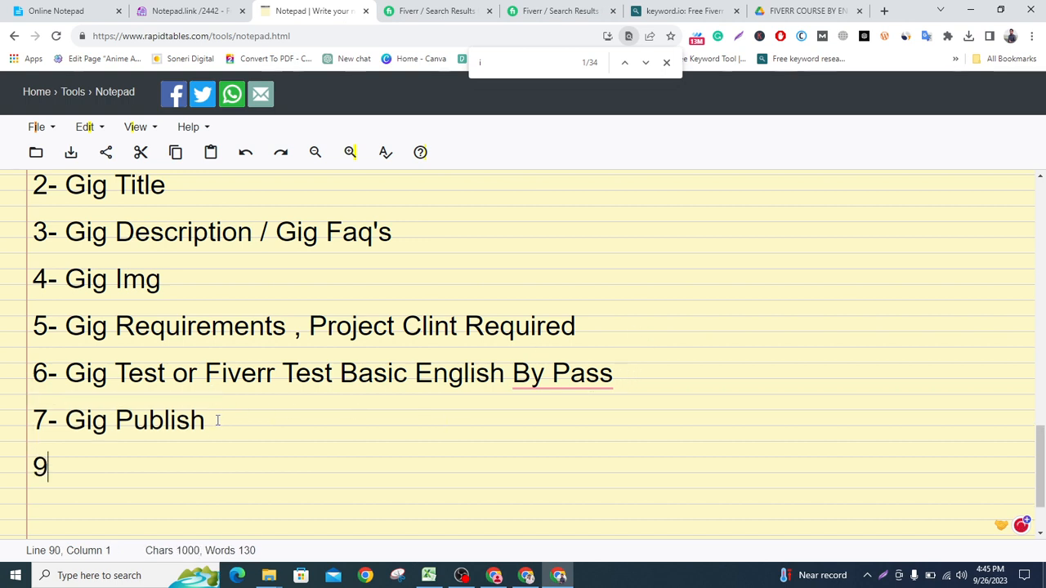
pyautogui.press('BackSpace')
pyautogui.write('8')
pyautogui.write('- SE')
pyautogui.press('BackSpace')
pyautogui.press('BackSpace')
pyautogui.write('Gig ')
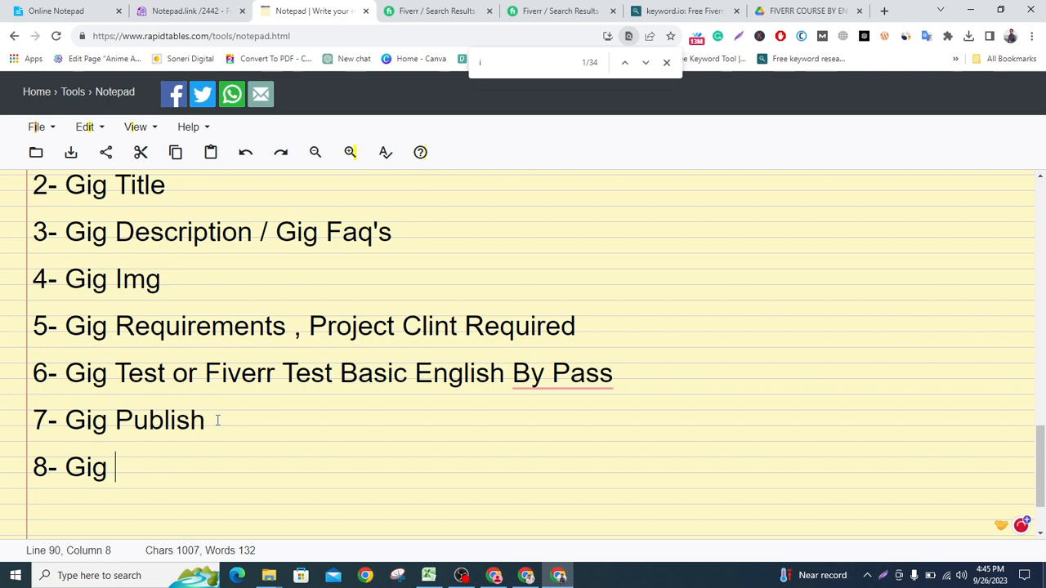
pyautogui.write('SEO')
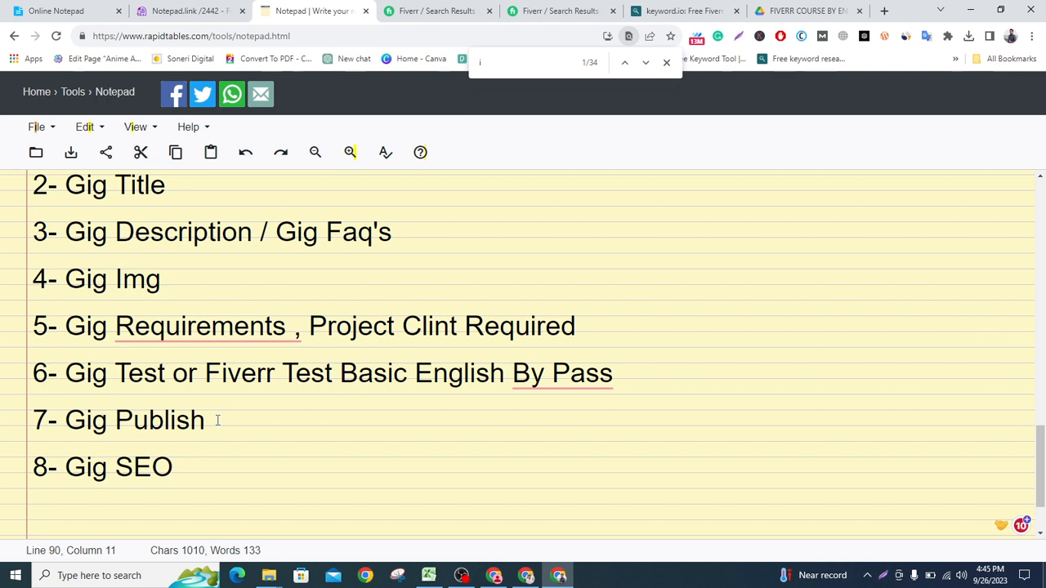
# Extend item 8 after "Gig SEO" with "Gig Ranking at the of course by", the instructor's title and name, and "Method Secrit"
pyautogui.write('Gig Ranking ')
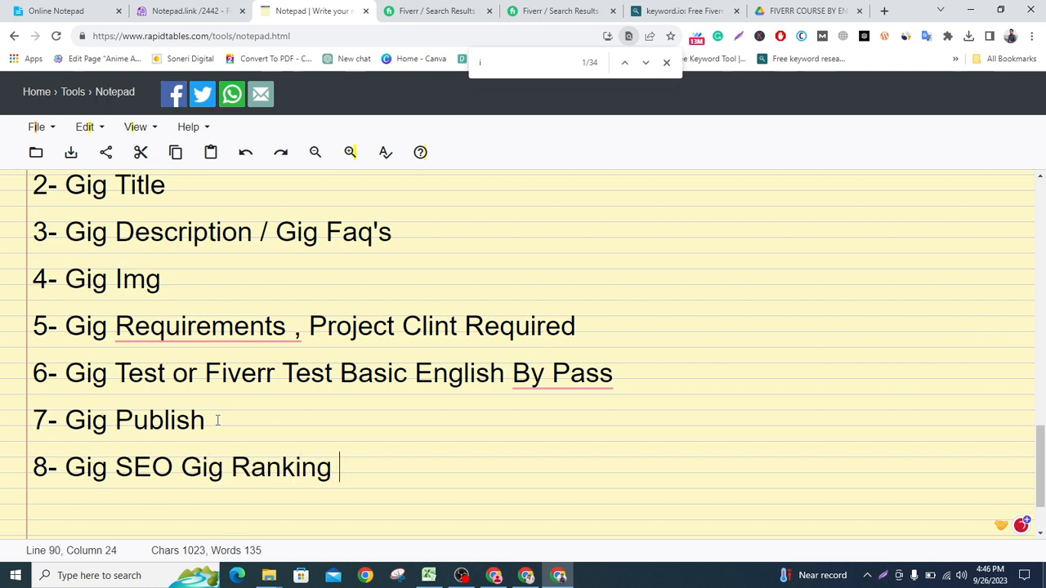
pyautogui.write('at the of ')
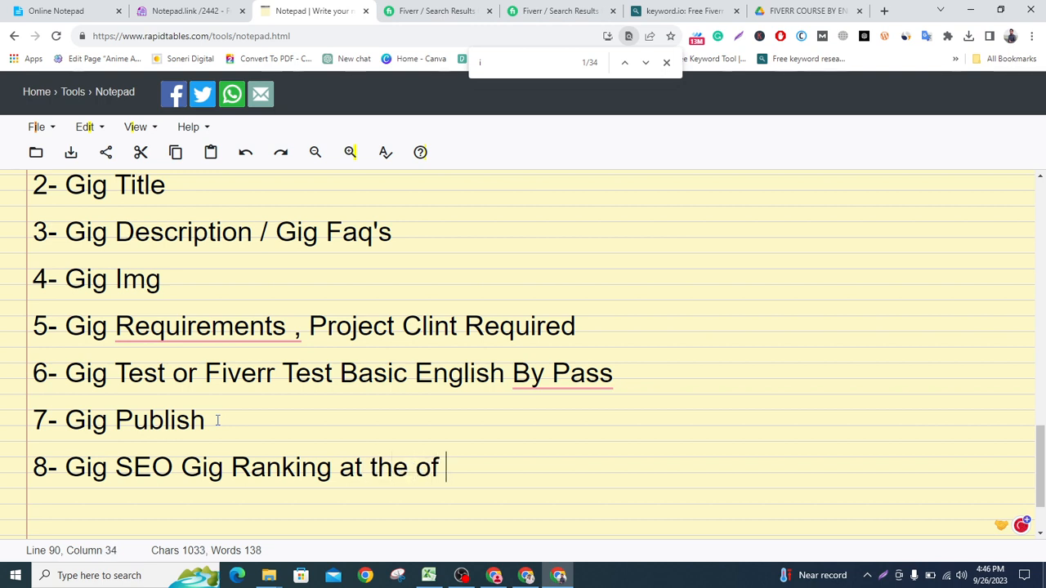
pyautogui.write('course by ')
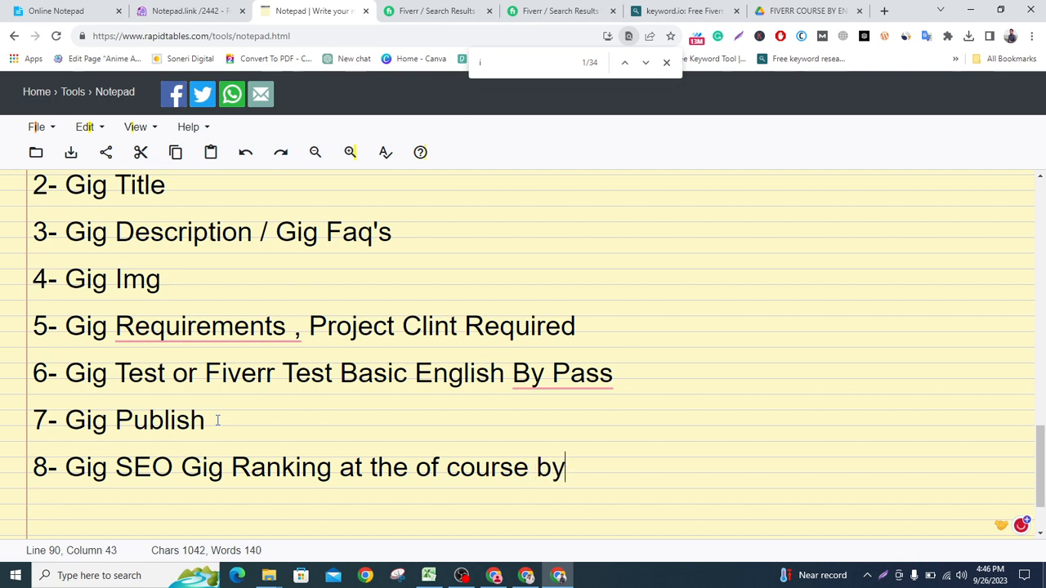
pyautogui.write('Engr S')
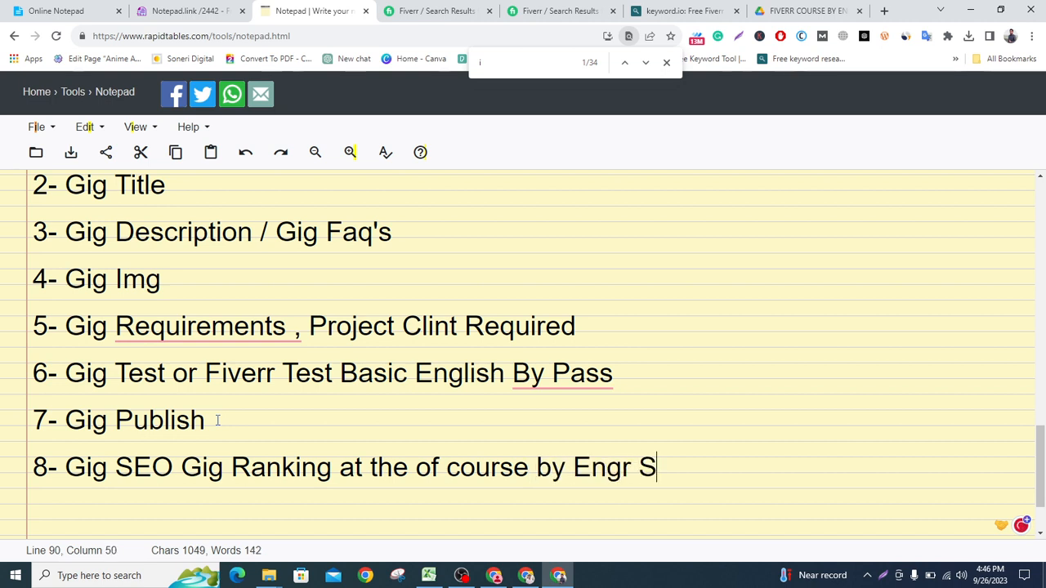
pyautogui.write('hoaib Met')
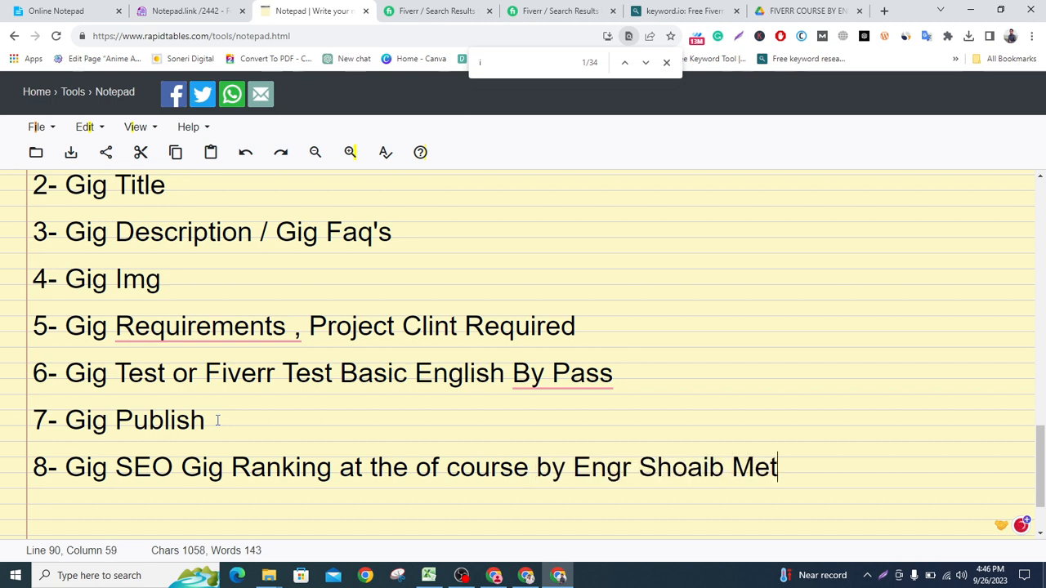
pyautogui.write('hod Sec')
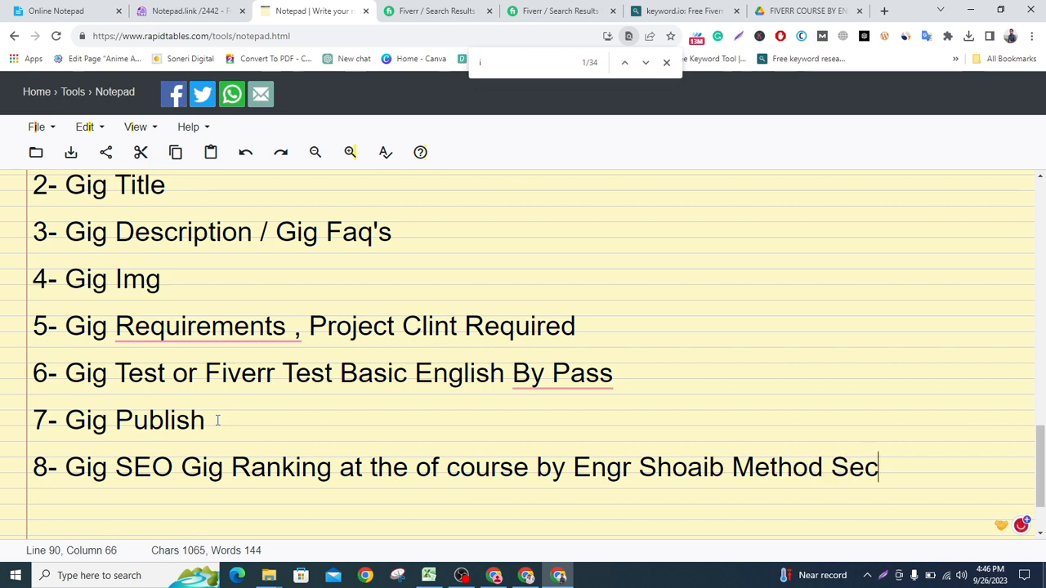
pyautogui.write('rit')
# Accept the writing suggestions that hyphenate "By-Pass" in item 6 and remove the space before the comma after "Requirements" in item 5
pyautogui.moveTo(562, 375)
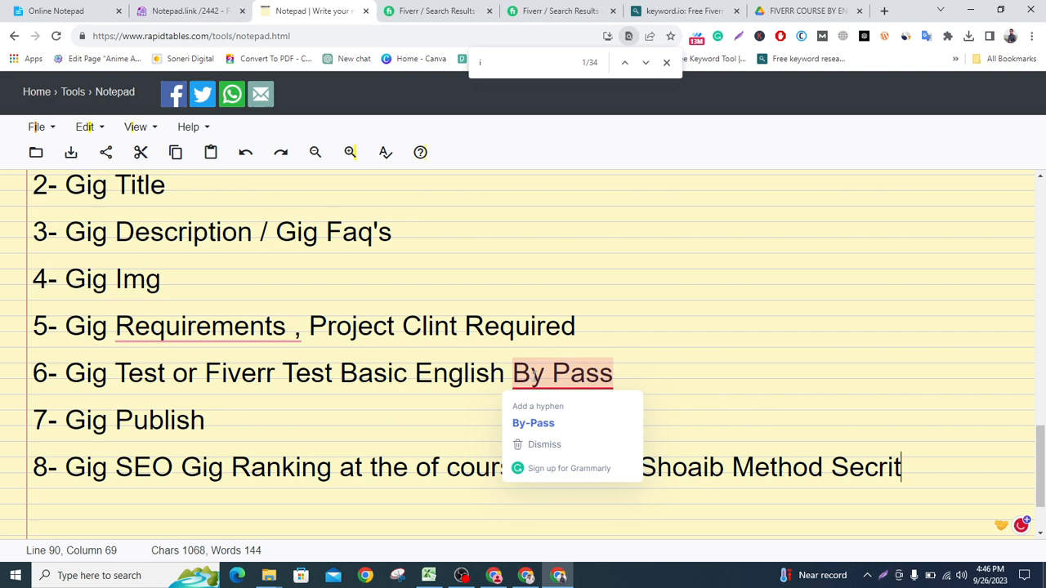
pyautogui.click(540, 421)
pyautogui.moveTo(188, 331)
pyautogui.click(187, 374)
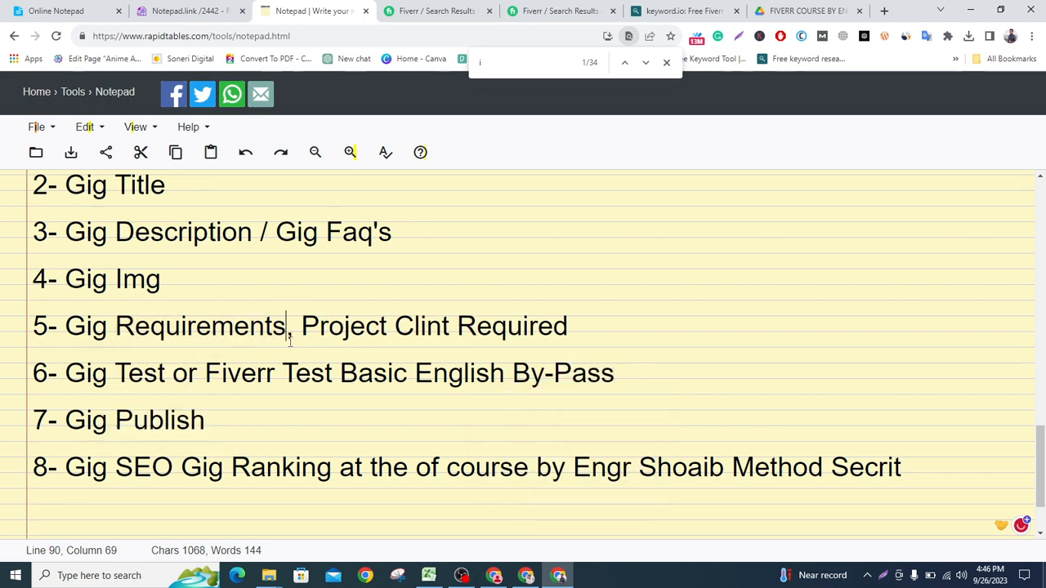
pyautogui.scroll(3, 347, 333)
pyautogui.scroll(-1, 346, 333)
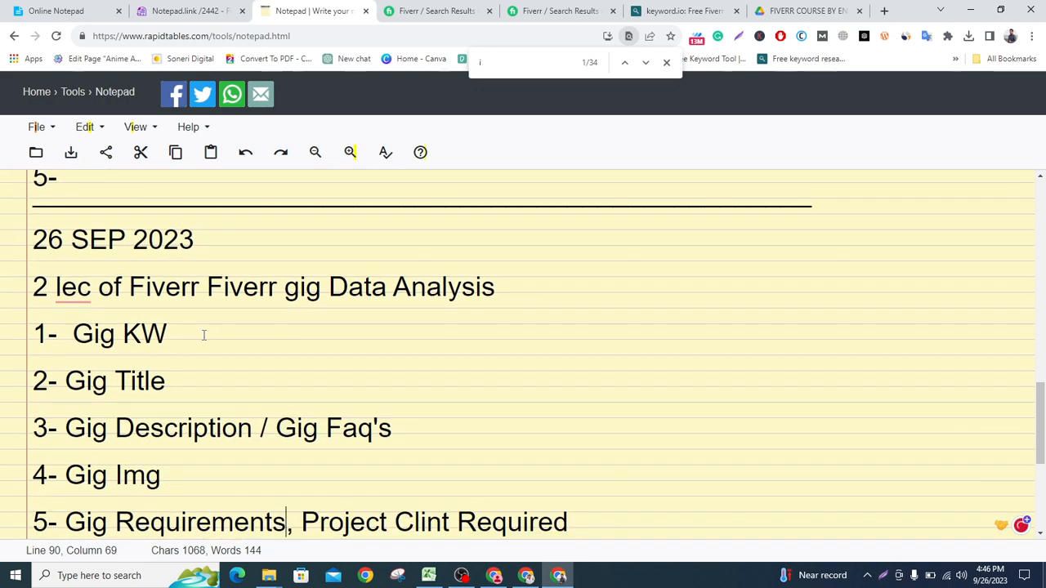
pyautogui.click(63, 331)
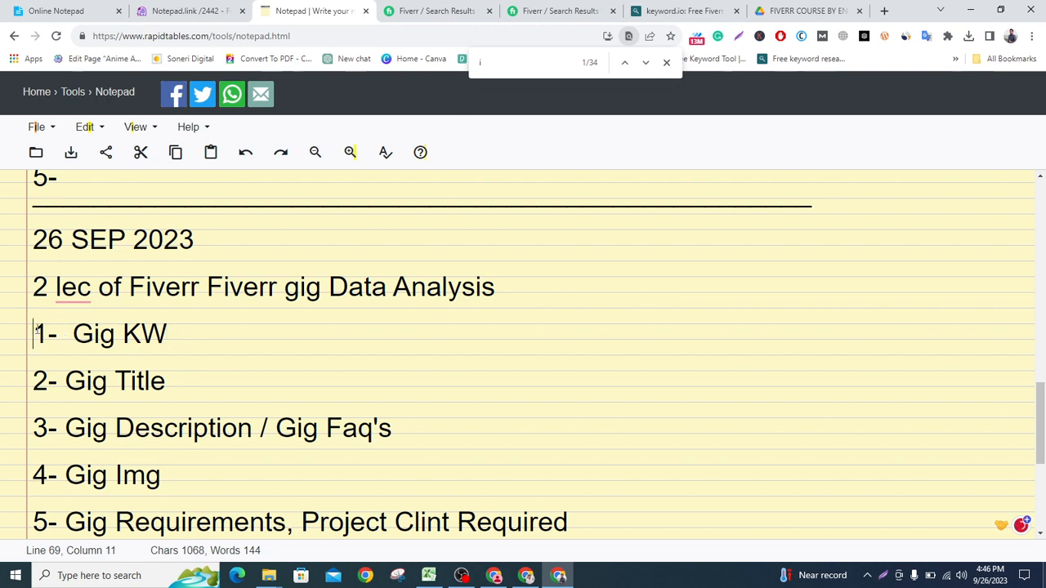
pyautogui.moveTo(37, 329); pyautogui.dragTo(248, 334)
pyautogui.click(215, 336)
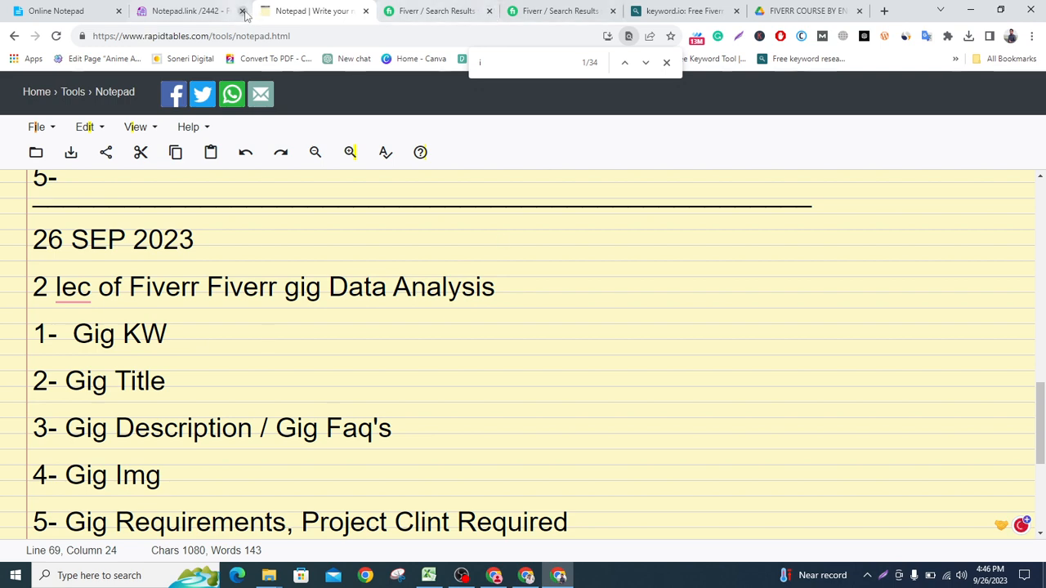
pyautogui.click(680, 11)
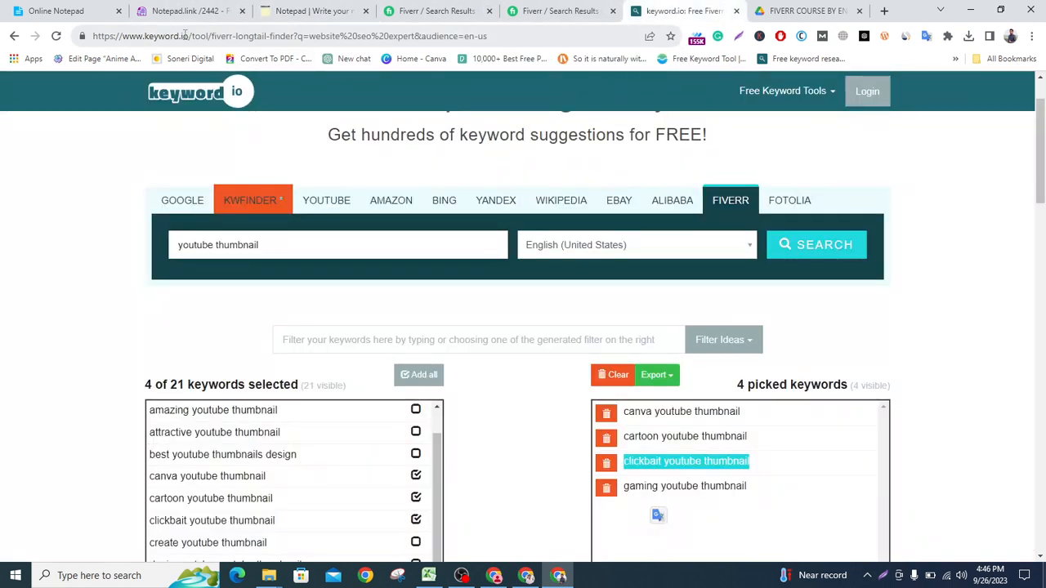
pyautogui.moveTo(193, 35); pyautogui.dragTo(56, 41)
pyautogui.hotkey('ctrl', 'c')
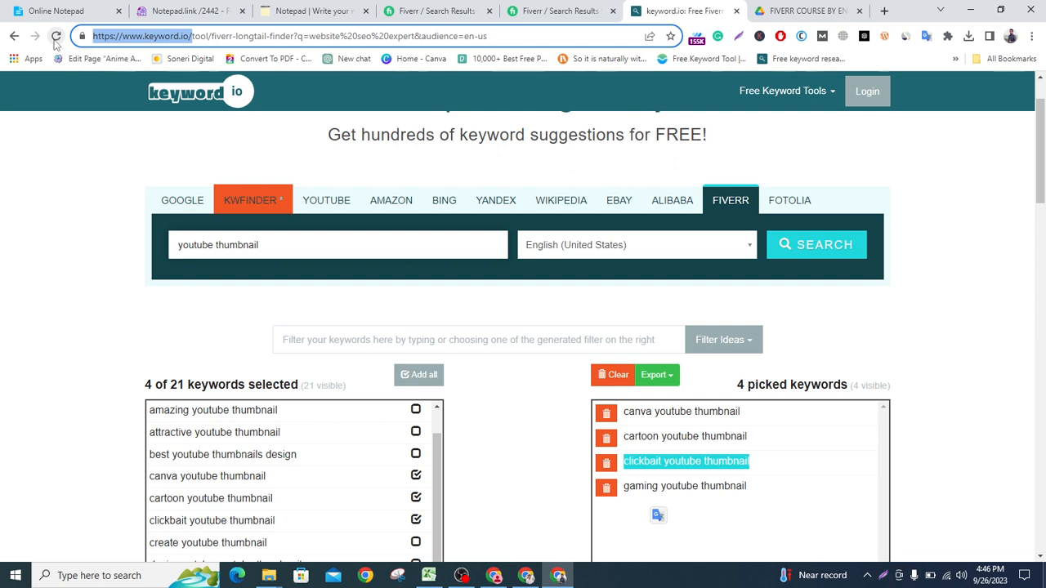
pyautogui.click(315, 11)
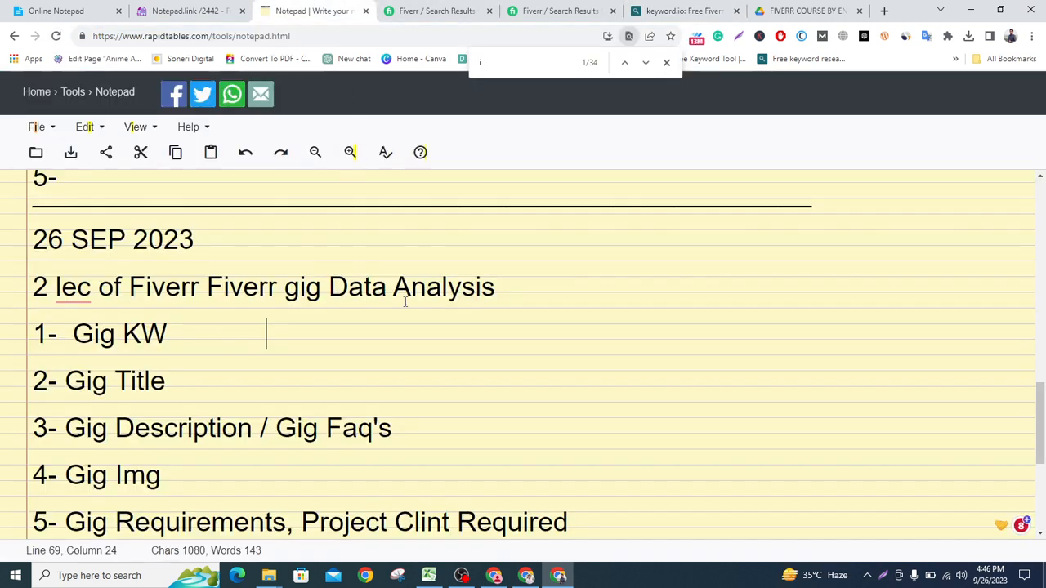
pyautogui.hotkey('ctrl', 'v')
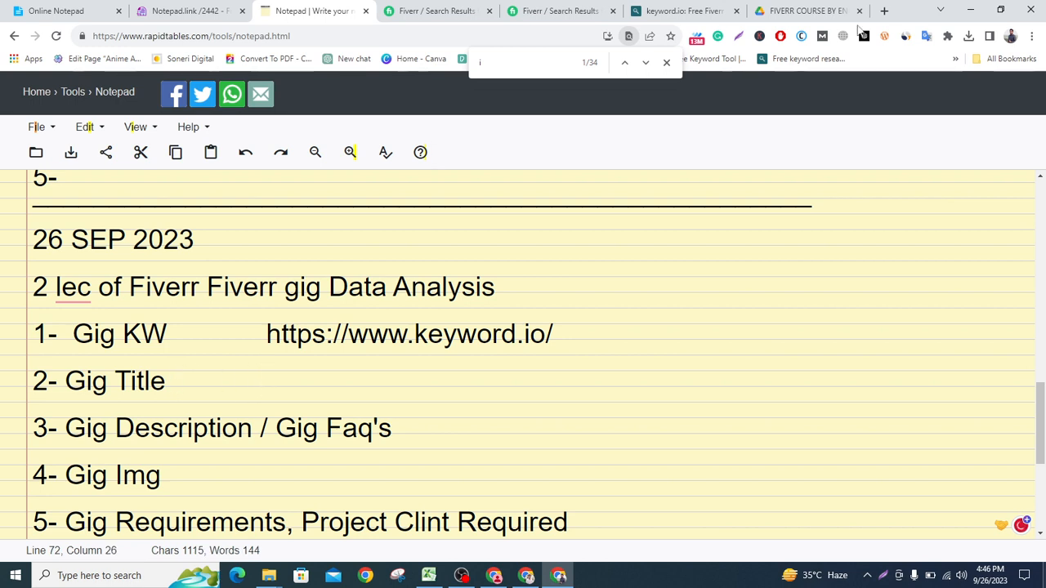
# Search Google in a new tab for "fiverr gig title generator"
pyautogui.click(801, 11)
pyautogui.click(884, 11)
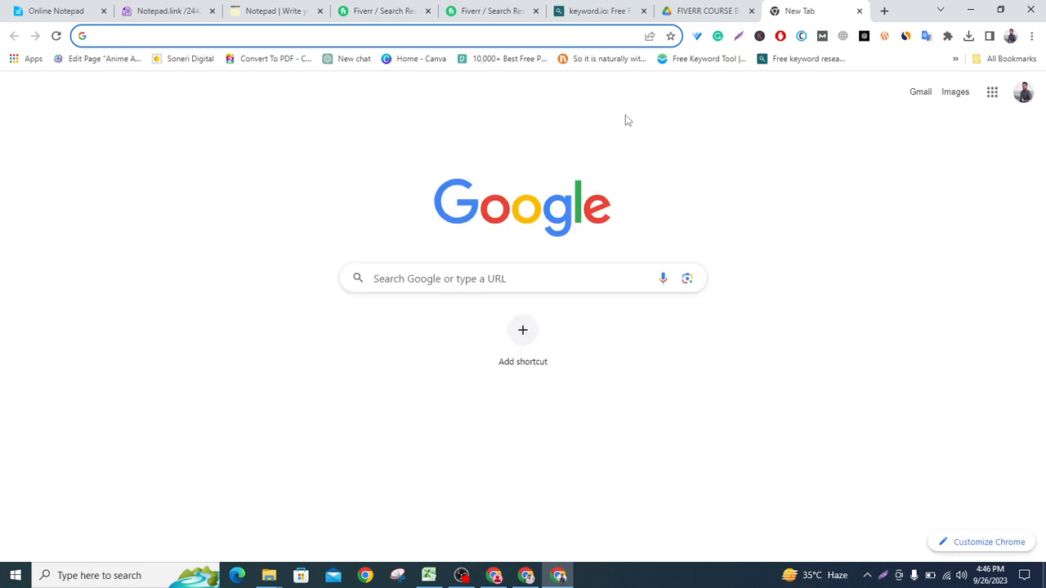
pyautogui.write('fiverr')
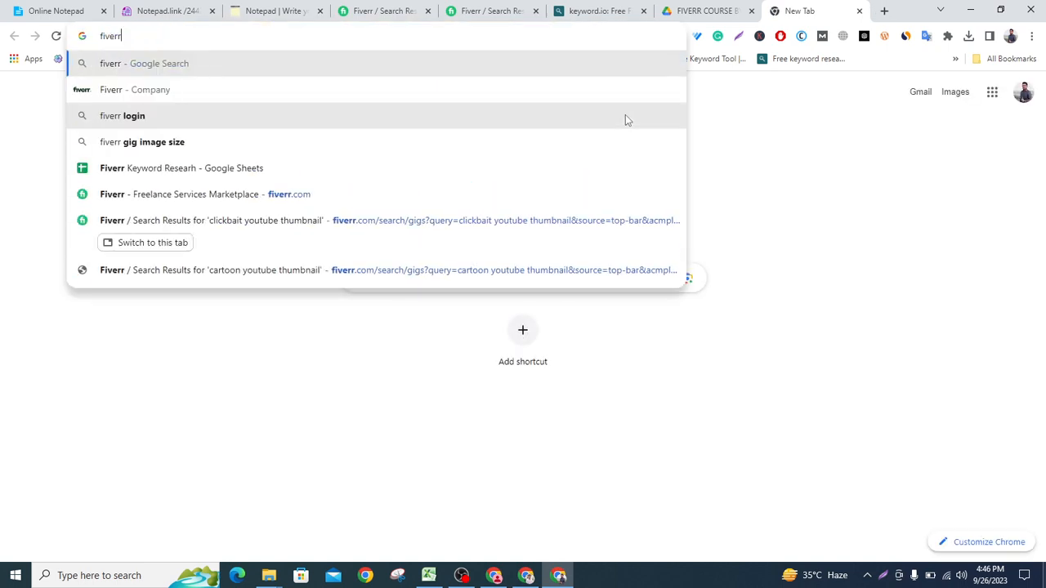
pyautogui.write(' gig ')
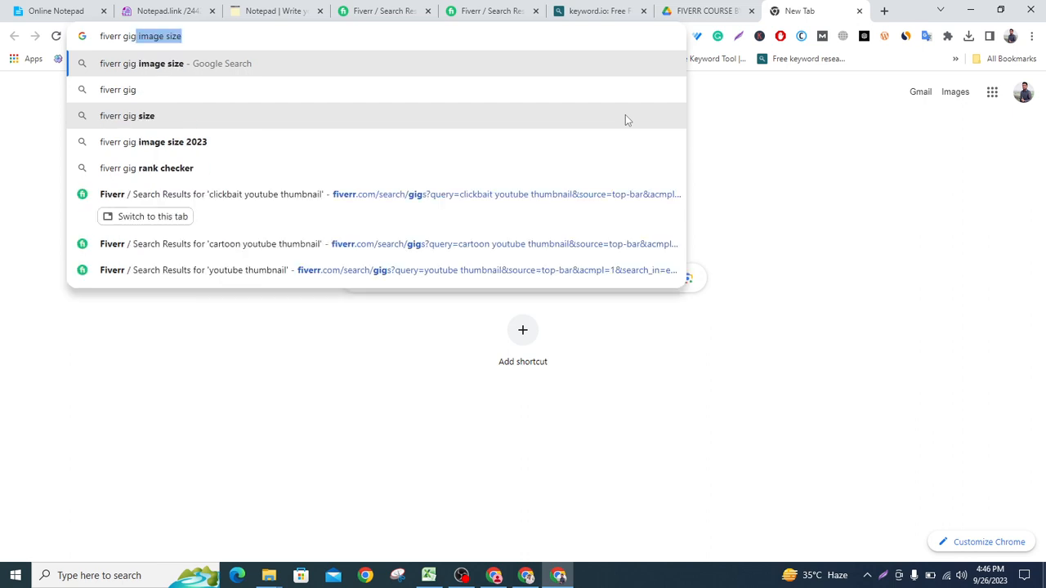
pyautogui.write('te')
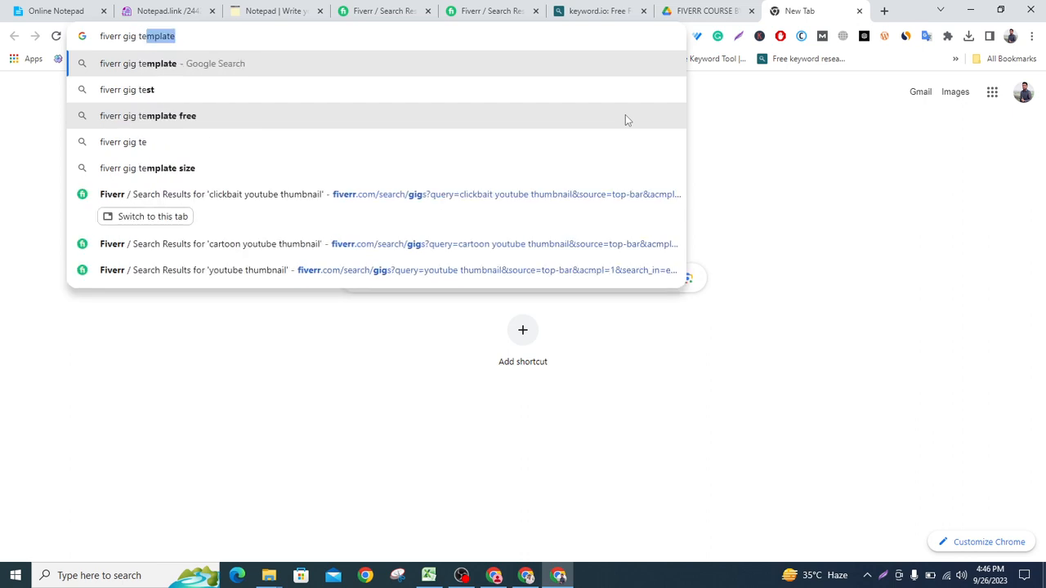
pyautogui.press('BackSpace')
pyautogui.press('BackSpace')
pyautogui.write('it')
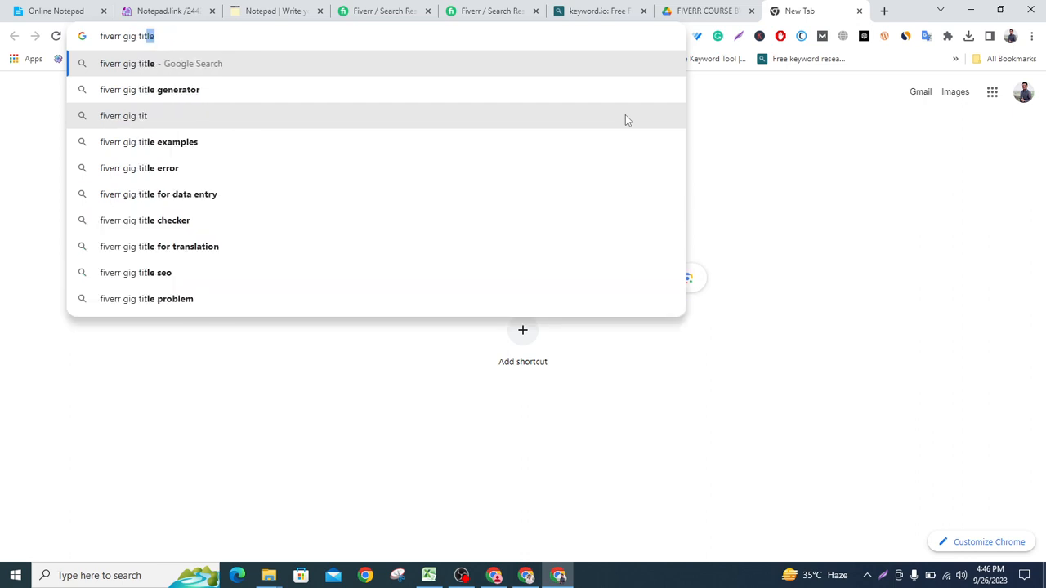
pyautogui.click(381, 87)
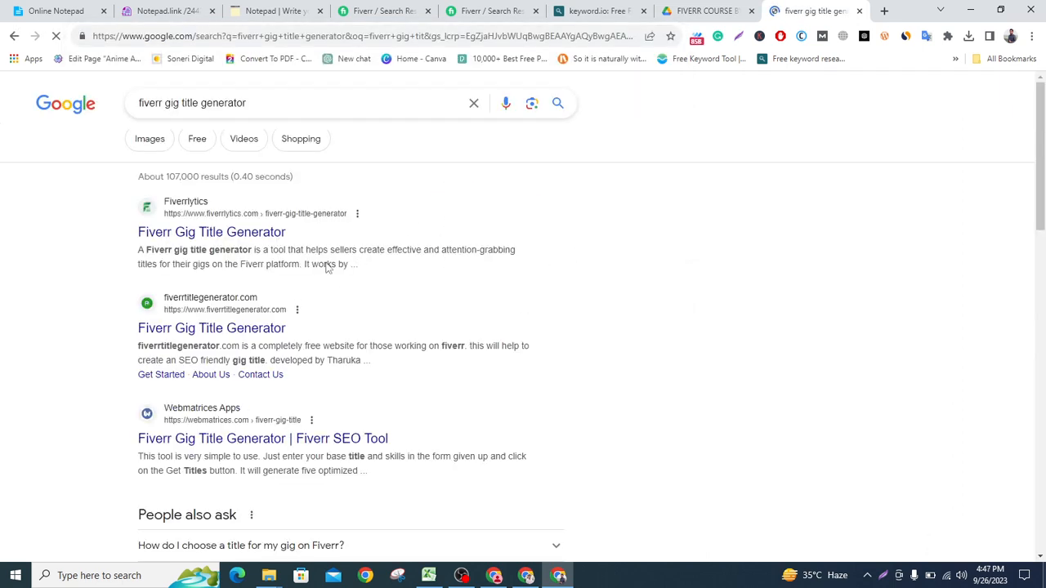
# Open the Fiverrlytics and fiverrtitlegenerator.com results in separate new tabs
pyautogui.rightClick(262, 234)
pyautogui.click(311, 240)
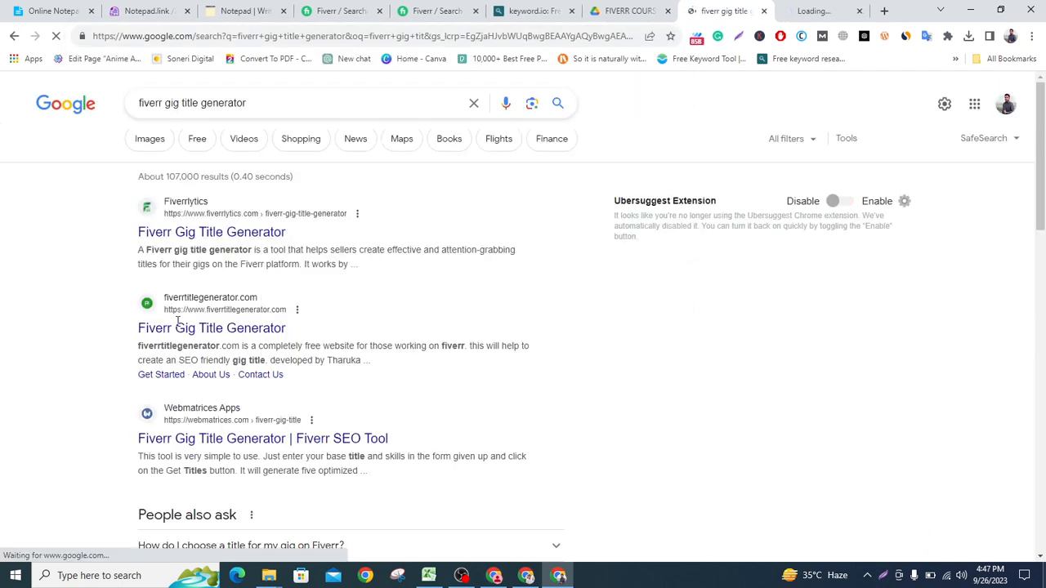
pyautogui.rightClick(226, 339)
pyautogui.click(274, 344)
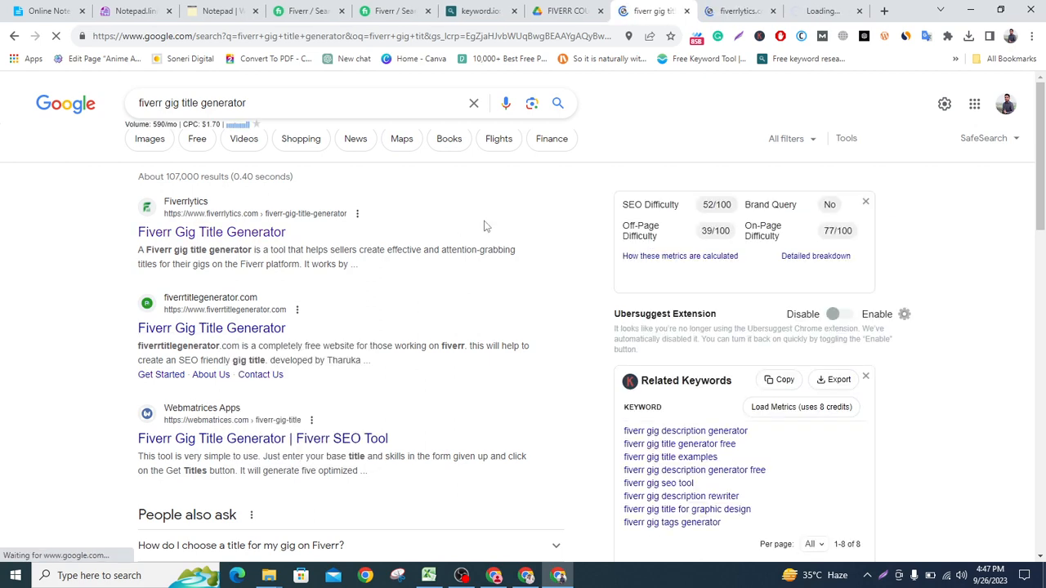
# Search Google in another new tab for "fiverr quick view"
pyautogui.click(386, 11)
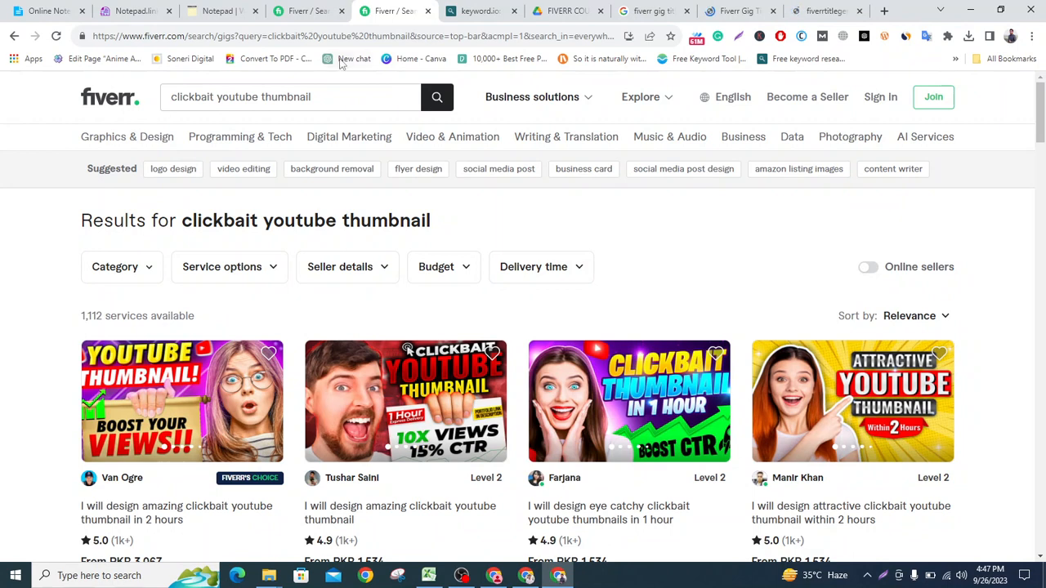
pyautogui.click(406, 98)
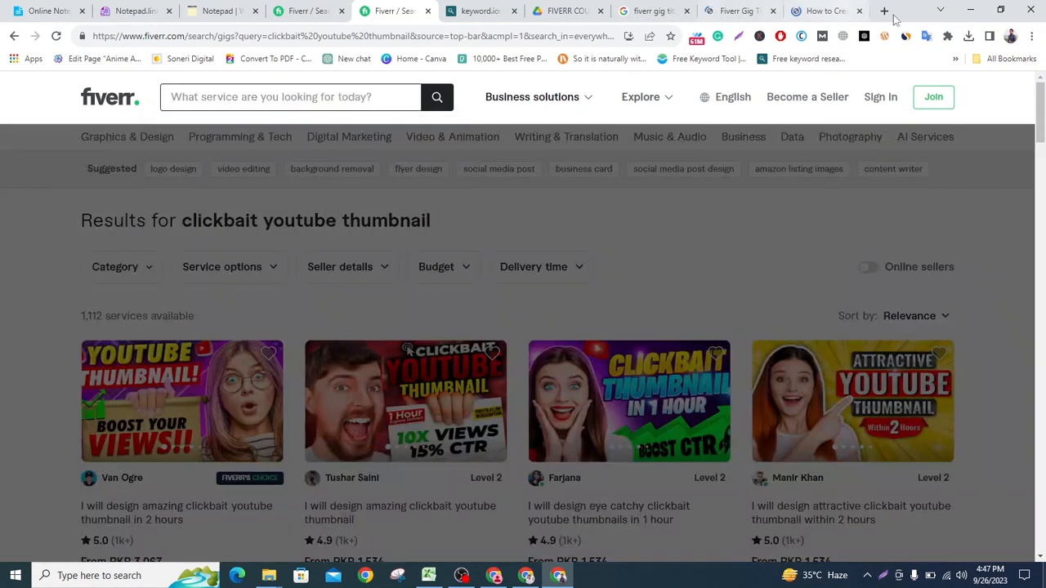
pyautogui.click(885, 11)
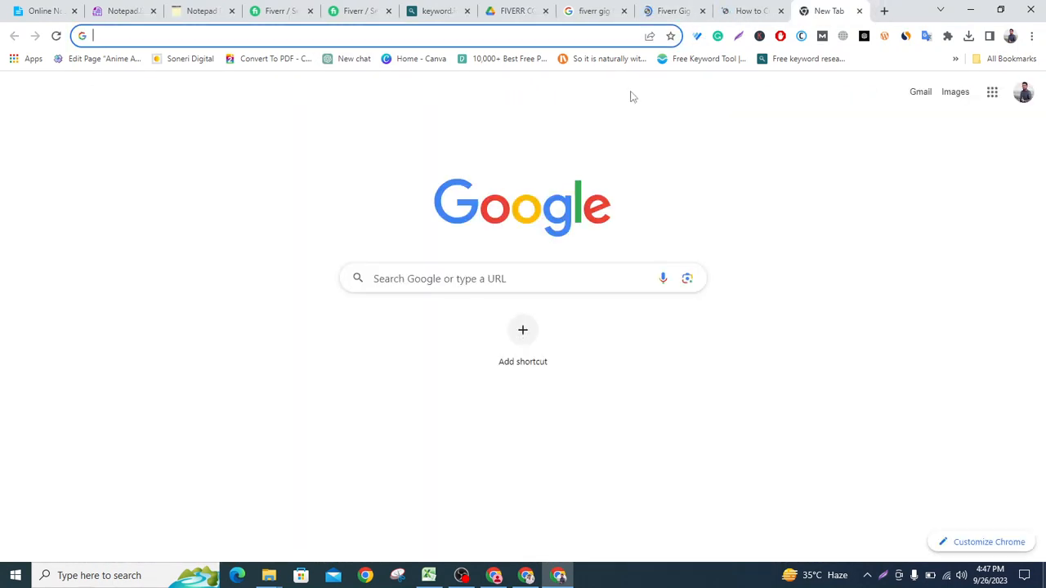
pyautogui.write('fiverr ')
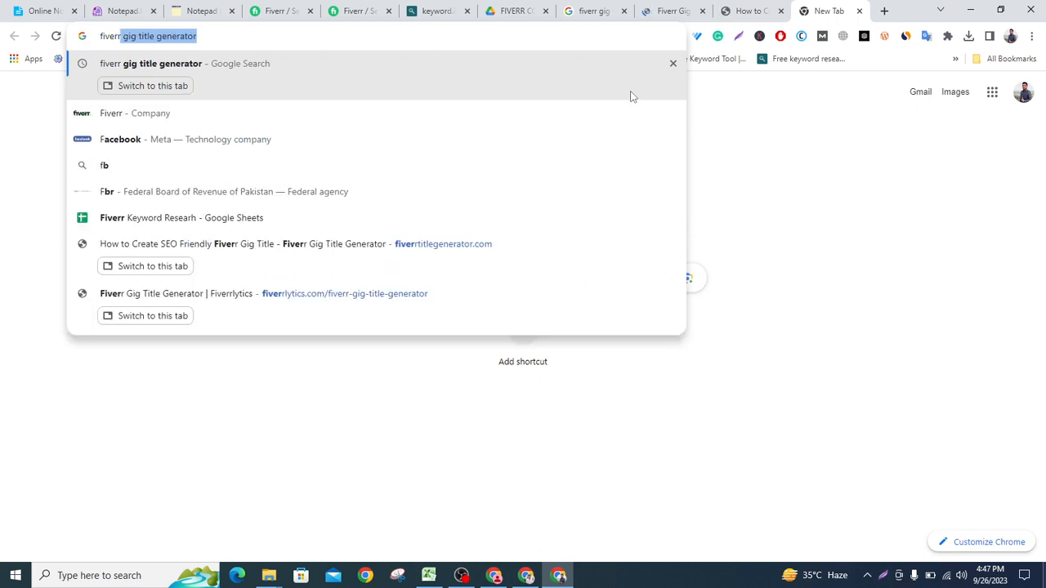
pyautogui.write('quick')
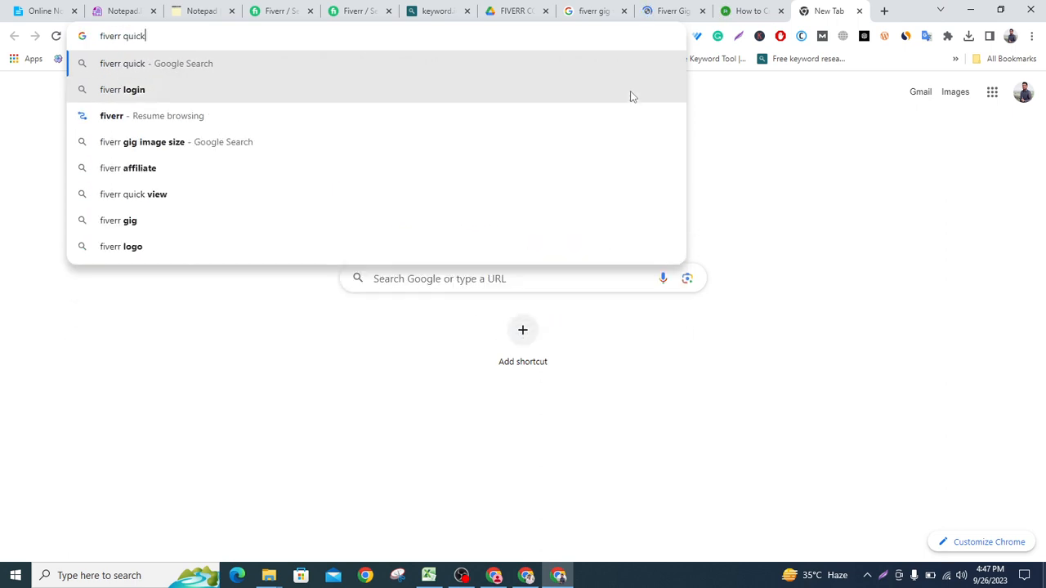
pyautogui.write(' view')
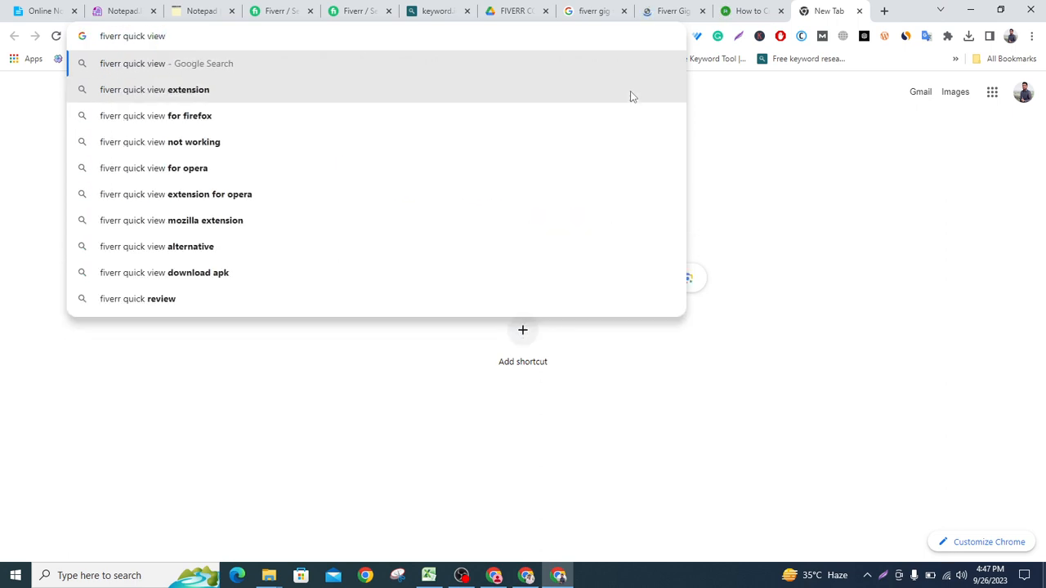
pyautogui.press('Return')
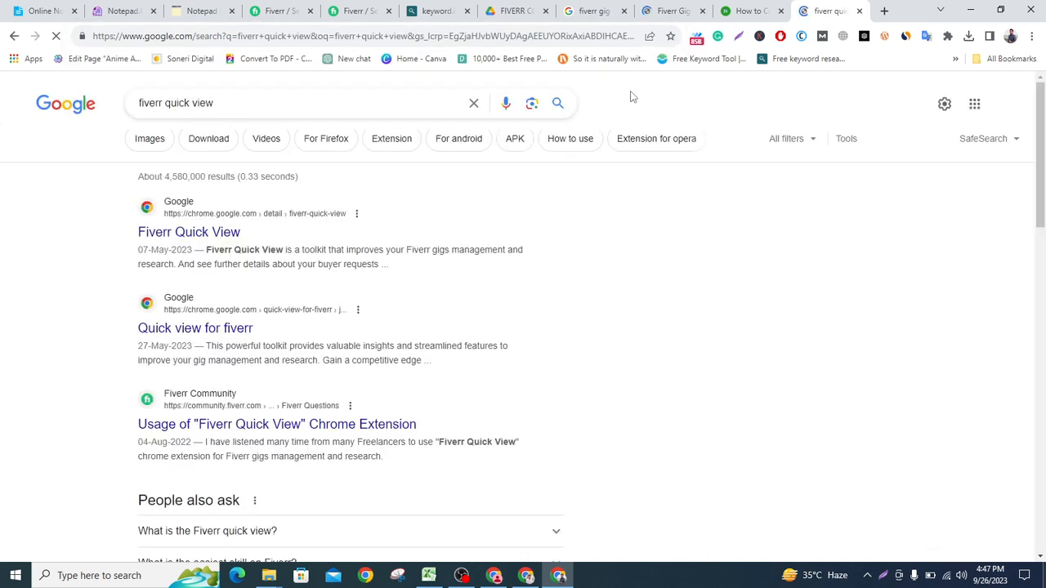
# Open the Fiverr Quick View listing in the Chrome Web Store and add the extension to Chrome
pyautogui.click(189, 237)
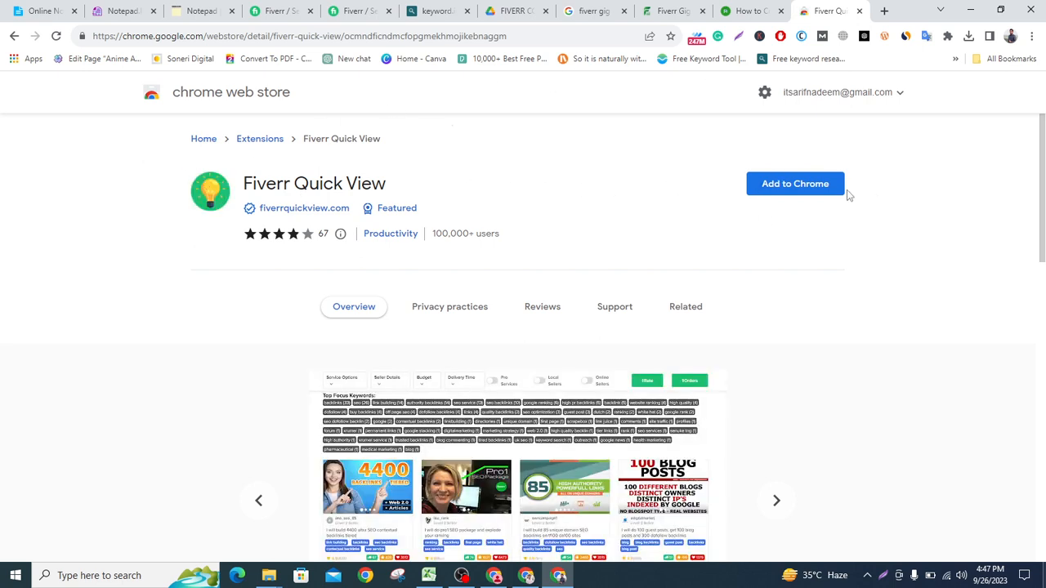
pyautogui.click(818, 191)
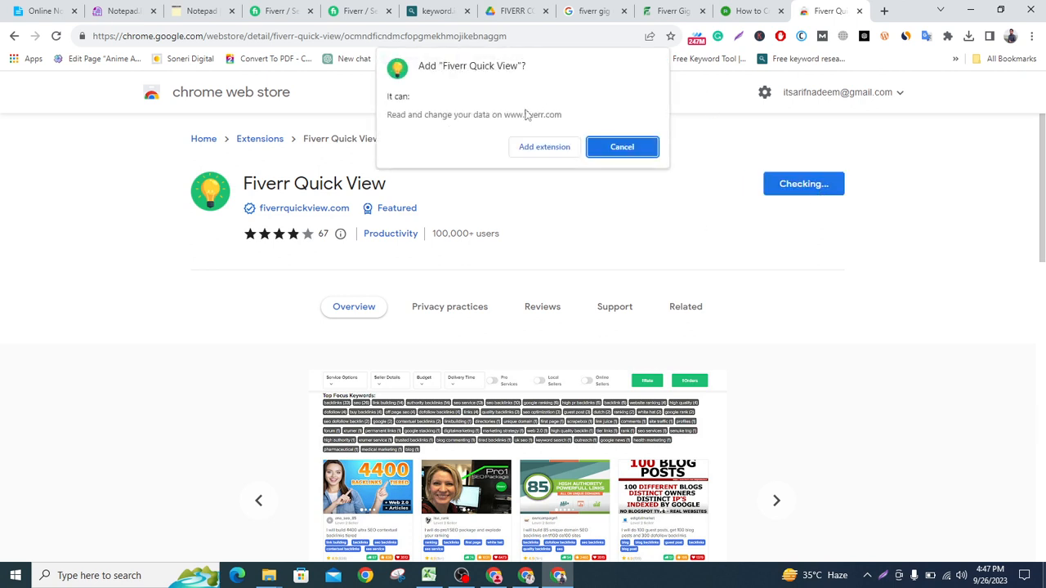
pyautogui.click(537, 147)
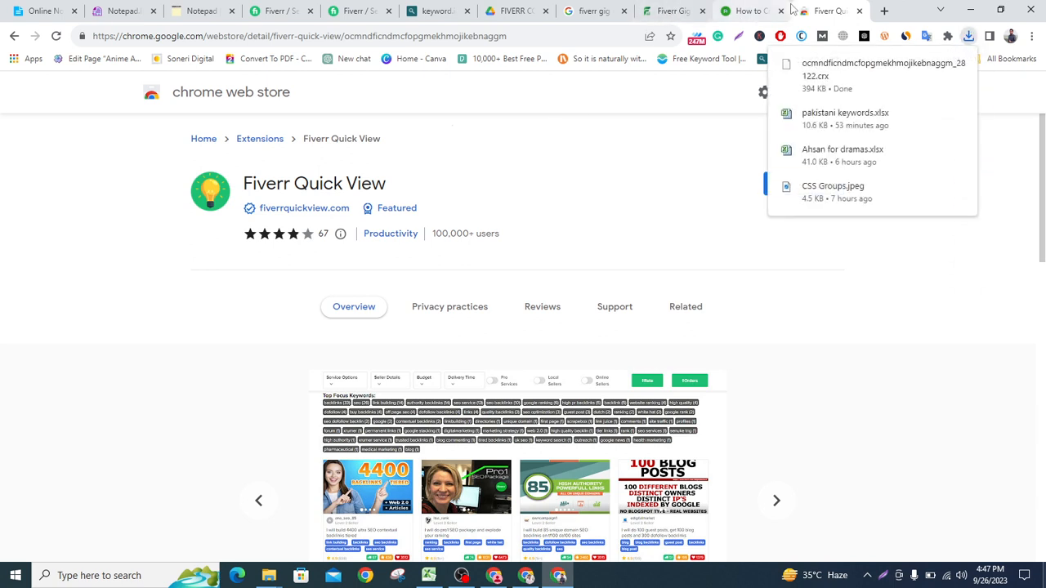
# Copy the fiverrtitlegenerator.com address and return to that page after the extra pages open
pyautogui.click(748, 11)
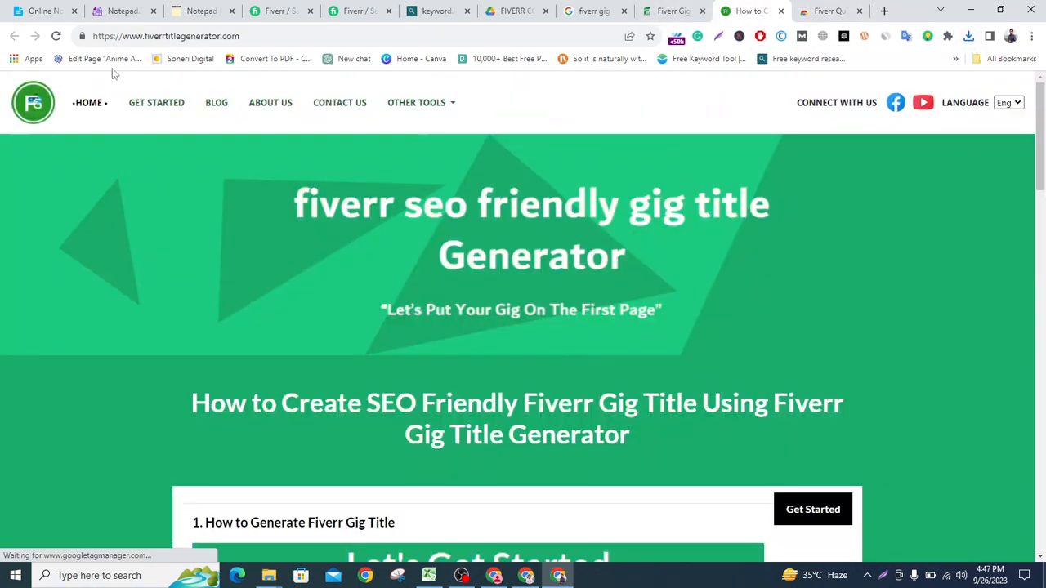
pyautogui.moveTo(242, 36); pyautogui.dragTo(99, 40)
pyautogui.hotkey('ctrl', 'c')
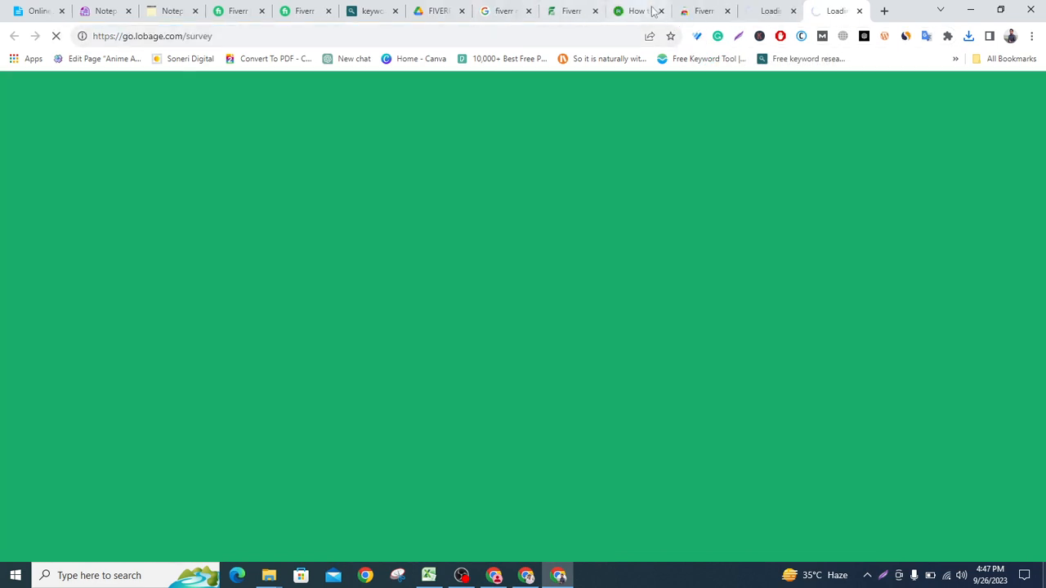
pyautogui.click(701, 10)
pyautogui.click(638, 10)
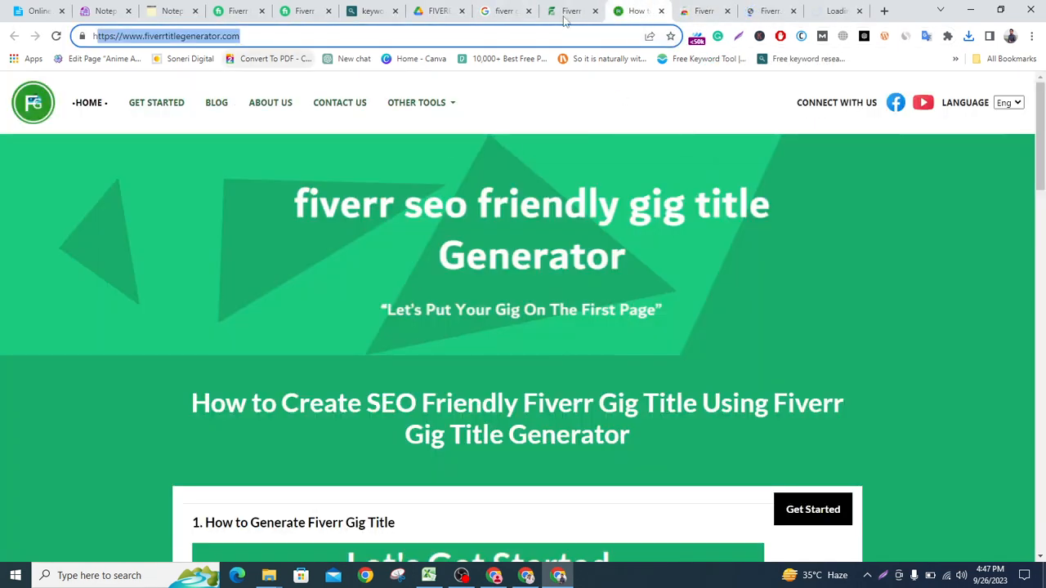
pyautogui.click(574, 12)
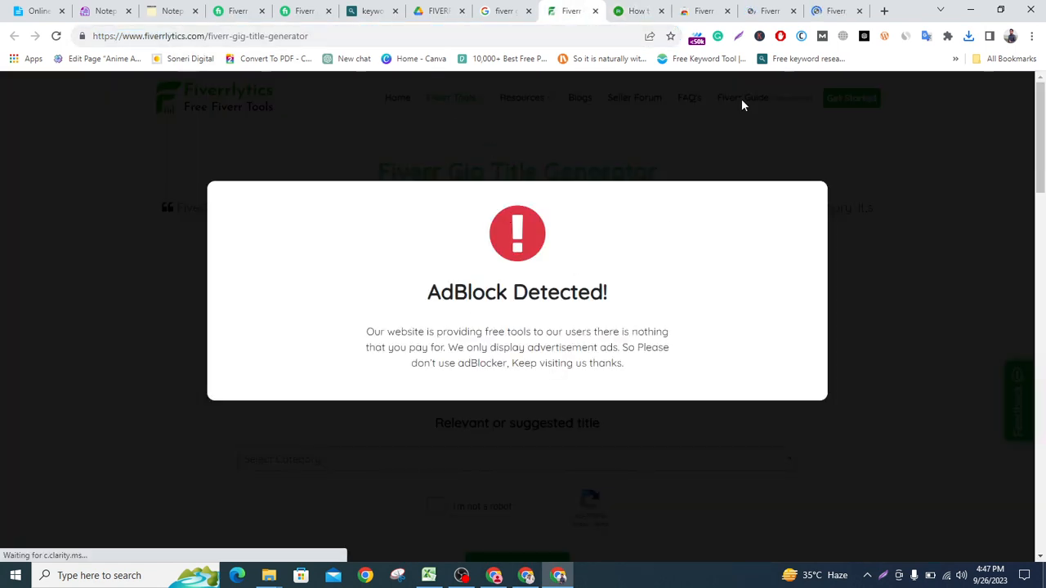
pyautogui.click(780, 36)
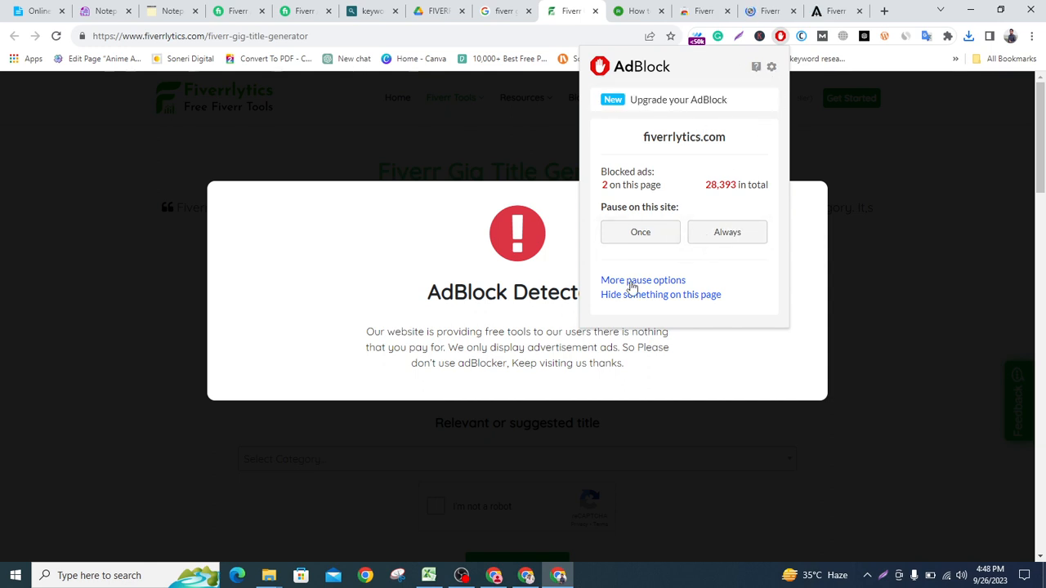
pyautogui.click(661, 281)
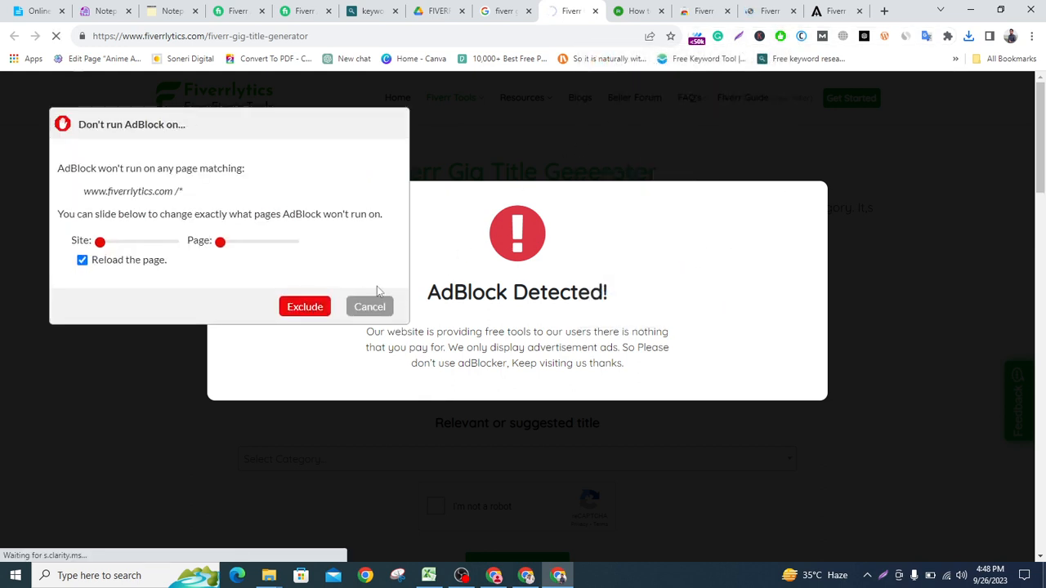
pyautogui.click(369, 308)
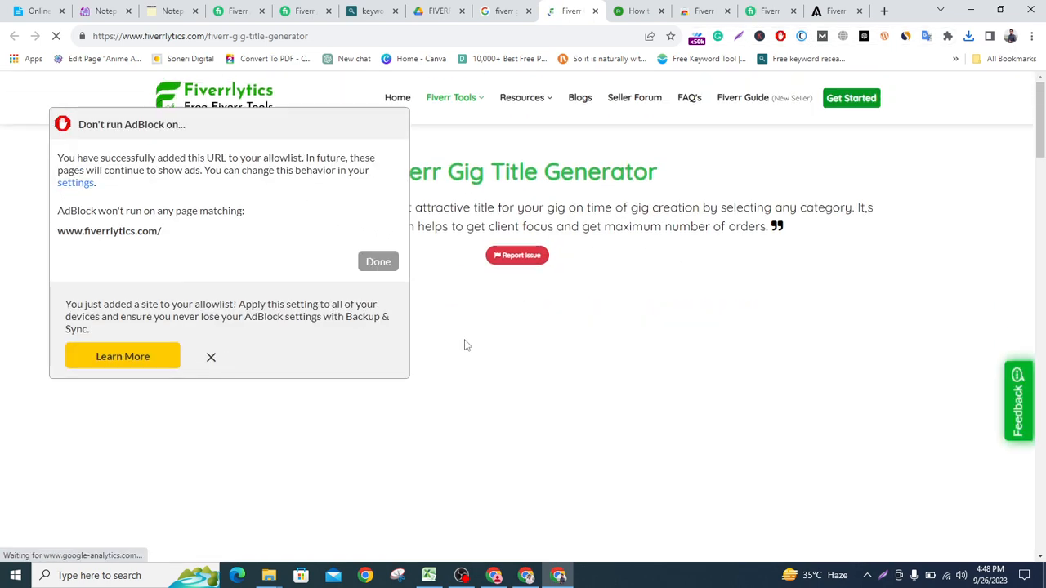
pyautogui.click(210, 357)
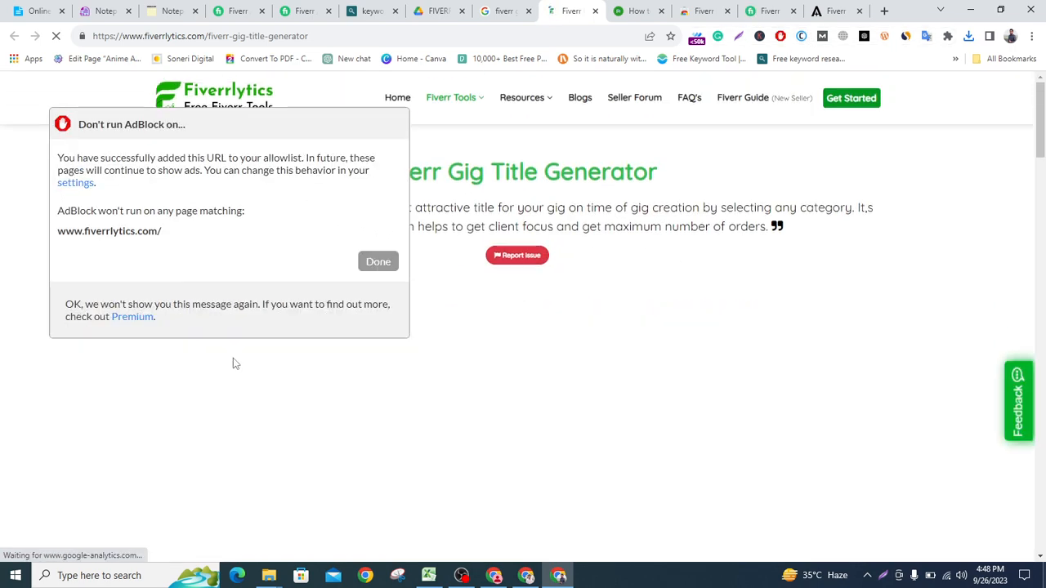
pyautogui.click(397, 269)
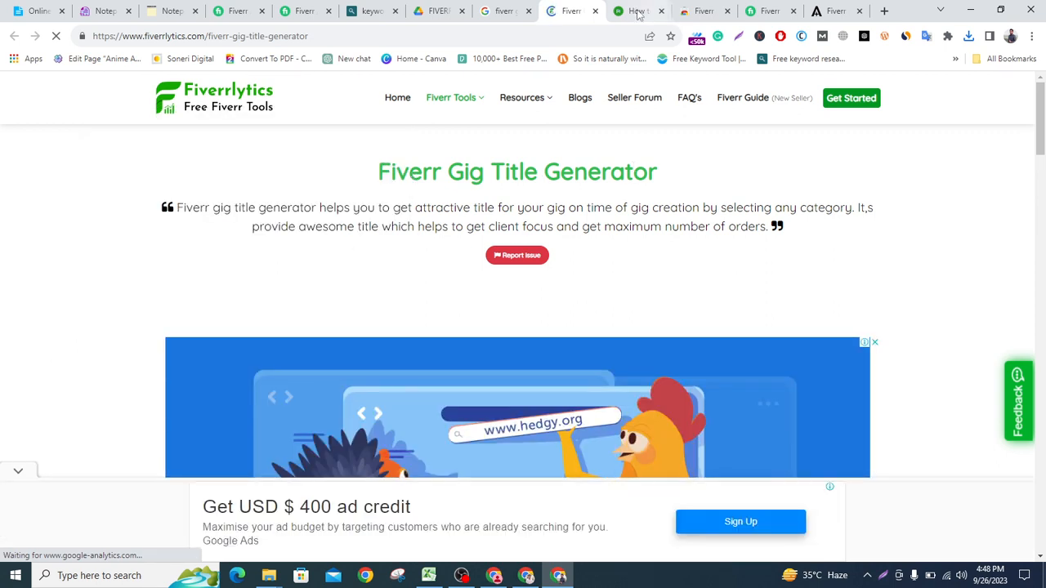
# Paste the copied fiverrtitlegenerator.com link beside "2- Gig Title" in the notepad notes
pyautogui.hotkey('ctrl', 'Tab')
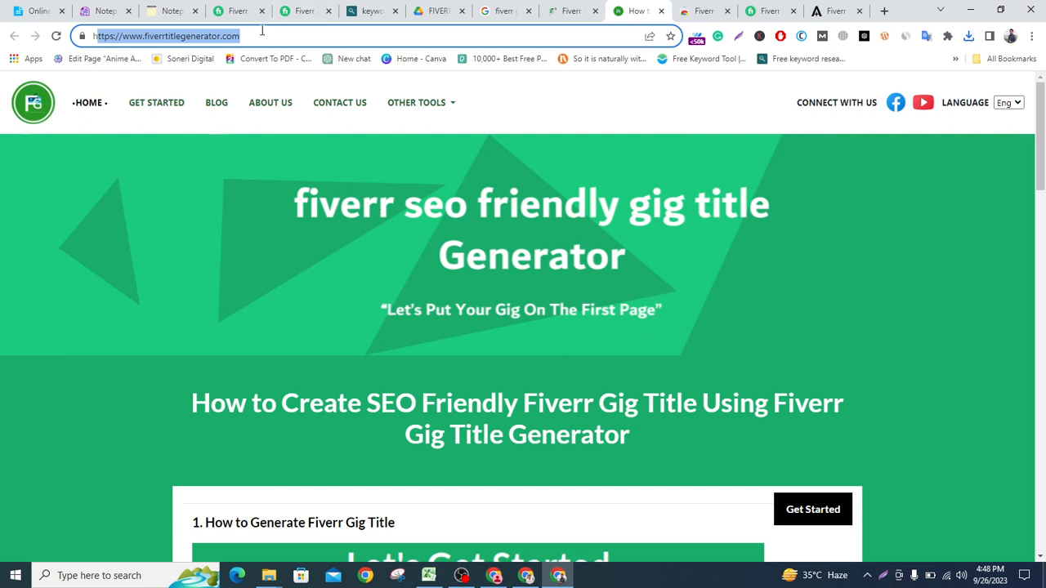
pyautogui.click(170, 11)
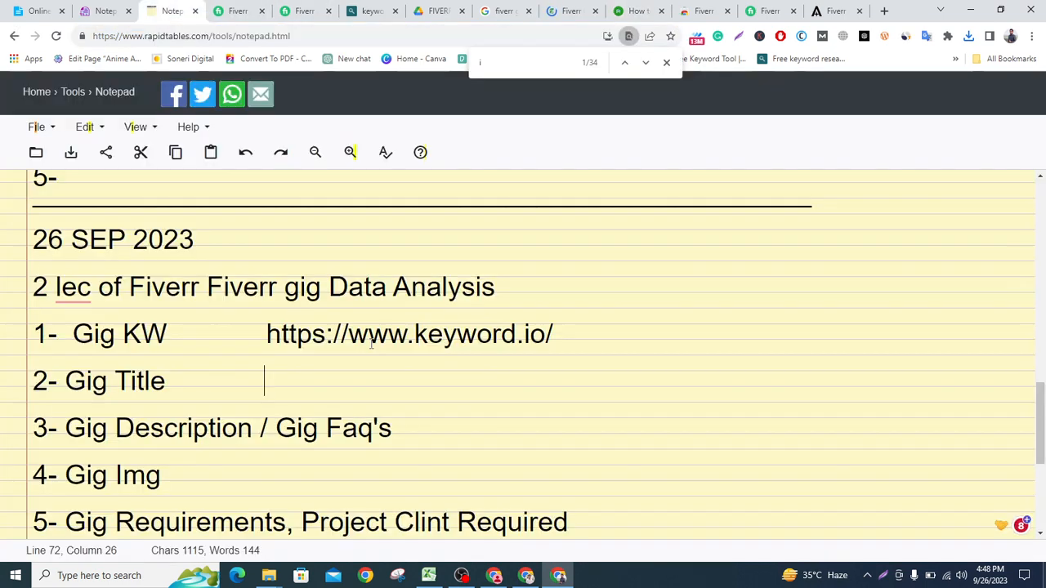
pyautogui.hotkey('ctrl', 'v')
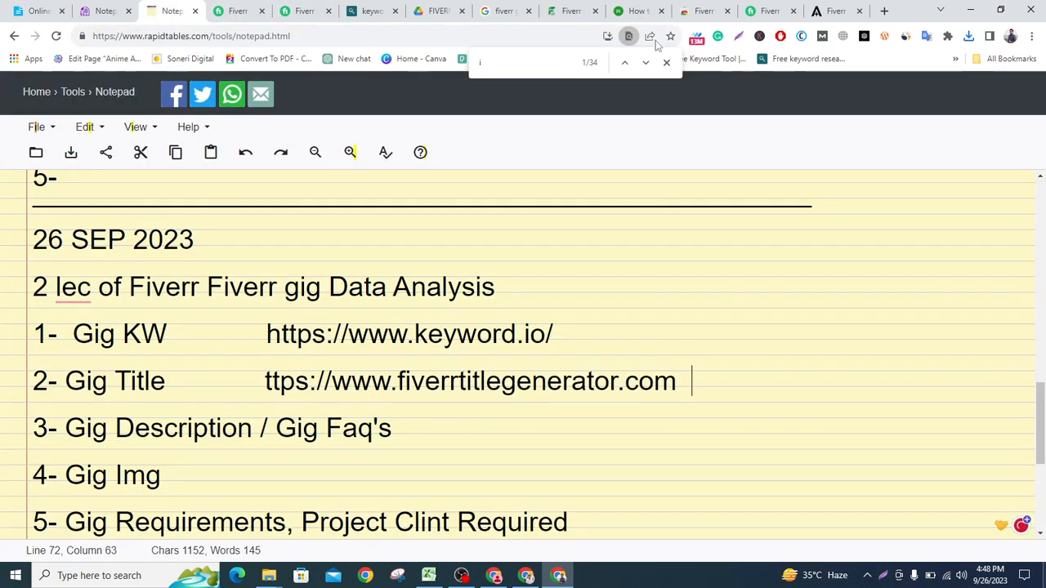
# Copy the full address of the Fiverrlytics gig title generator page and return to the notepad notes
pyautogui.click(641, 12)
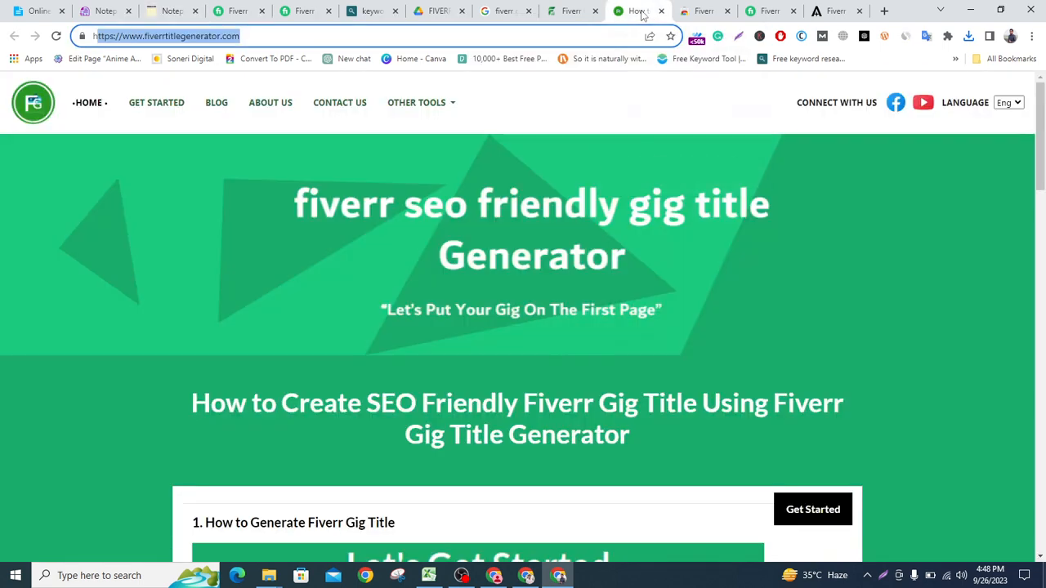
pyautogui.click(584, 11)
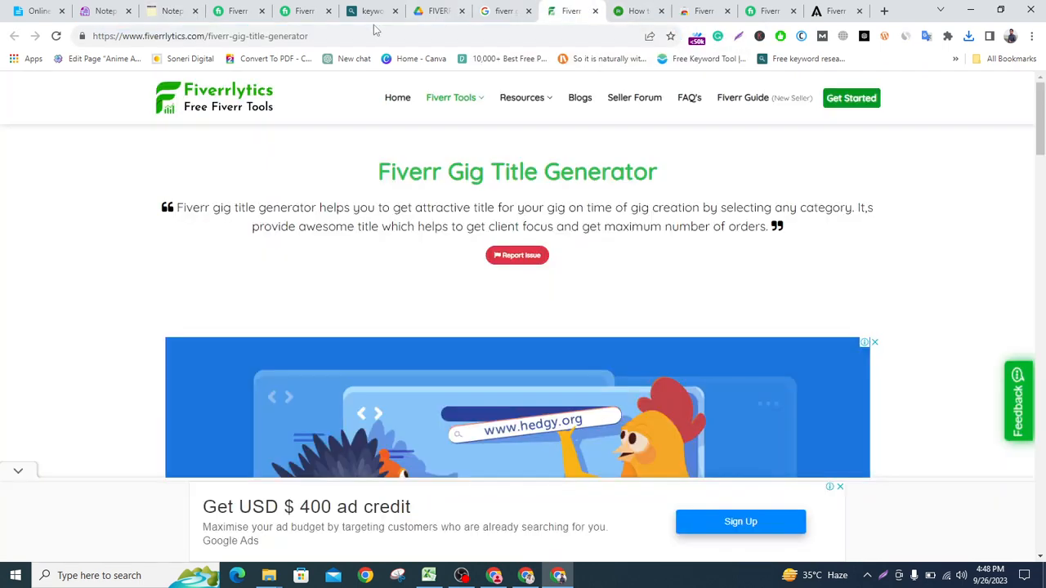
pyautogui.click(321, 38)
pyautogui.hotkey('ctrl', 'c')
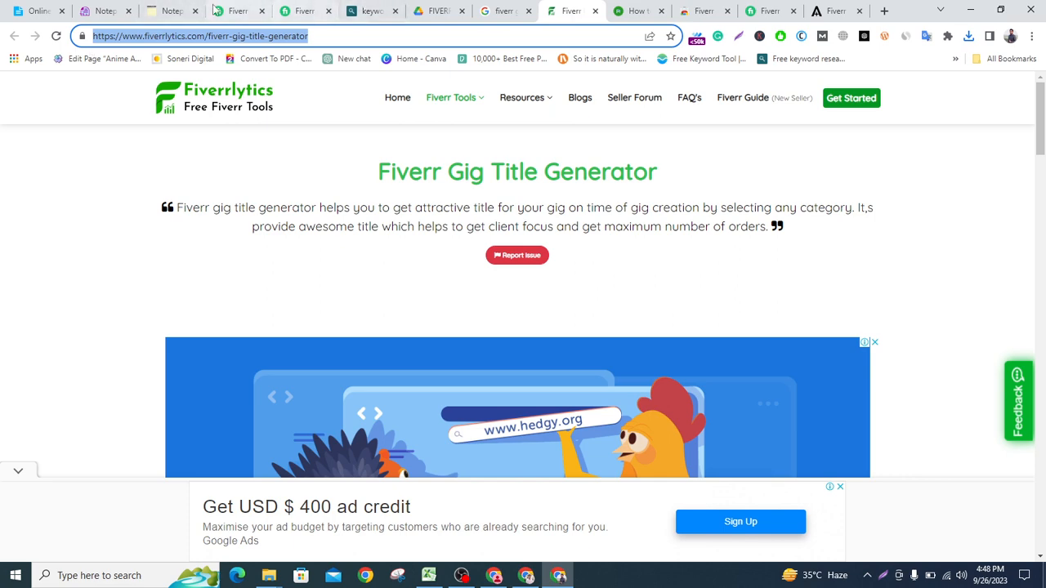
pyautogui.click(179, 11)
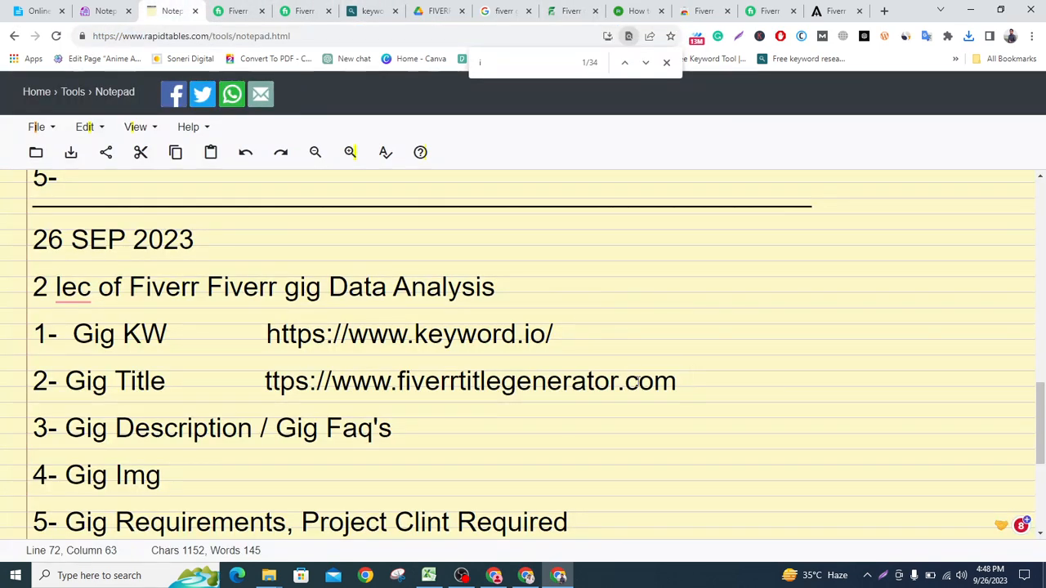
# Insert an empty line under the Gig Title entry and add the missing "h" at the start of its link
pyautogui.hotkey('ctrl', 'v')
pyautogui.hotkey('ctrl', 'z')
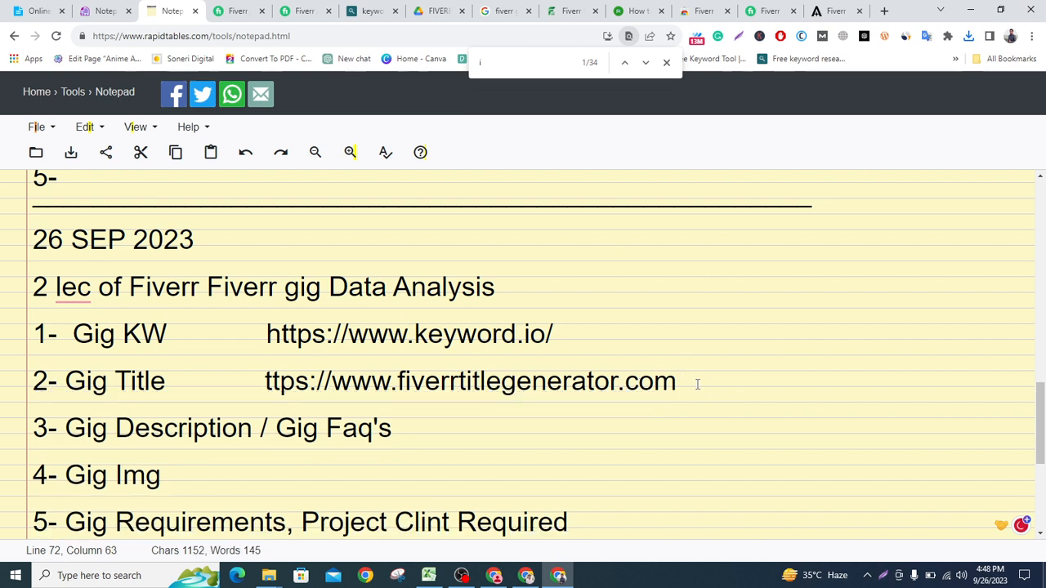
pyautogui.press('Return')
pyautogui.press('Return')
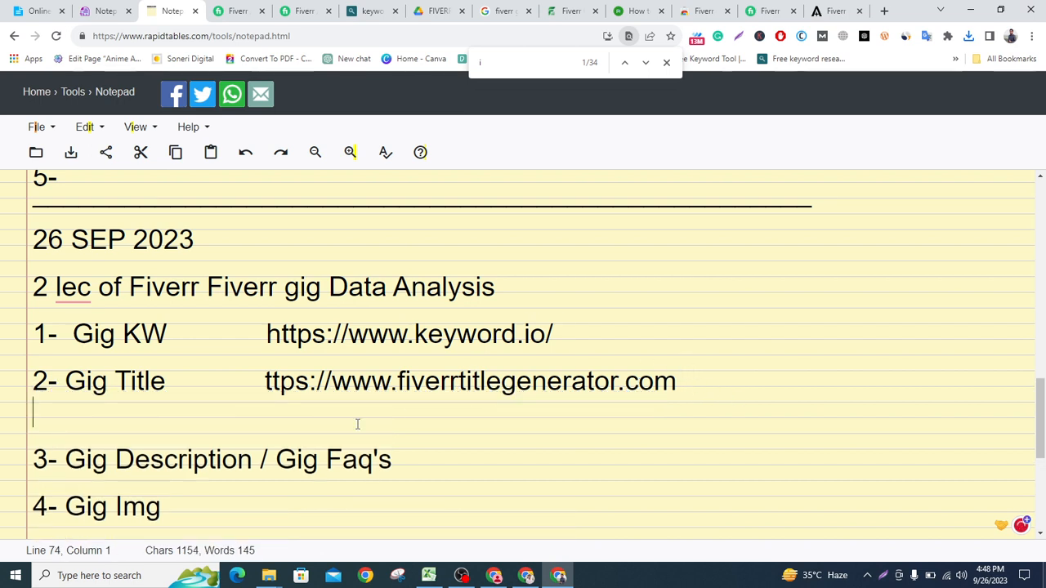
pyautogui.click(265, 381)
pyautogui.write('h')
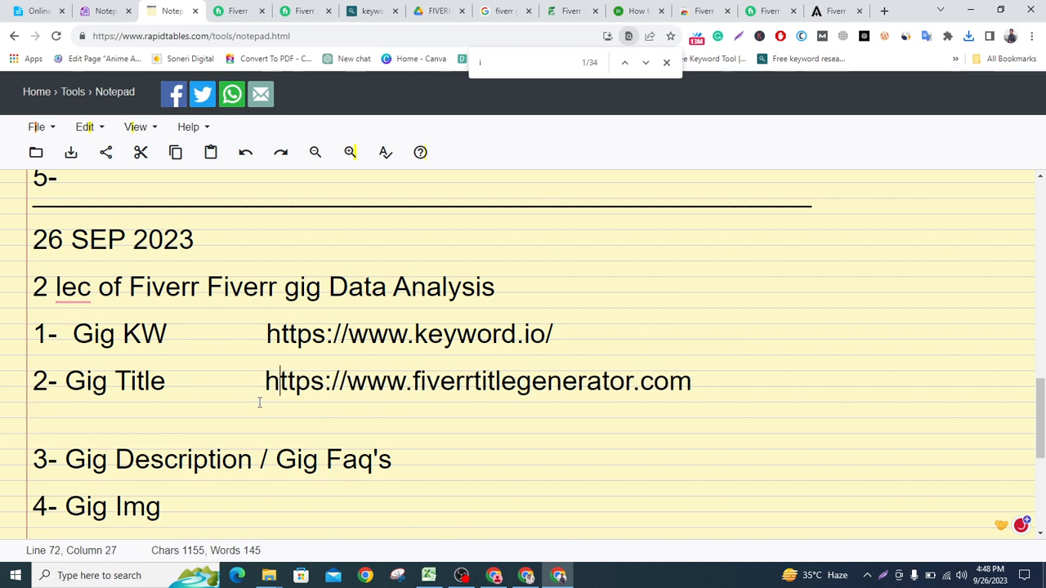
pyautogui.click(252, 409)
pyautogui.press('BackSpace')
pyautogui.hotkey('ctrl', 'v')
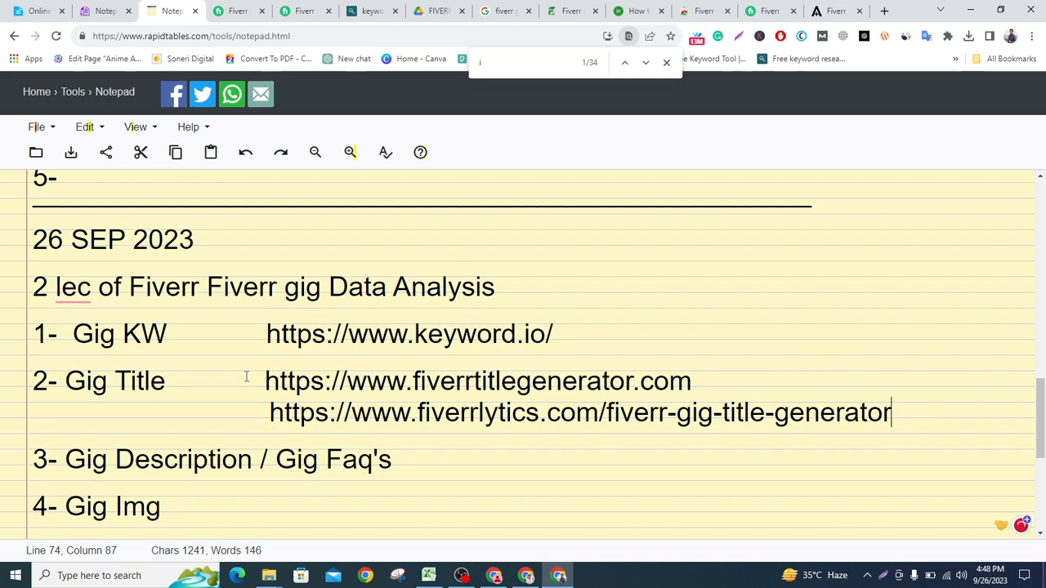
pyautogui.scroll(-3, 648, 429)
pyautogui.scroll(3, 644, 435)
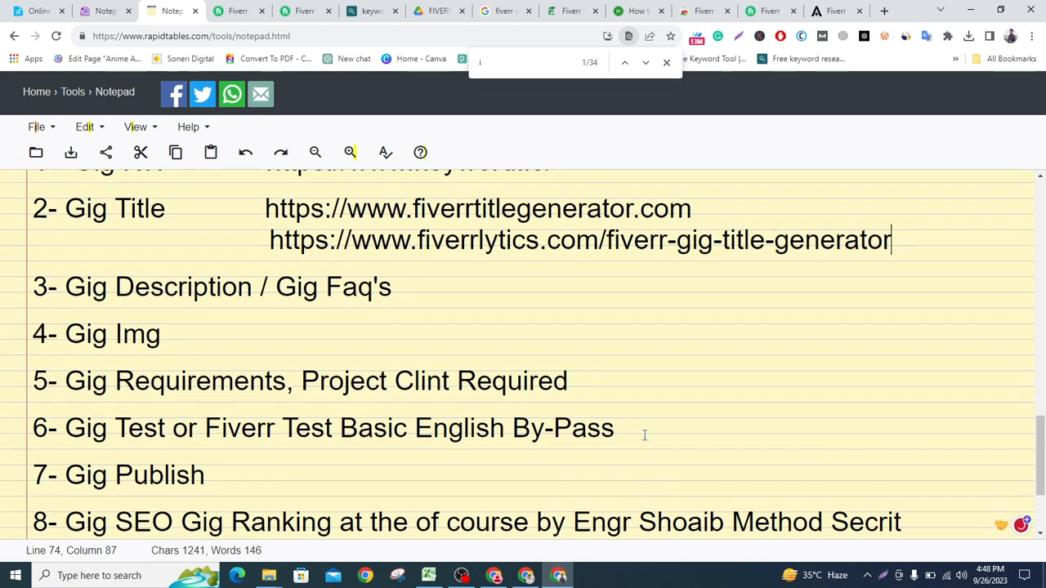
# Review the gig titles in the Fiverr search results for "website seo expert", then return to the Fiverrlytics page
pyautogui.click(568, 13)
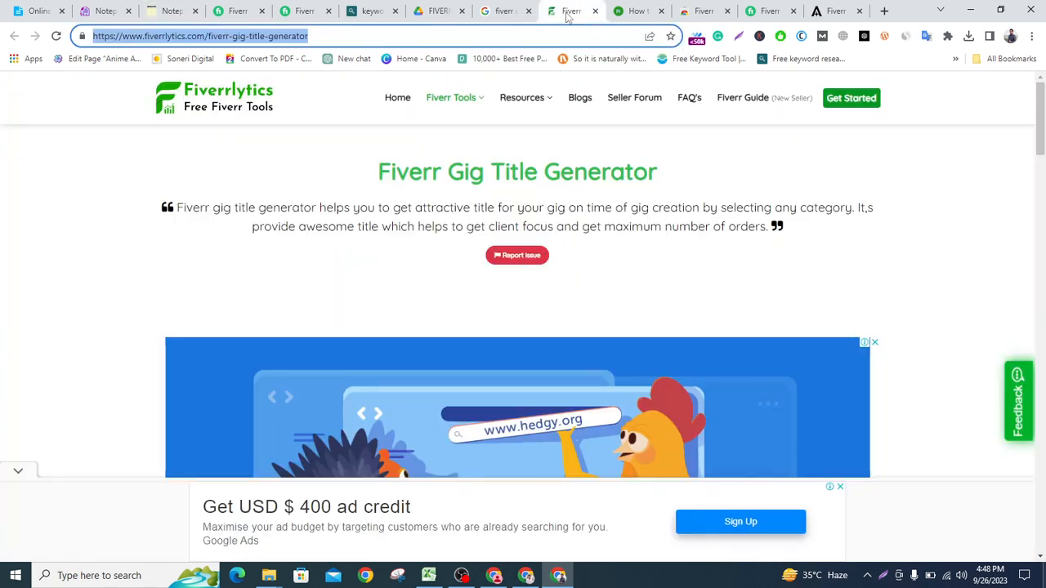
pyautogui.click(238, 12)
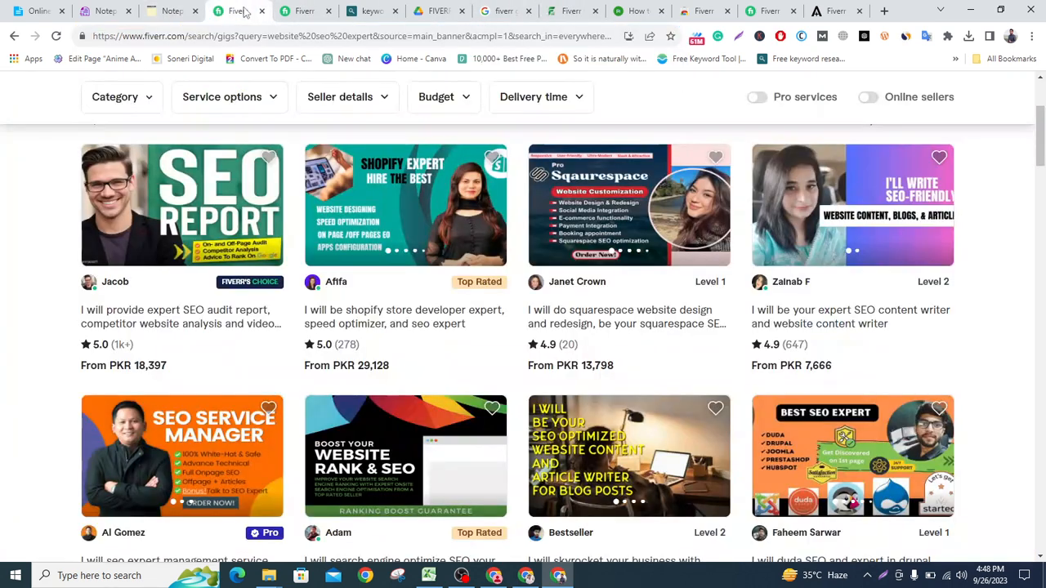
pyautogui.click(571, 12)
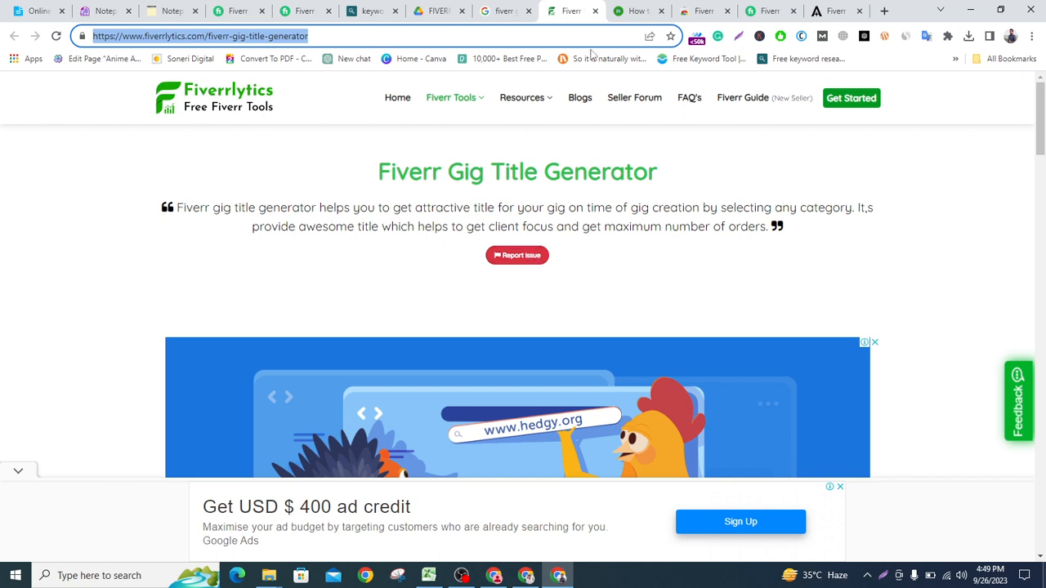
# Open the Get Started page on fiverrtitlegenerator.com and dismiss the mailing list pop-up
pyautogui.click(633, 11)
pyautogui.scroll(-3, 439, 277)
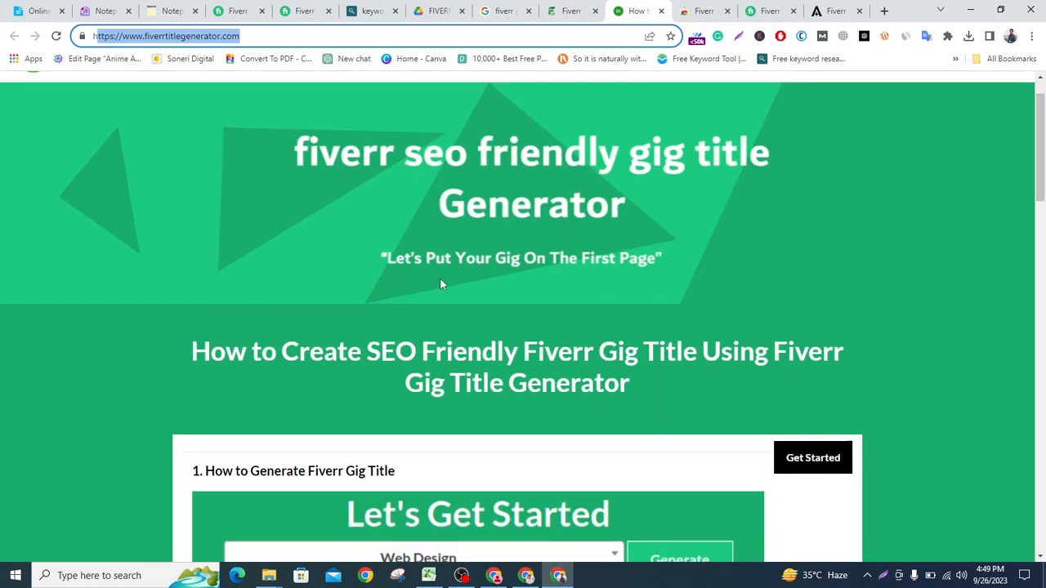
pyautogui.click(813, 317)
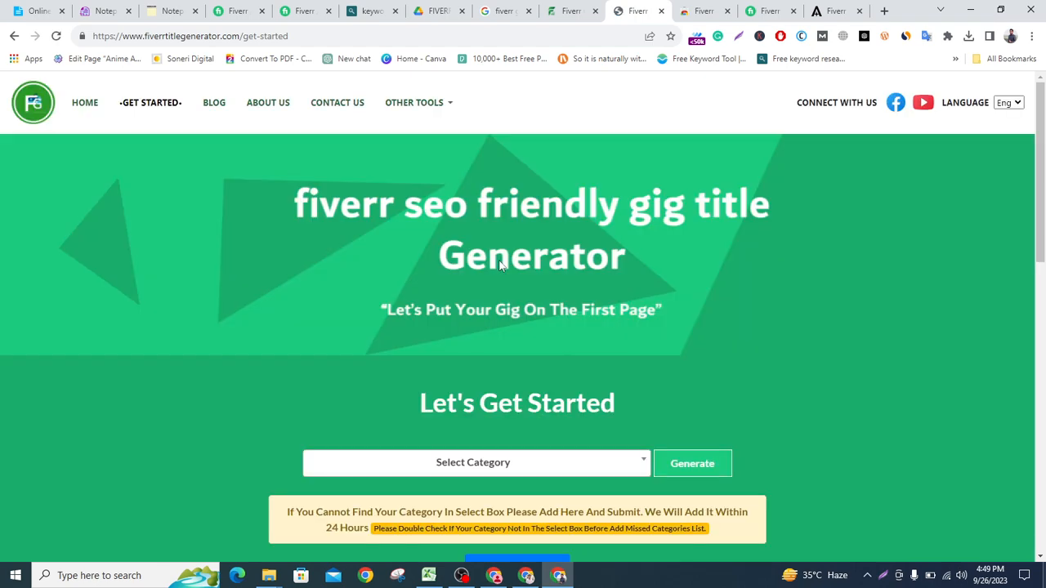
pyautogui.scroll(-2, 573, 233)
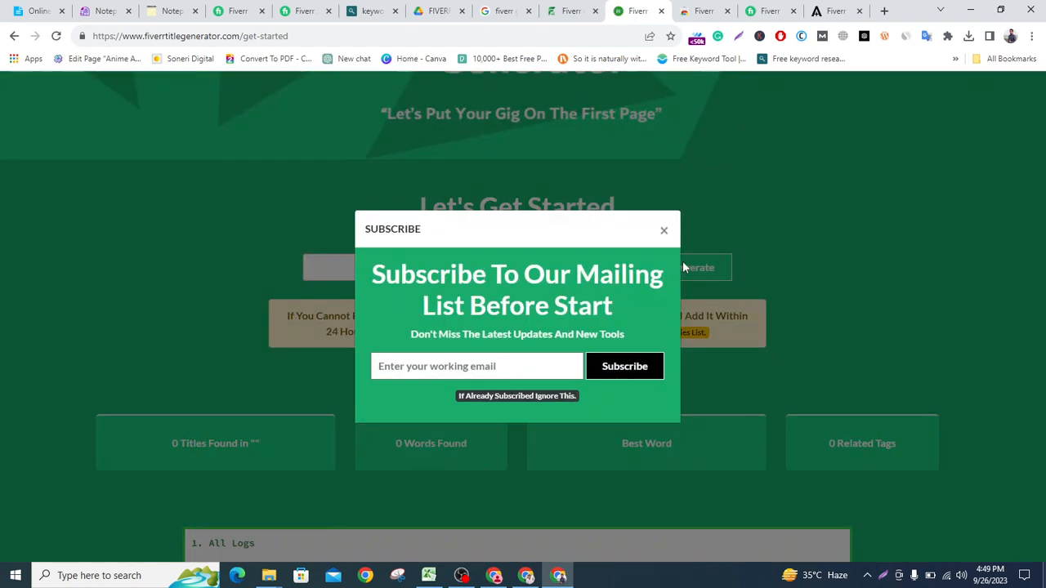
pyautogui.click(663, 230)
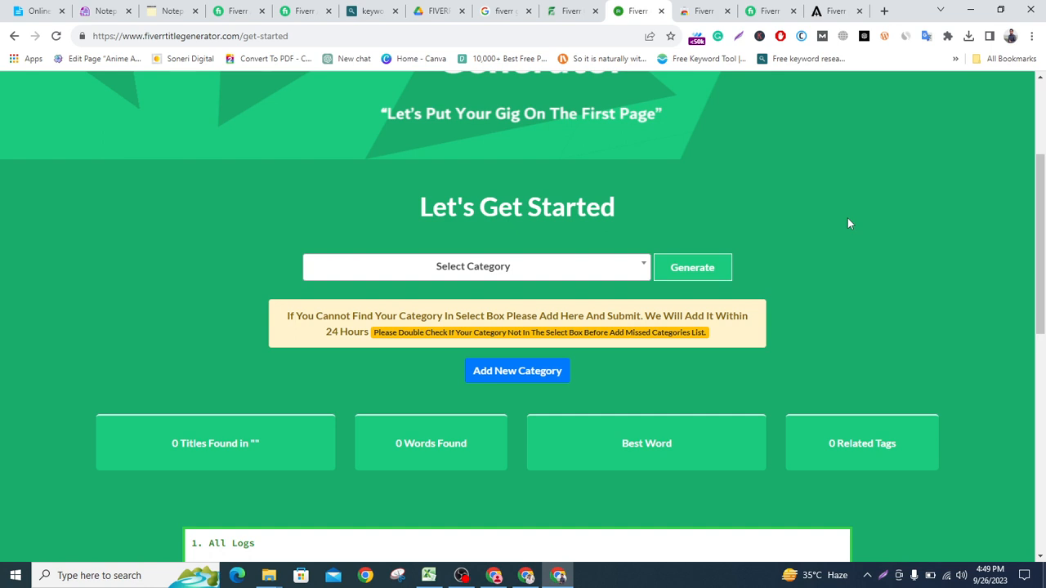
# Choose SEO as the category in the Fiverrlytics gig title generator by searching the category list for "seo"
pyautogui.click(568, 10)
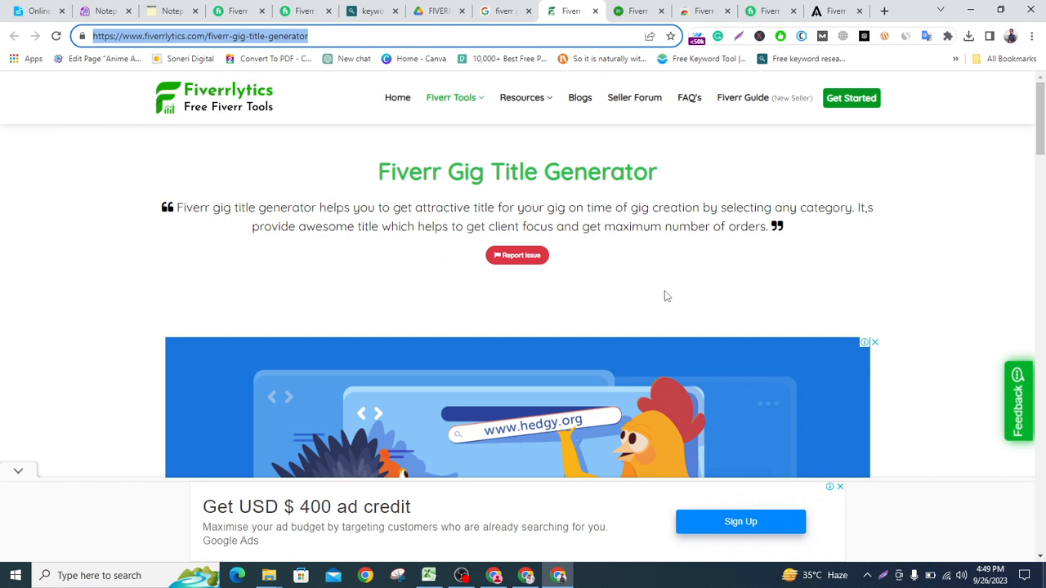
pyautogui.scroll(-3, 669, 296)
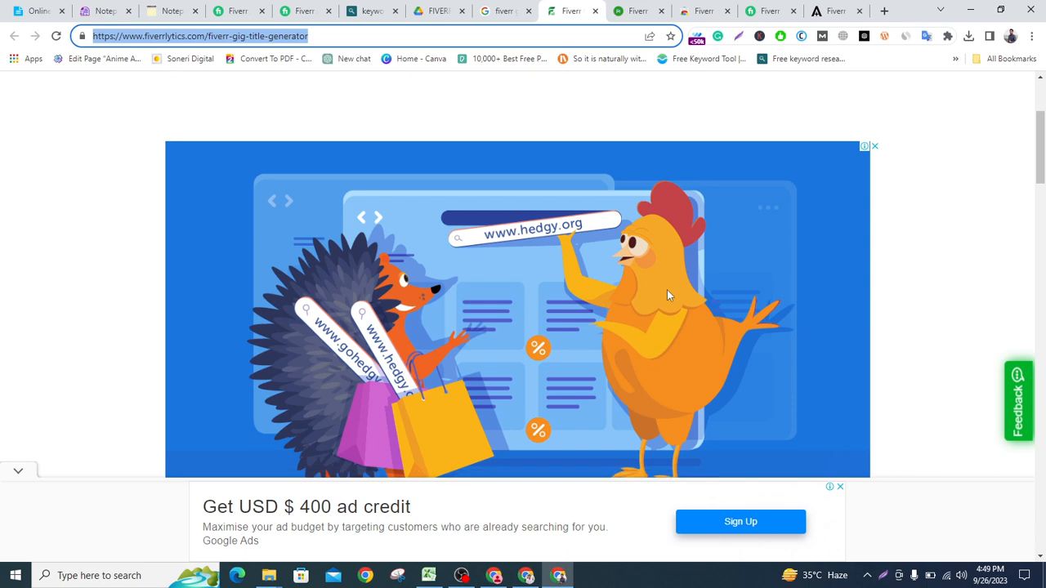
pyautogui.scroll(-3, 669, 295)
pyautogui.scroll(-2, 667, 295)
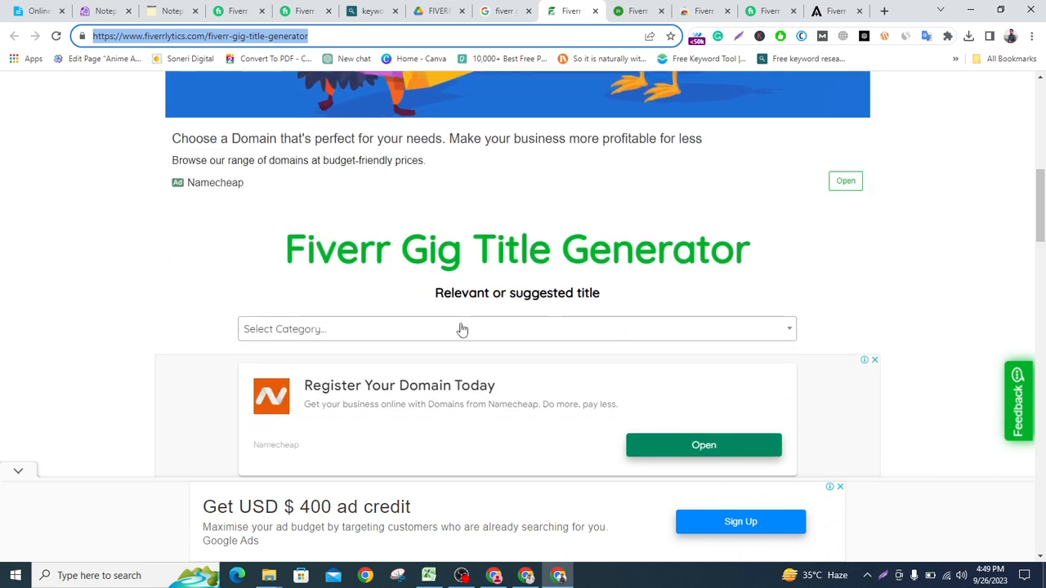
pyautogui.scroll(-2, 346, 262)
pyautogui.click(776, 201)
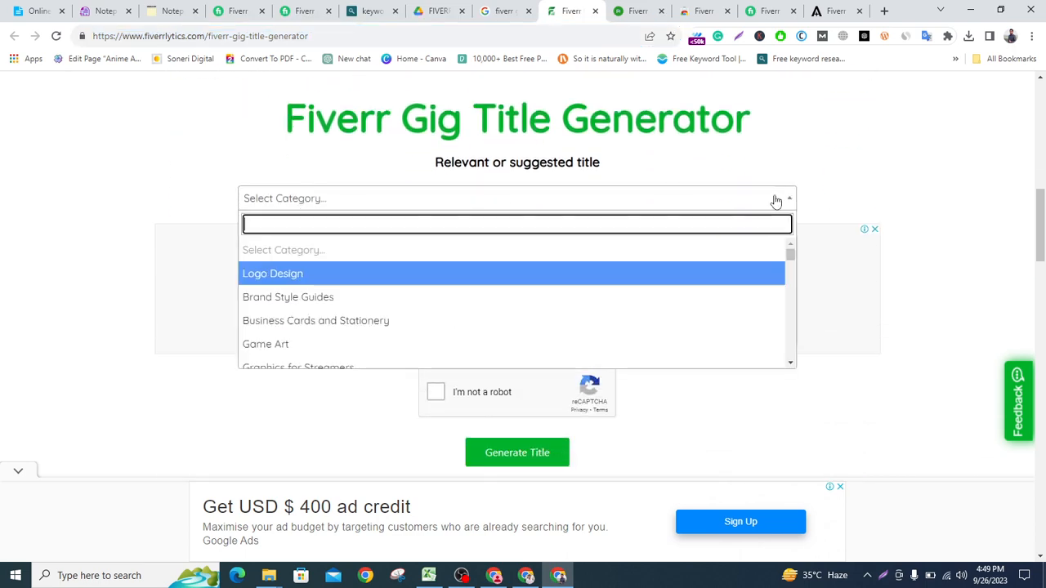
pyautogui.write('se')
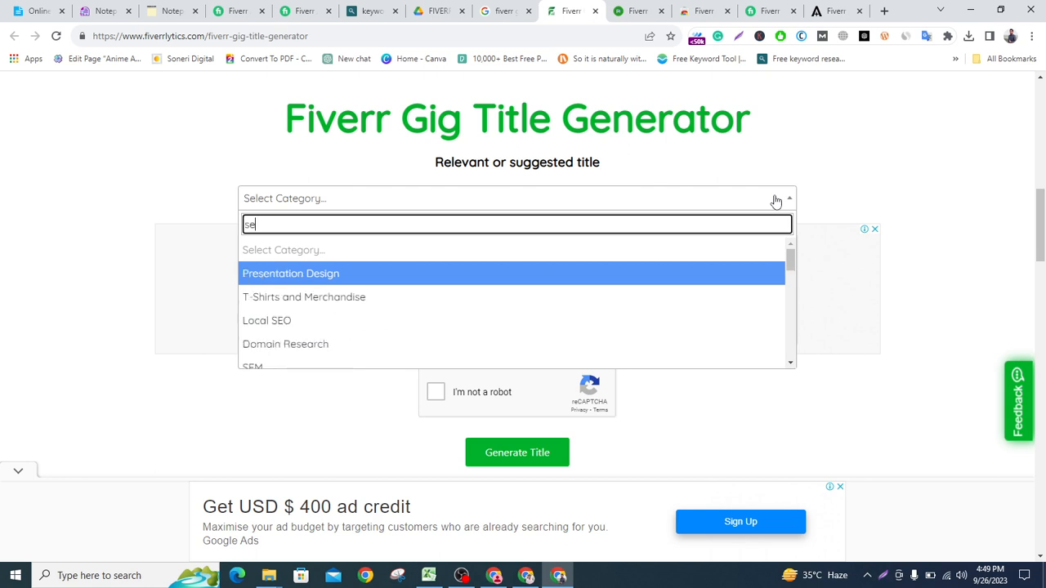
pyautogui.write('o')
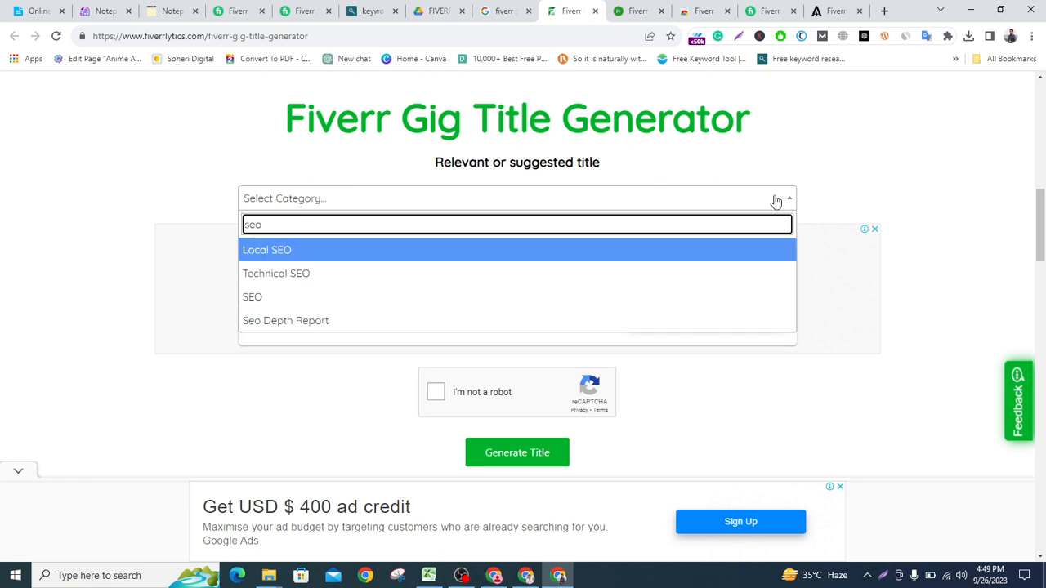
pyautogui.click(466, 299)
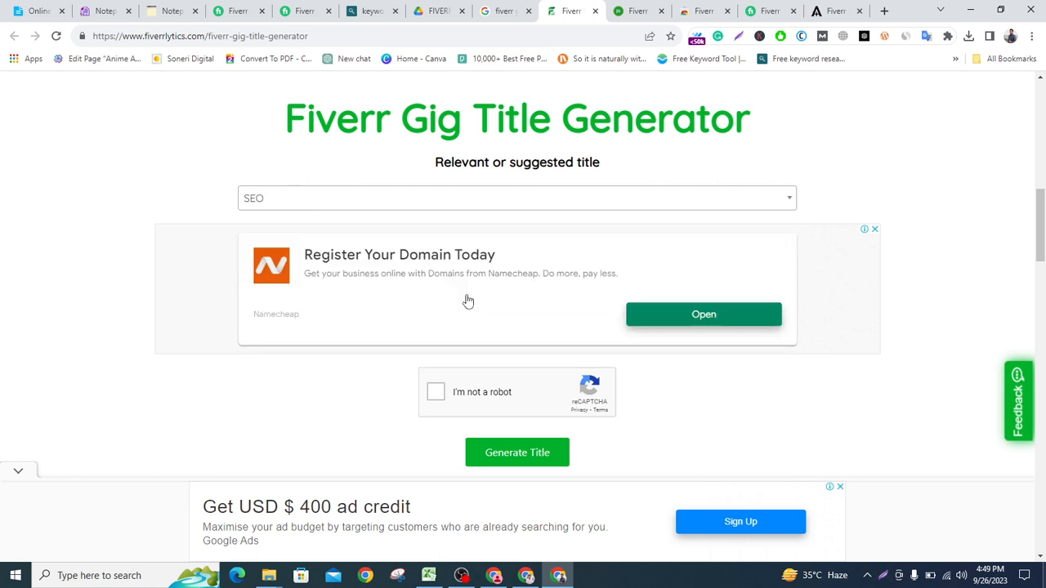
# Complete the robot check, generate gig titles for the SEO category and look through the Gig Titles list
pyautogui.scroll(-2, 527, 275)
pyautogui.click(433, 268)
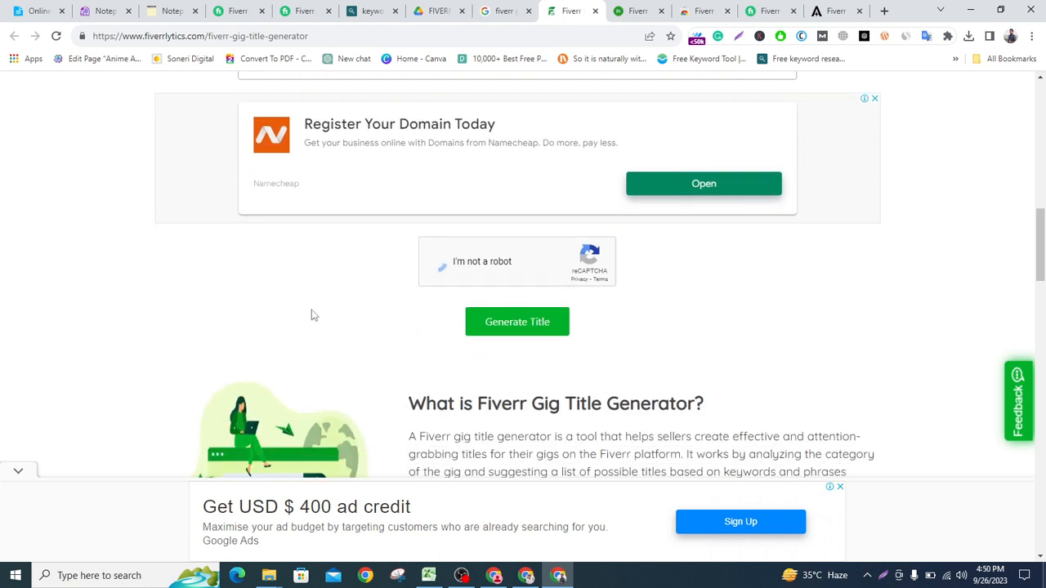
pyautogui.click(533, 326)
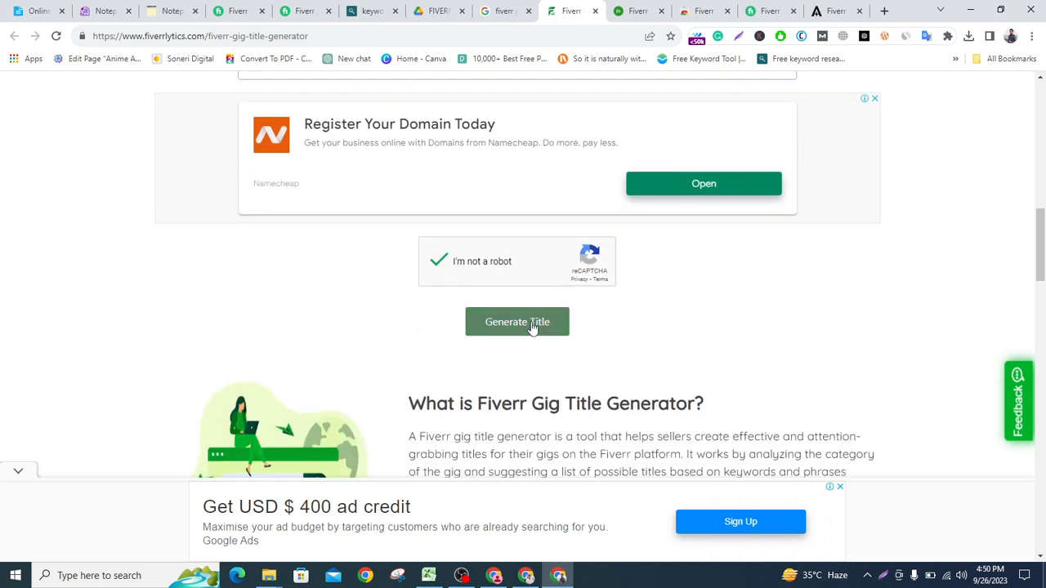
pyautogui.scroll(-4, 455, 289)
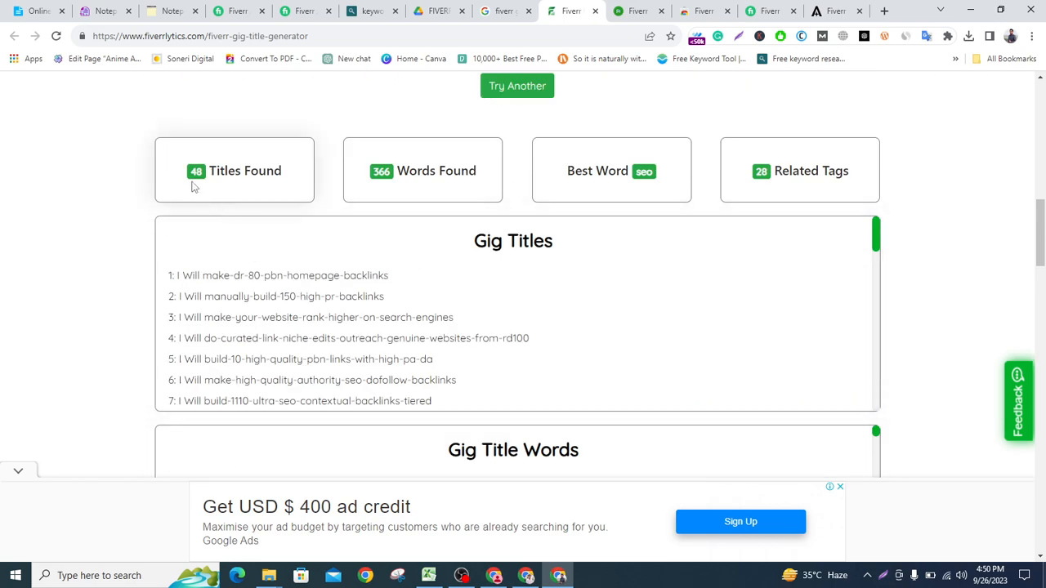
pyautogui.scroll(-6, 359, 302)
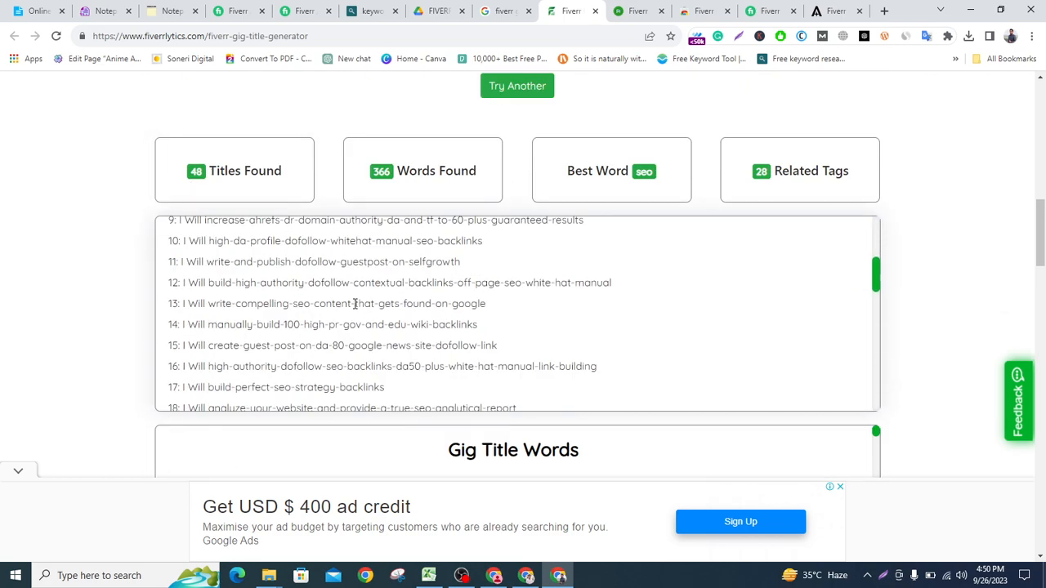
pyautogui.scroll(-6, 359, 319)
pyautogui.scroll(10, 357, 327)
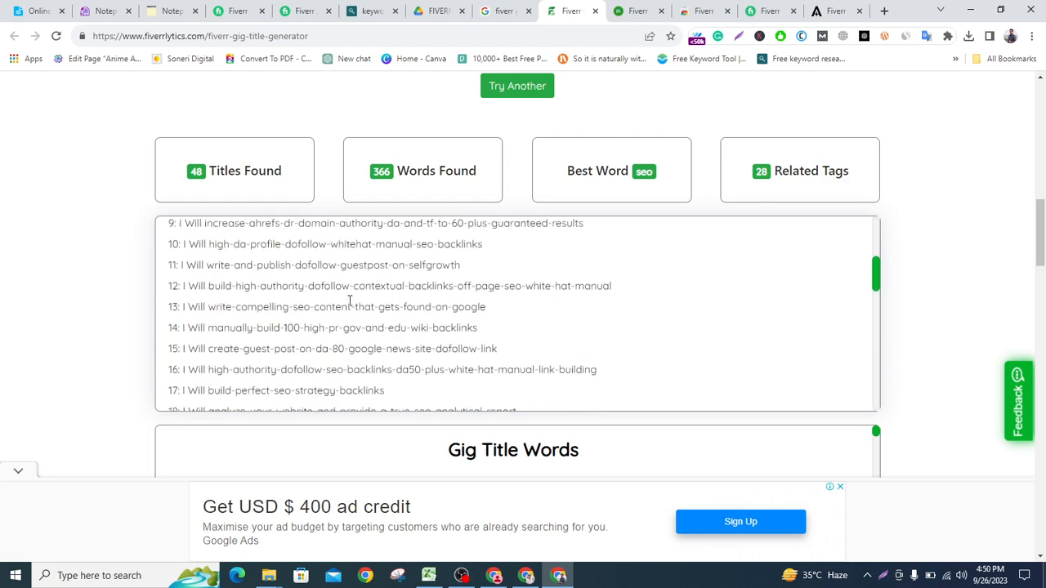
pyautogui.scroll(3, 350, 301)
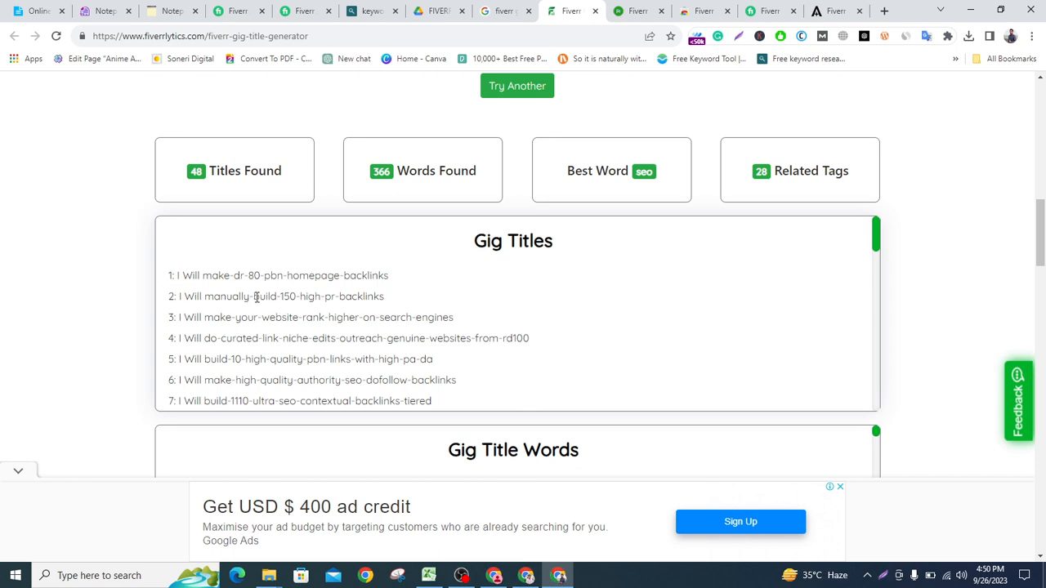
# Search for "allow copy" in a new tab, add the Simple Allow Copy extension to Chrome, and close the Fiverr Quick View survey tab
pyautogui.click(885, 11)
pyautogui.write('a')
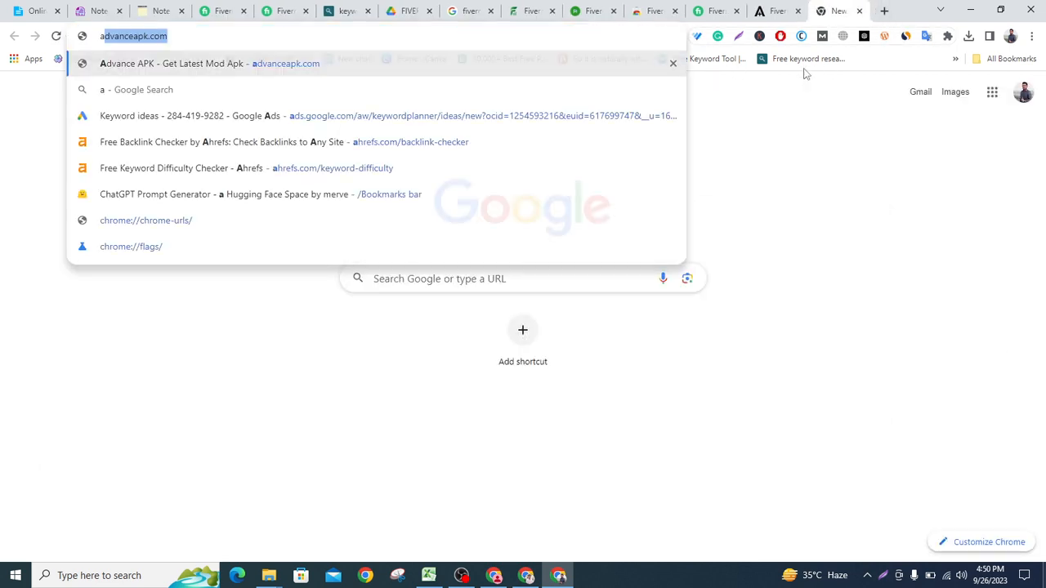
pyautogui.write('llow copy')
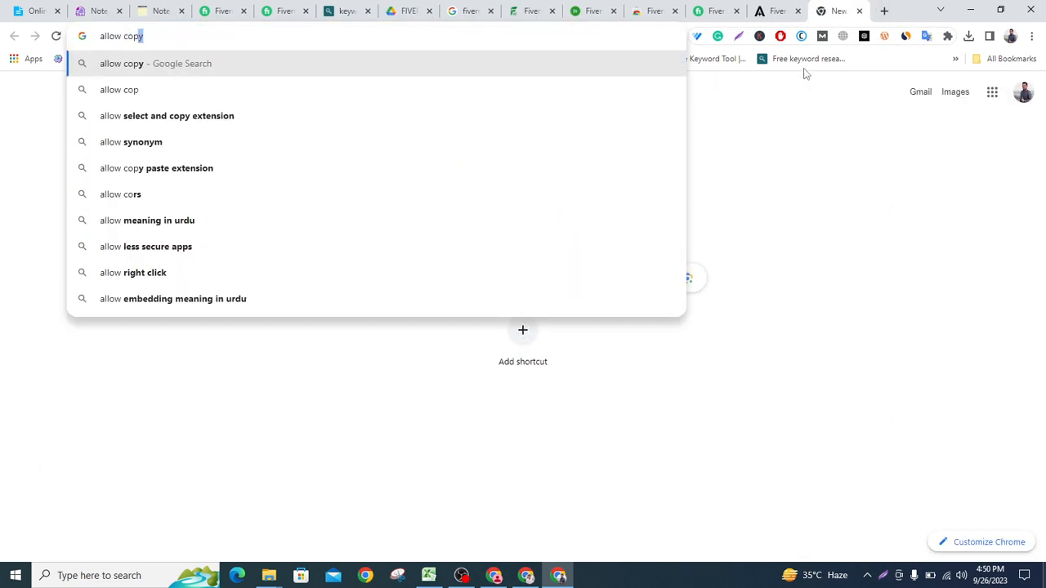
pyautogui.press('Return')
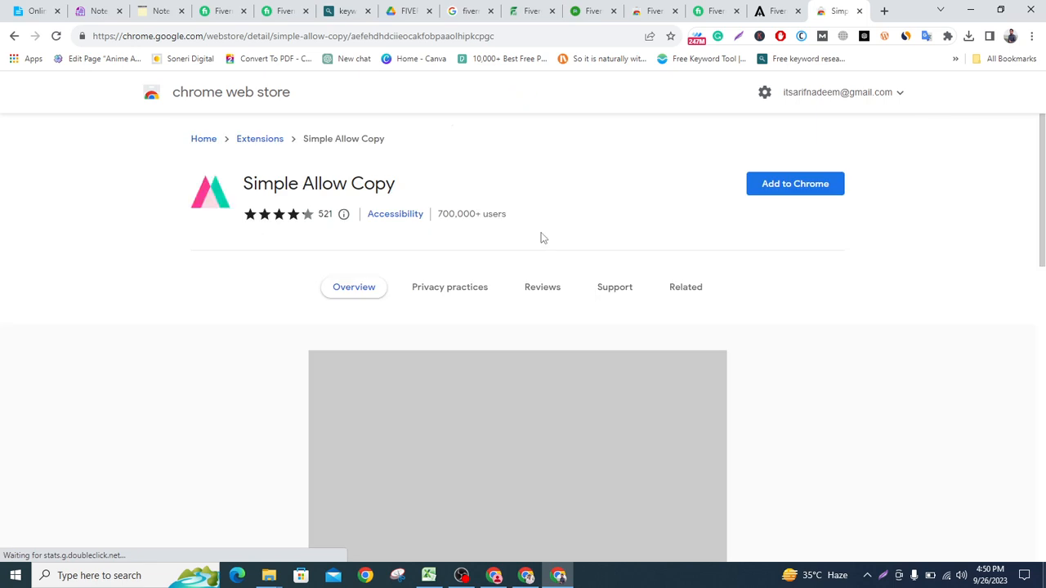
pyautogui.click(785, 185)
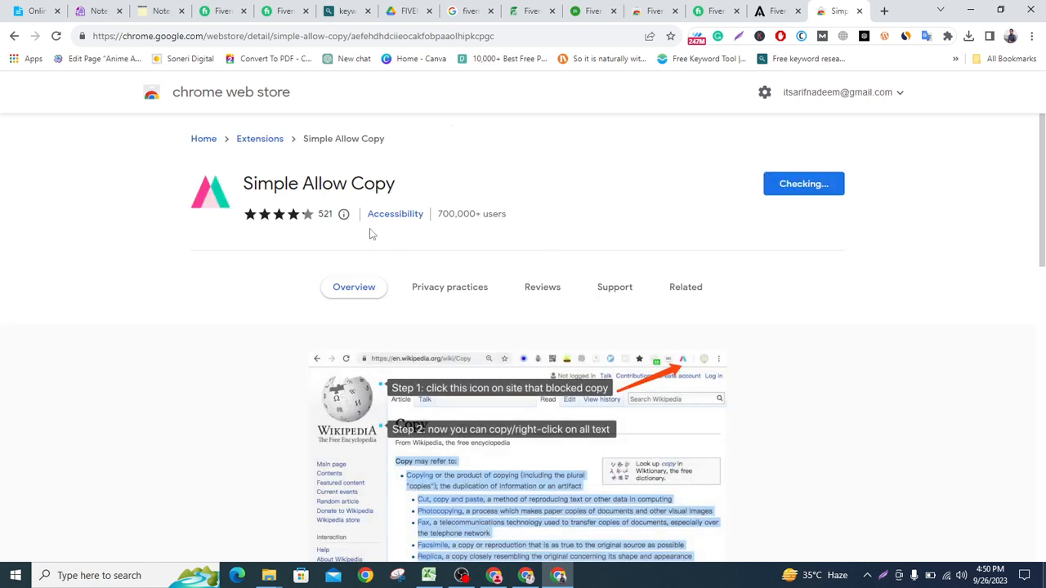
pyautogui.click(538, 148)
pyautogui.click(775, 11)
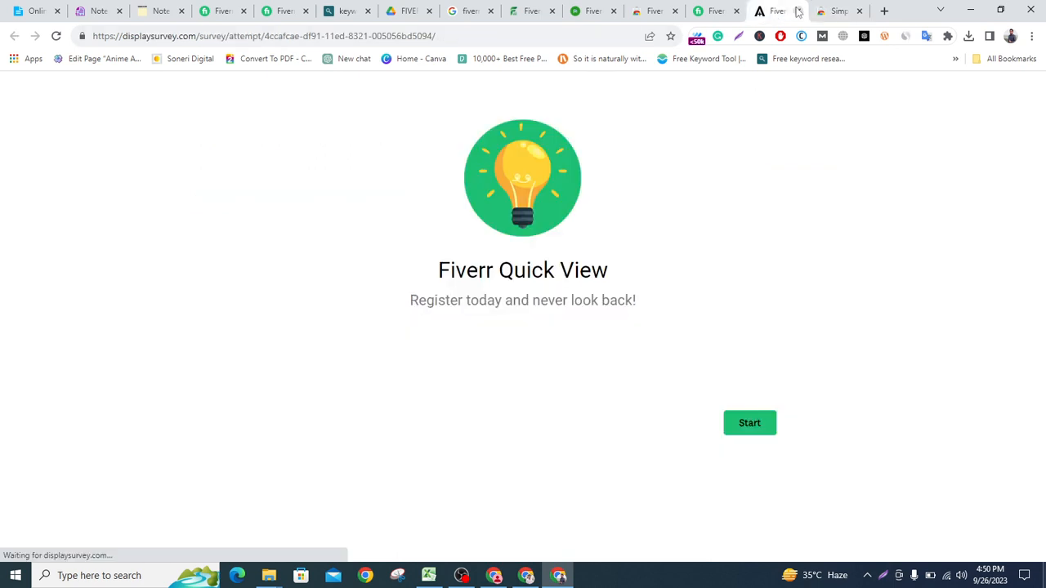
pyautogui.click(797, 11)
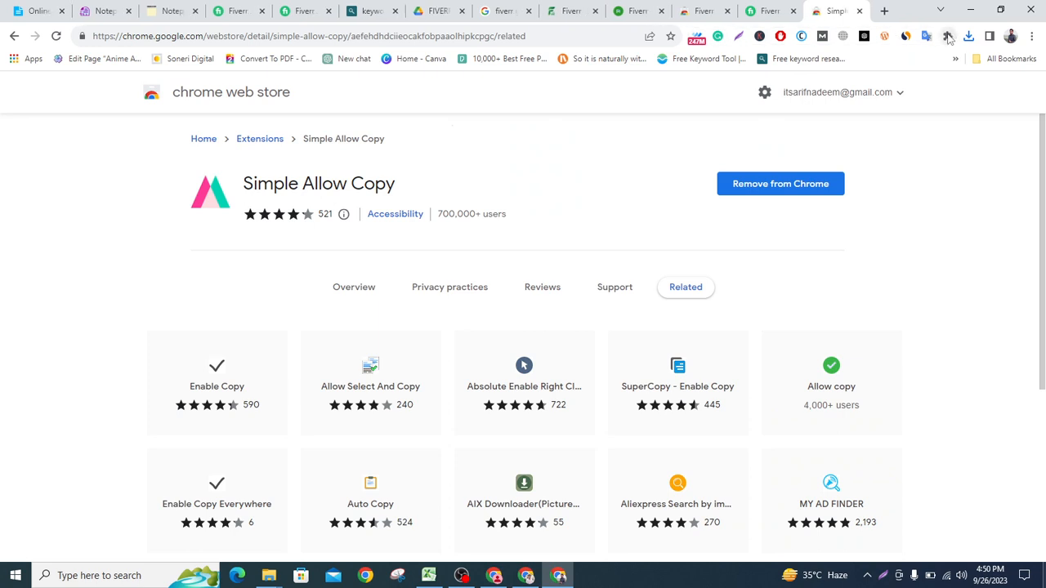
# Pin the Simple Allow Copy extension to the browser toolbar
pyautogui.click(947, 37)
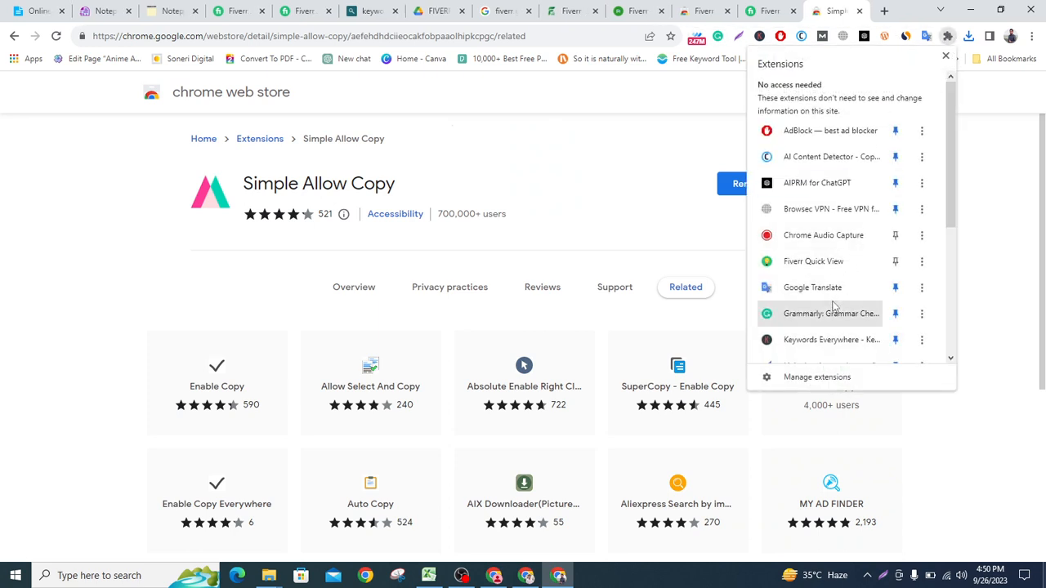
pyautogui.scroll(-3, 830, 311)
pyautogui.scroll(-3, 830, 313)
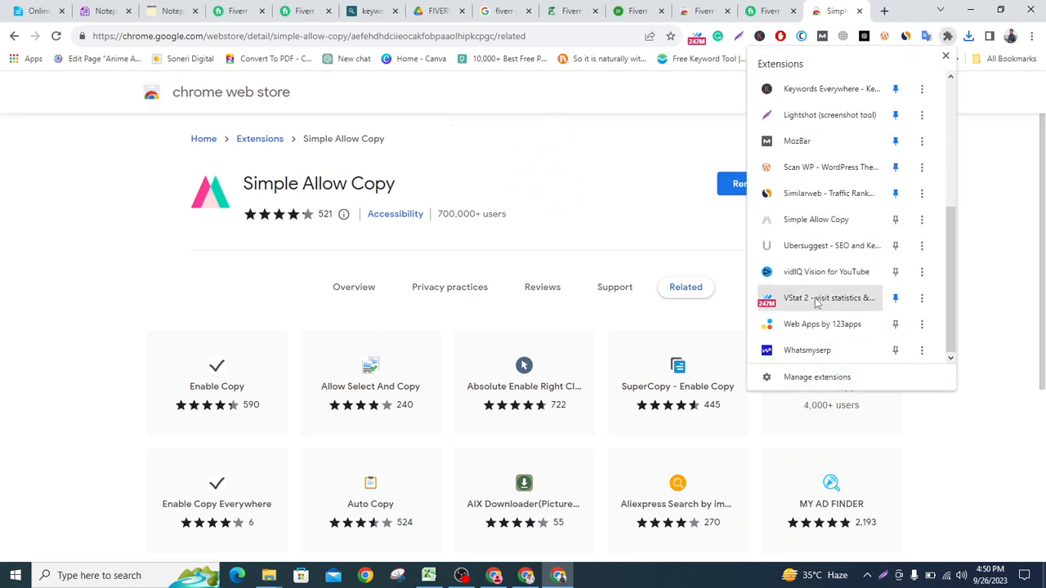
pyautogui.scroll(2, 815, 299)
pyautogui.click(894, 297)
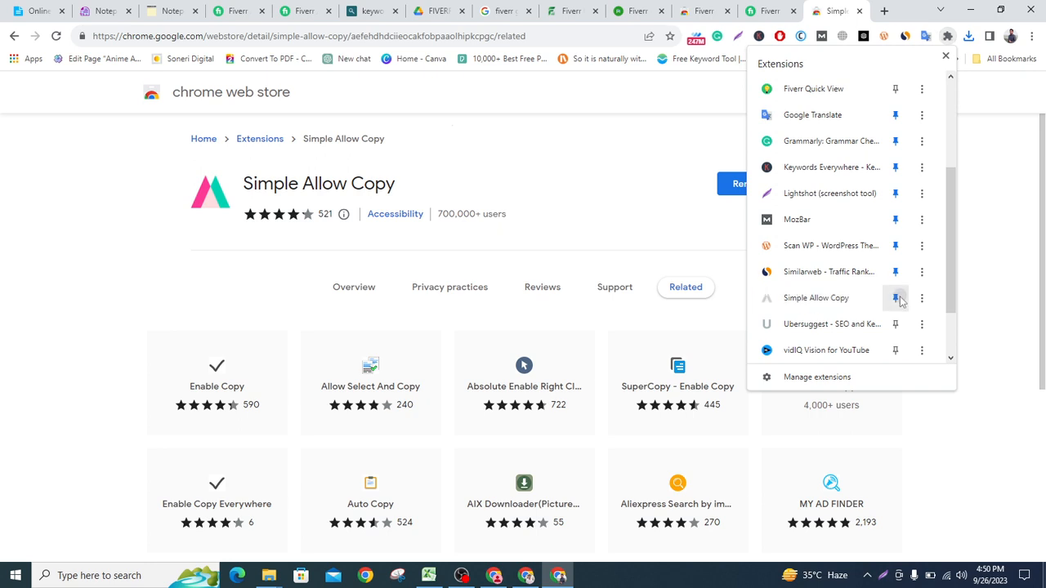
pyautogui.click(1019, 250)
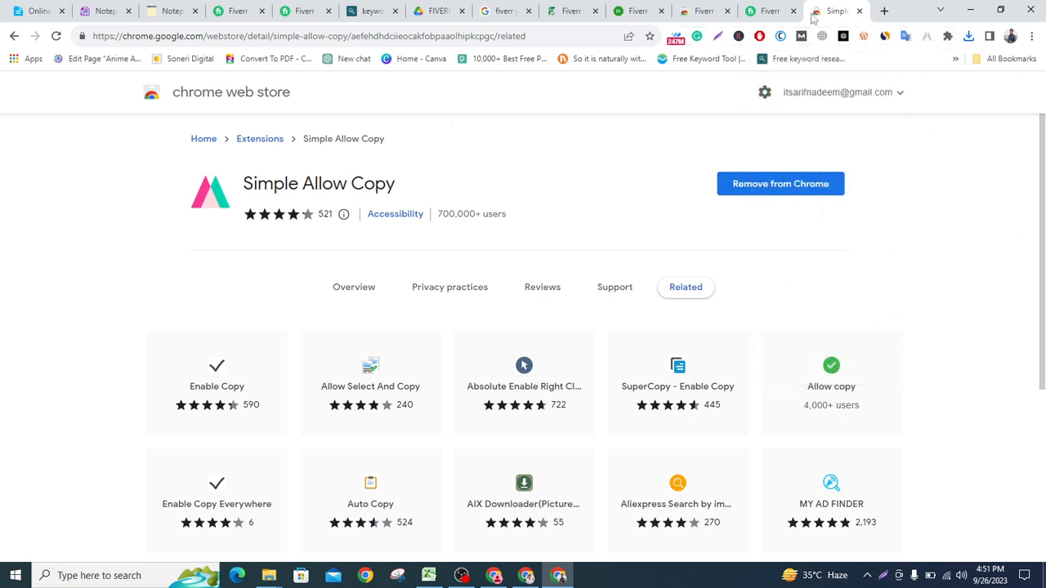
# Open Simple Allow Copy's web store page from the Fiverrlytics title generator, then return to the generated gig titles
pyautogui.click(760, 12)
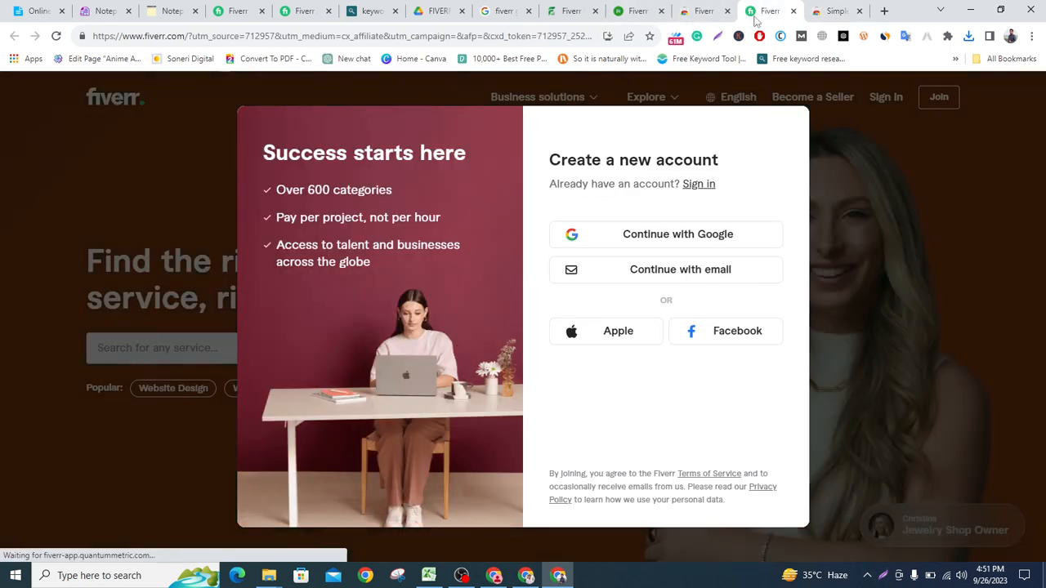
pyautogui.click(572, 11)
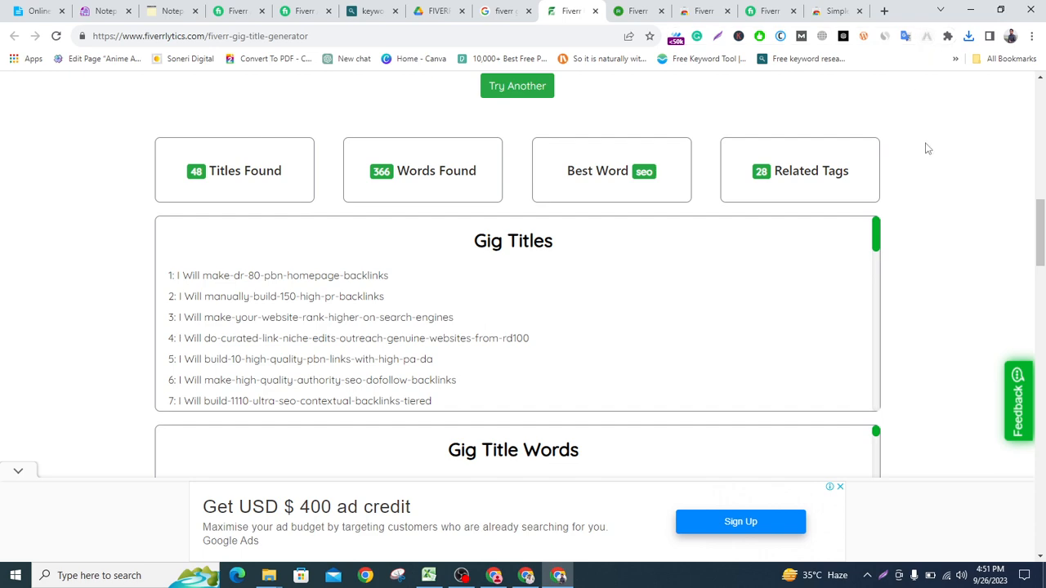
pyautogui.scroll(4, 925, 147)
pyautogui.rightClick(926, 41)
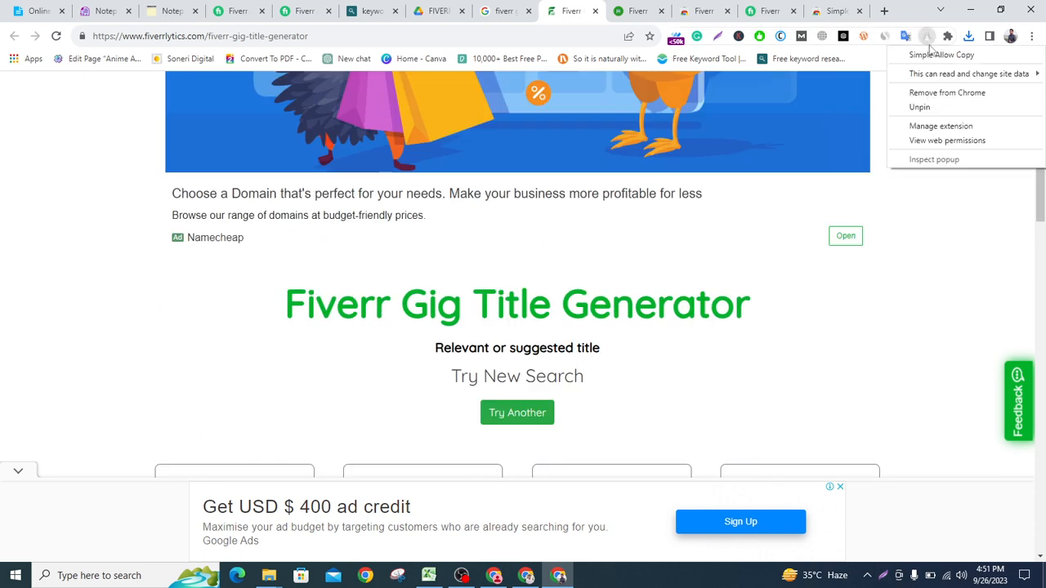
pyautogui.click(929, 54)
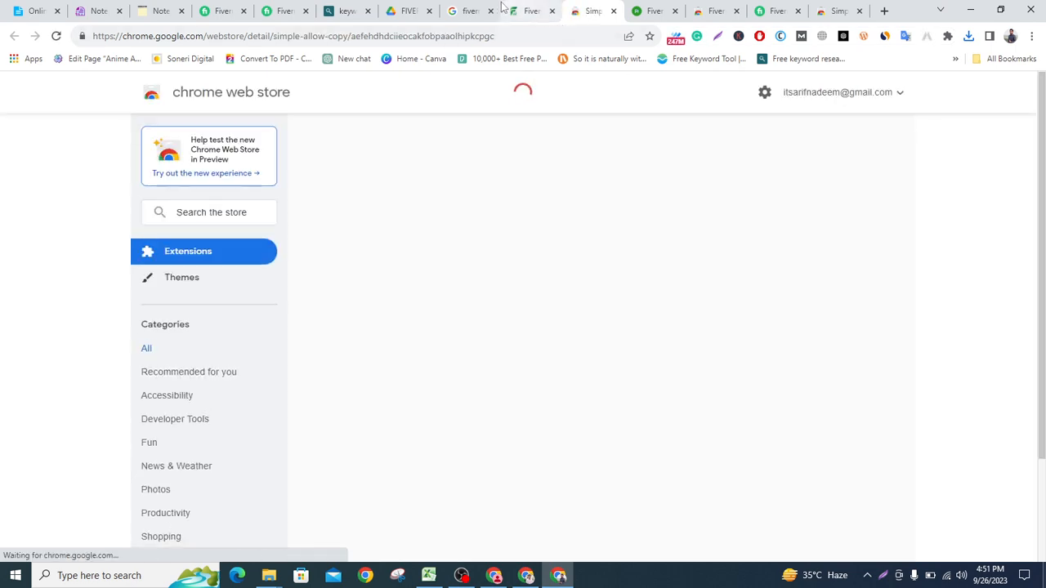
pyautogui.click(528, 10)
pyautogui.scroll(-5, 488, 150)
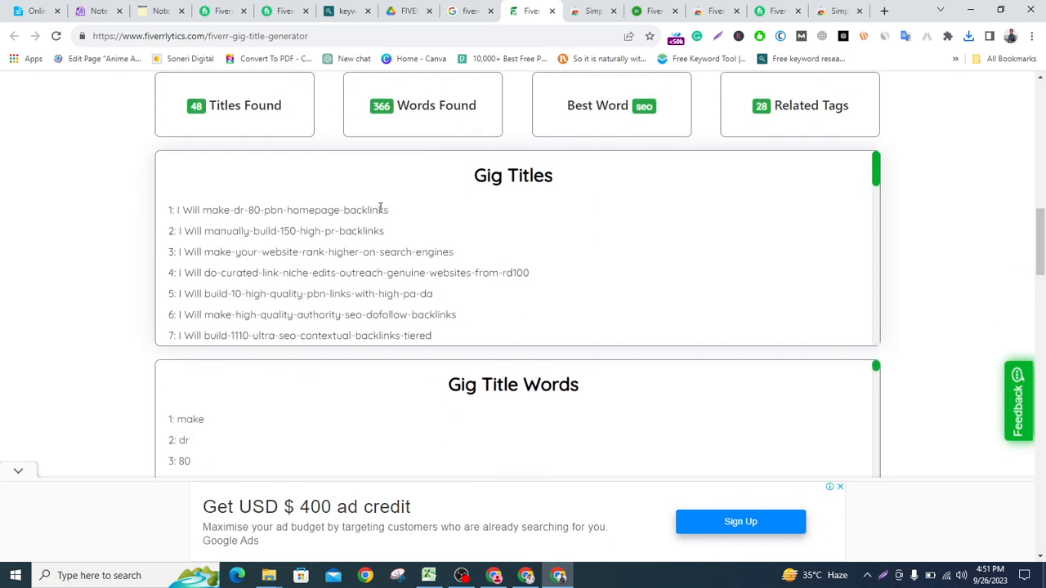
# Set Simple Allow Copy's site access to fiverrlytics.com only and reload the gig title generator page
pyautogui.rightClick(928, 41)
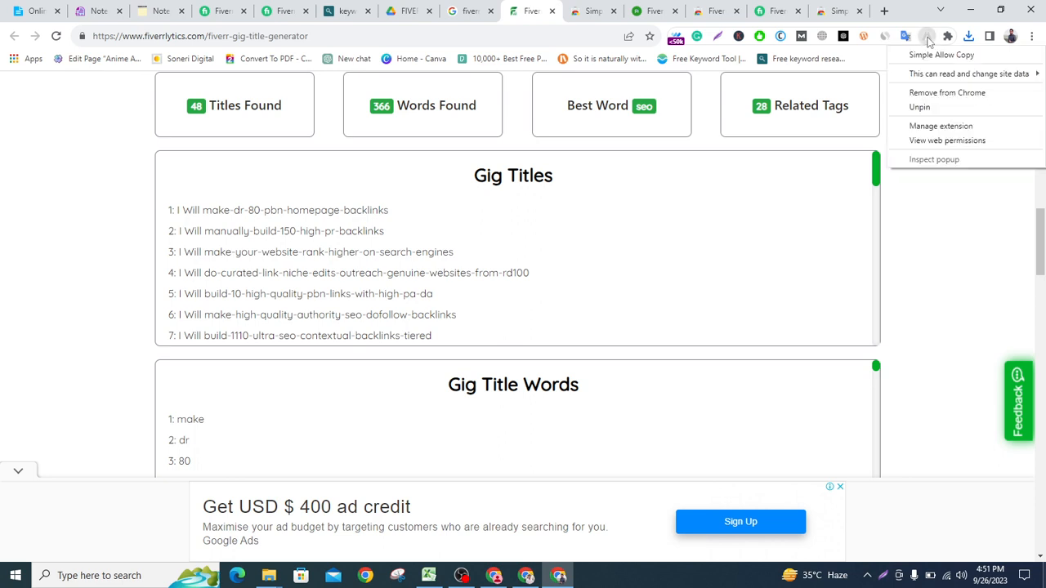
pyautogui.moveTo(941, 74)
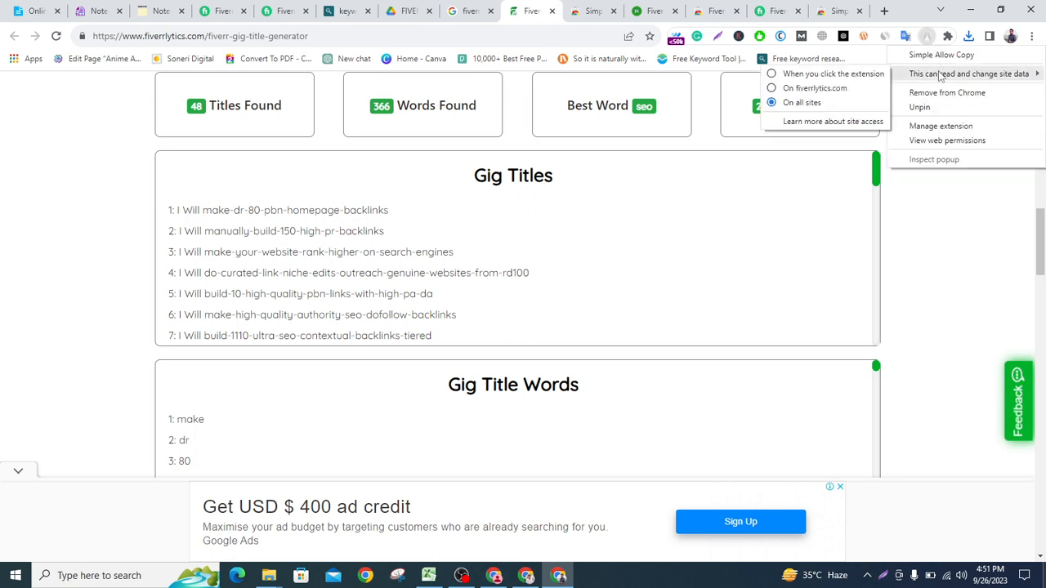
pyautogui.click(846, 91)
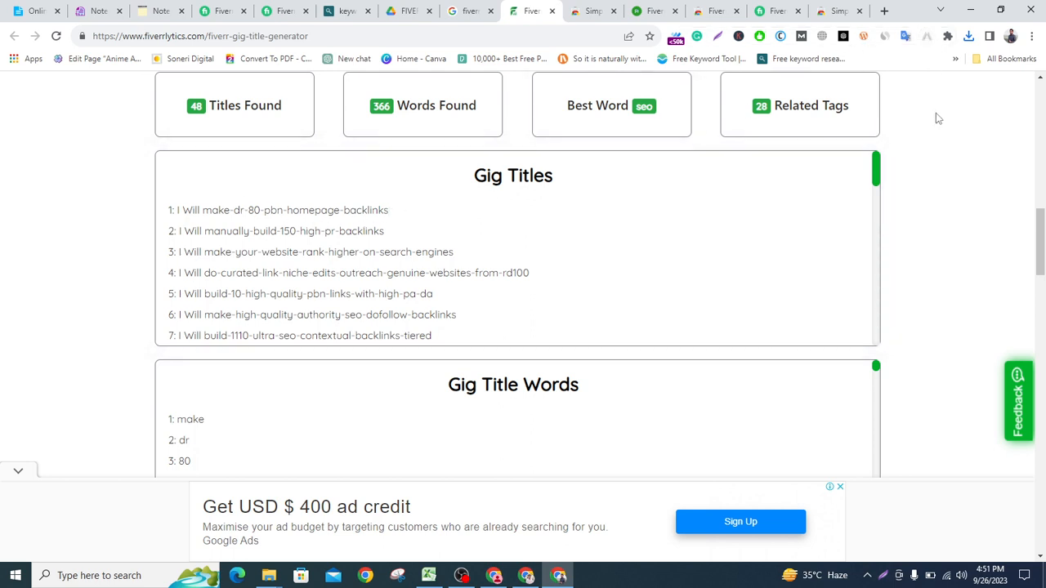
pyautogui.click(55, 36)
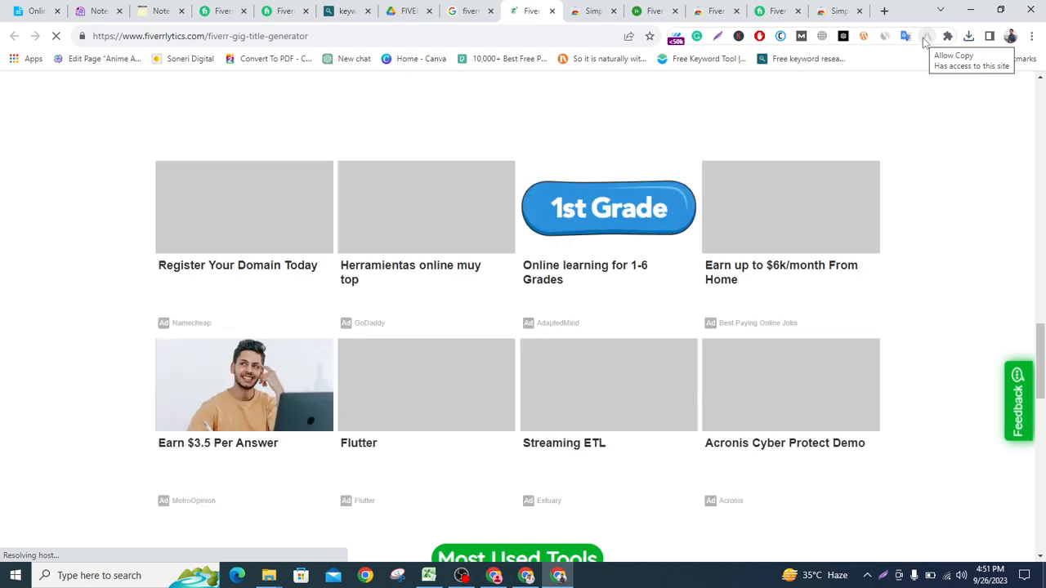
# Choose the SEO category by searching for "seo", complete the robot check and generate the gig titles again
pyautogui.scroll(-3, 310, 199)
pyautogui.scroll(-7, 427, 234)
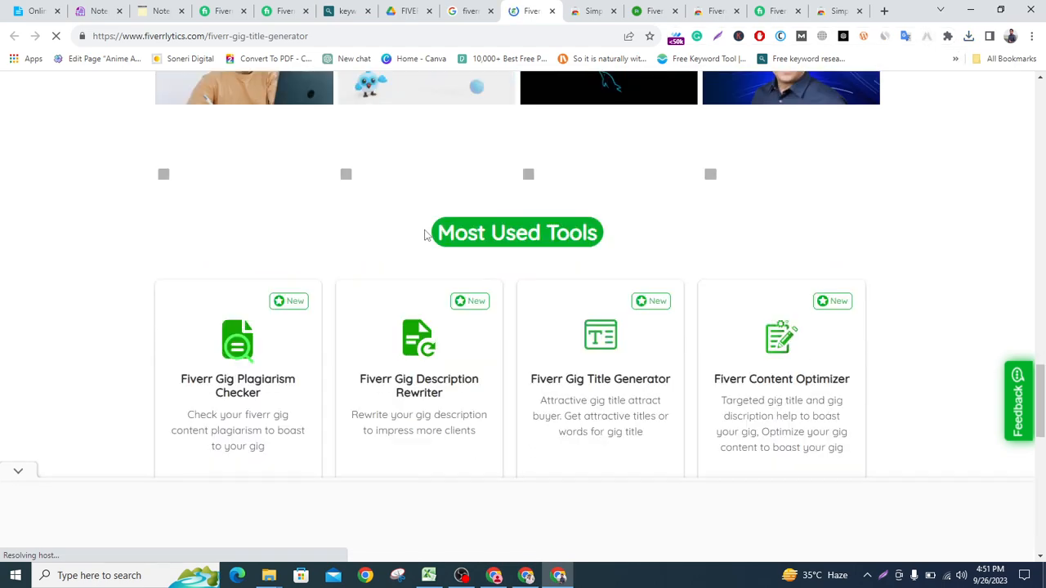
pyautogui.scroll(13, 439, 216)
pyautogui.scroll(7, 474, 196)
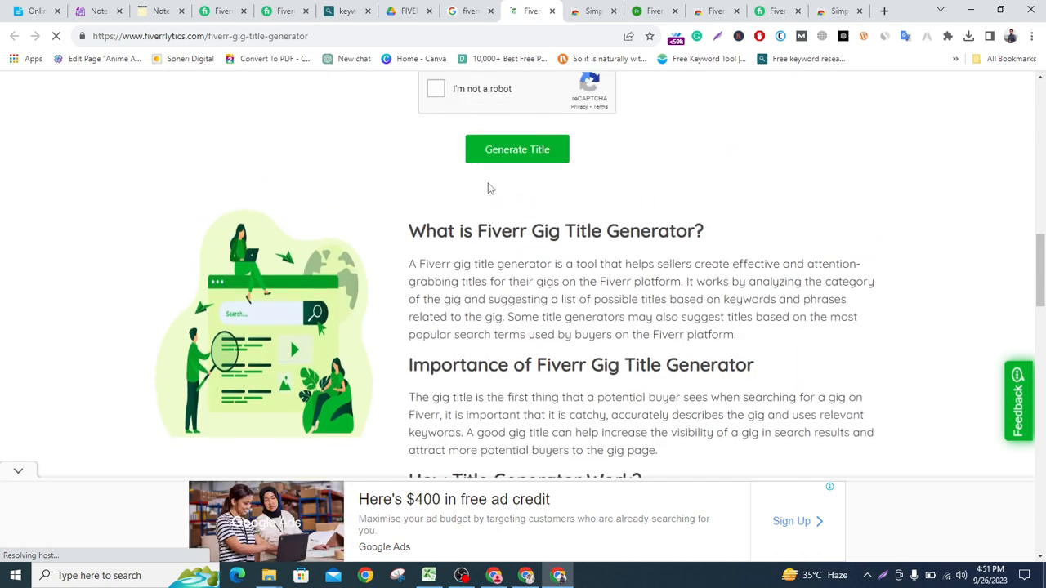
pyautogui.scroll(-2, 463, 204)
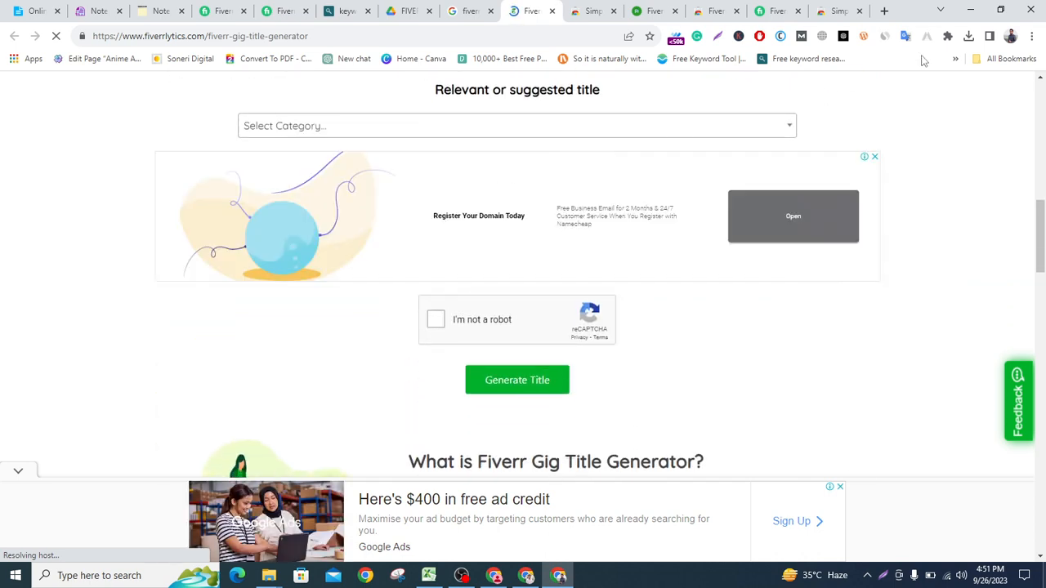
pyautogui.click(564, 131)
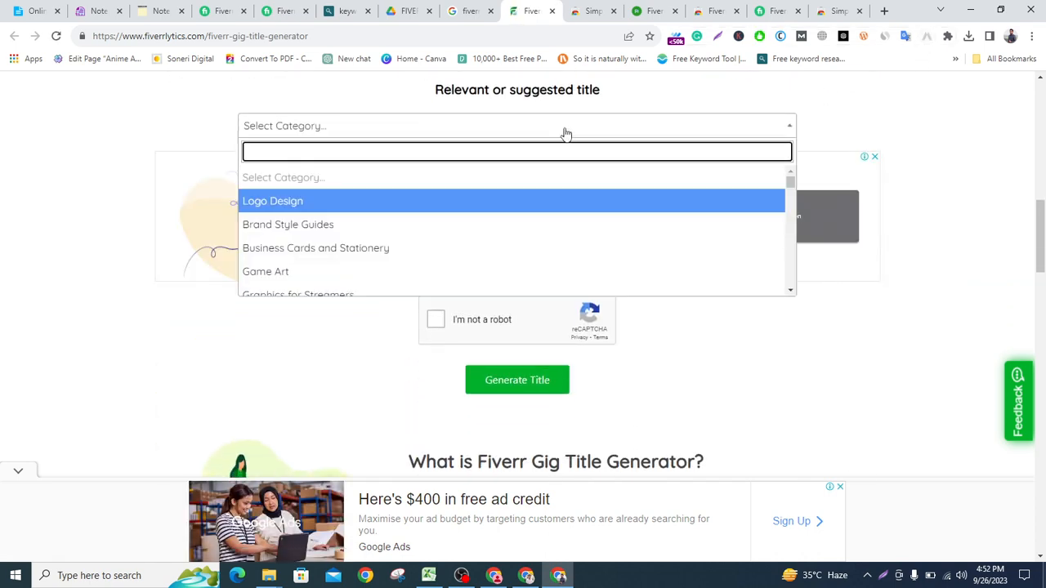
pyautogui.write('seo')
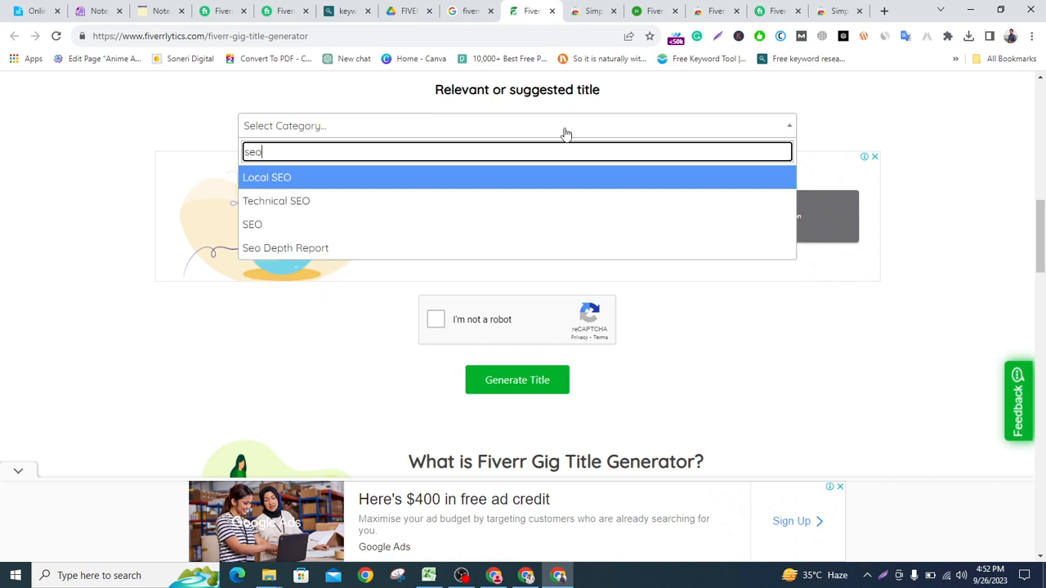
pyautogui.click(455, 309)
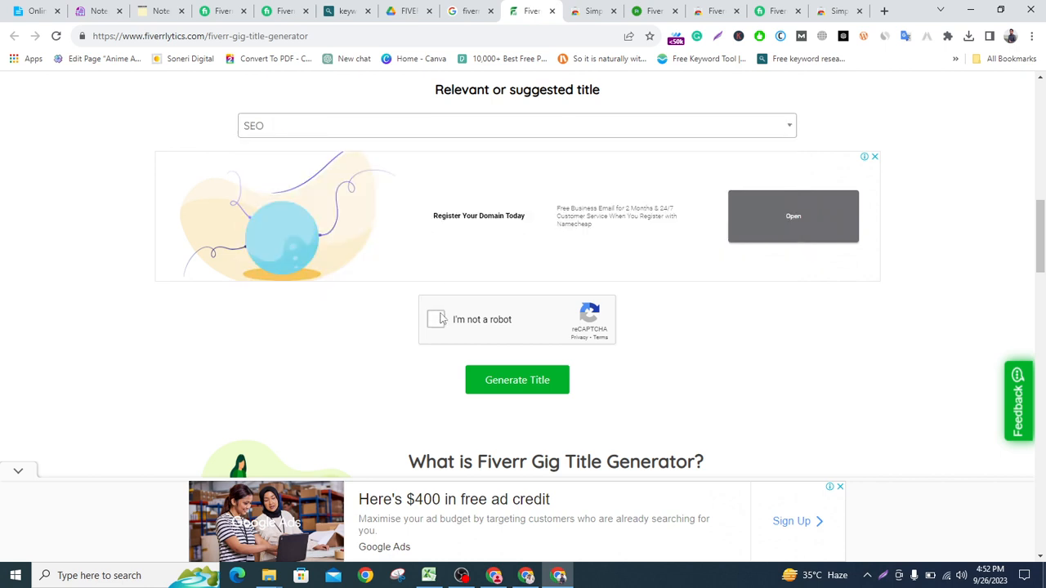
pyautogui.click(532, 378)
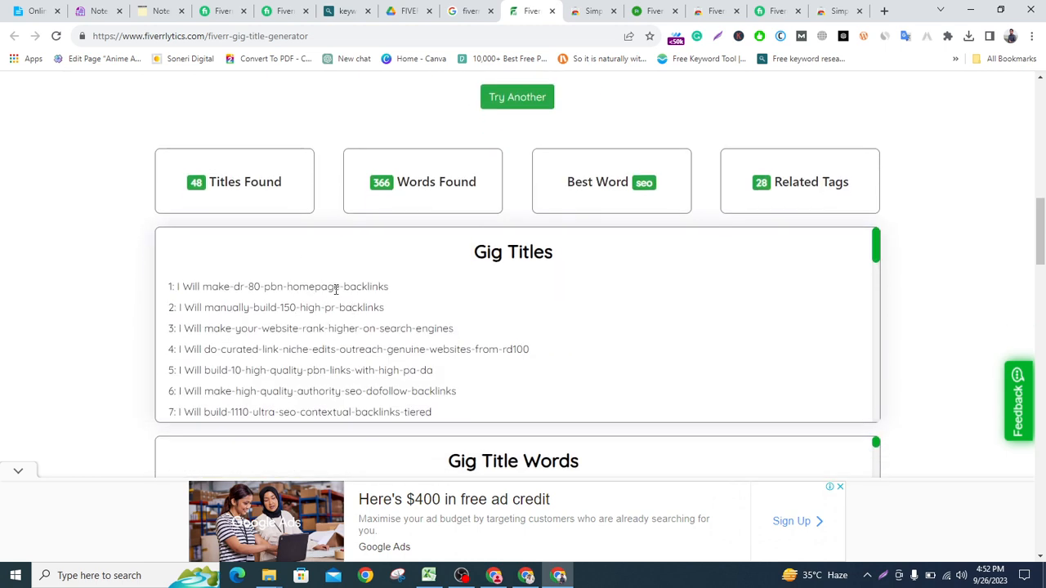
# Examine the generated SEO gig titles, gig title words, related search tags and top 15 title words on Fiverrlytics
pyautogui.scroll(-3, 336, 323)
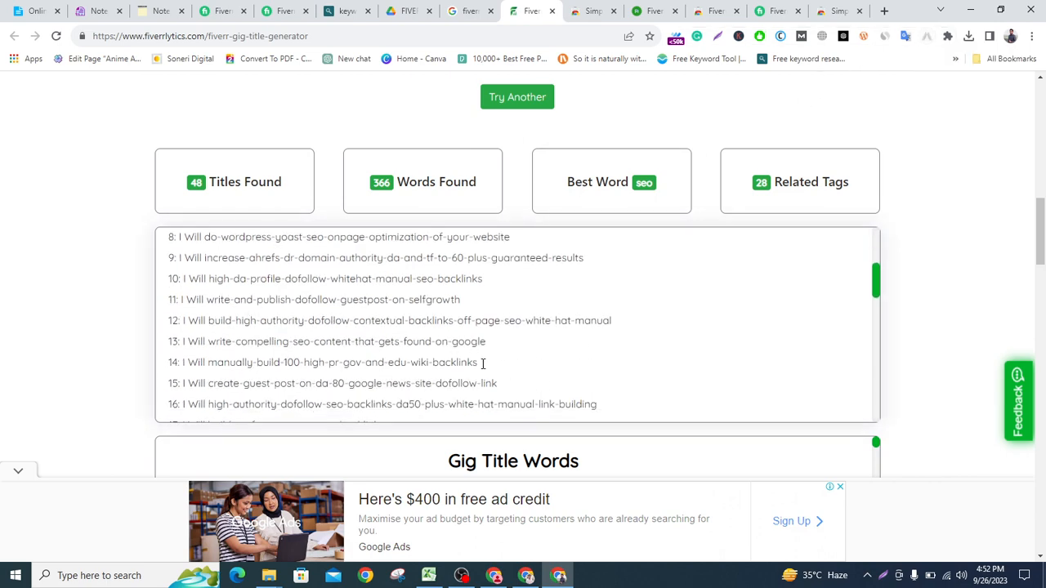
pyautogui.scroll(-5, 521, 372)
pyautogui.scroll(-2, 509, 321)
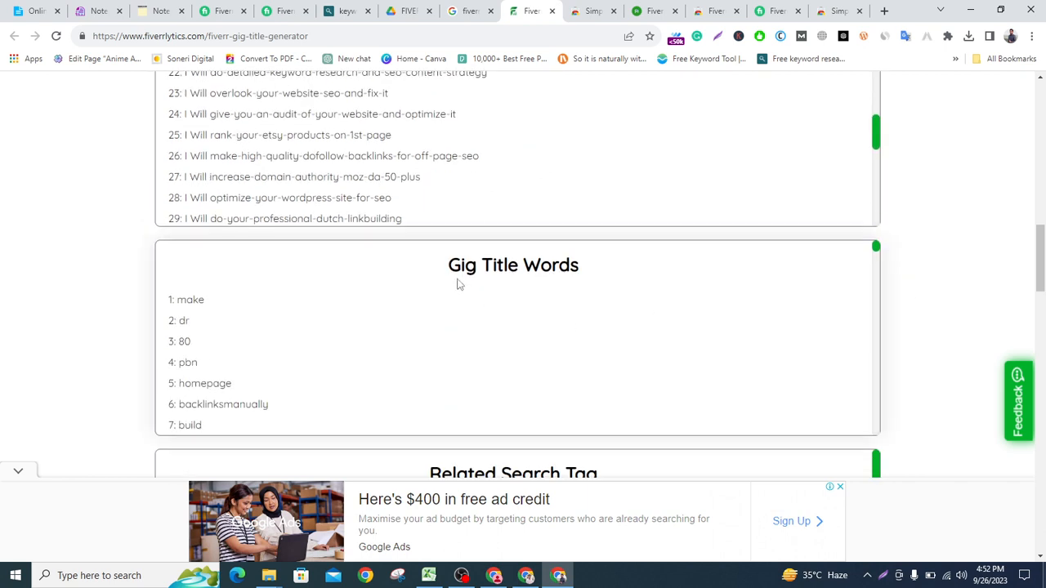
pyautogui.scroll(-4, 217, 352)
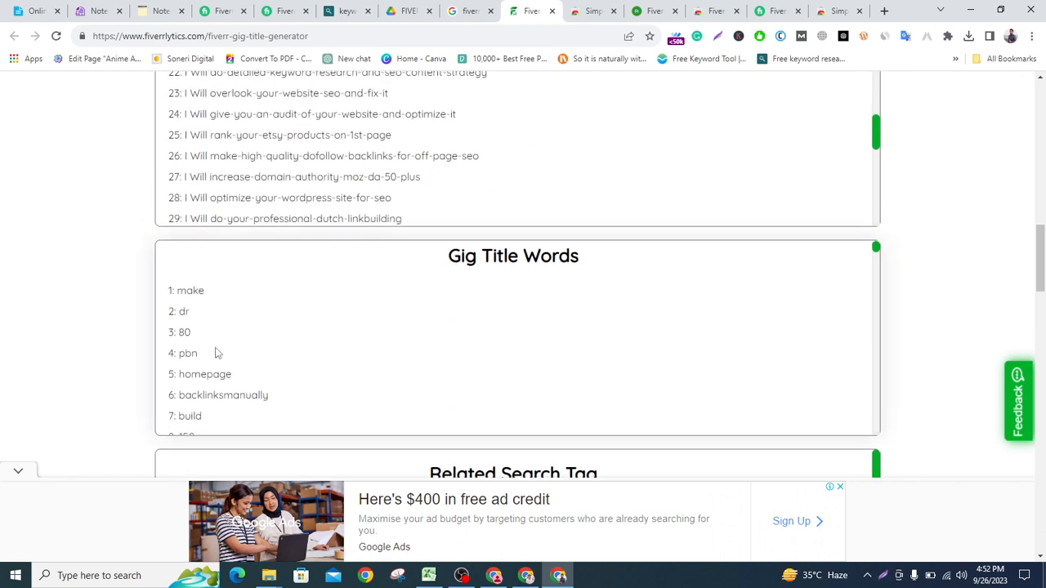
pyautogui.scroll(-18, 241, 355)
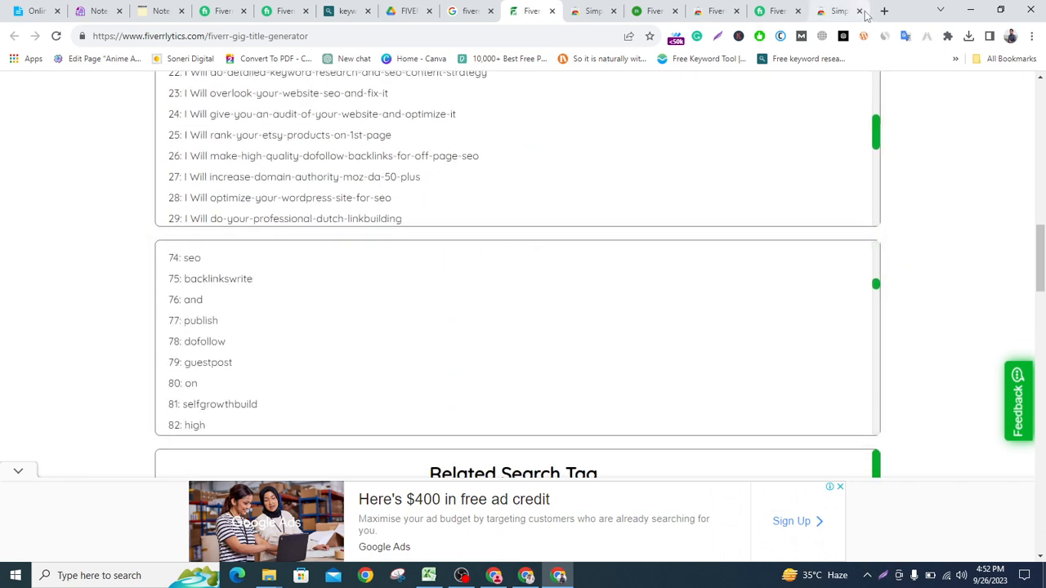
pyautogui.scroll(-20, 399, 315)
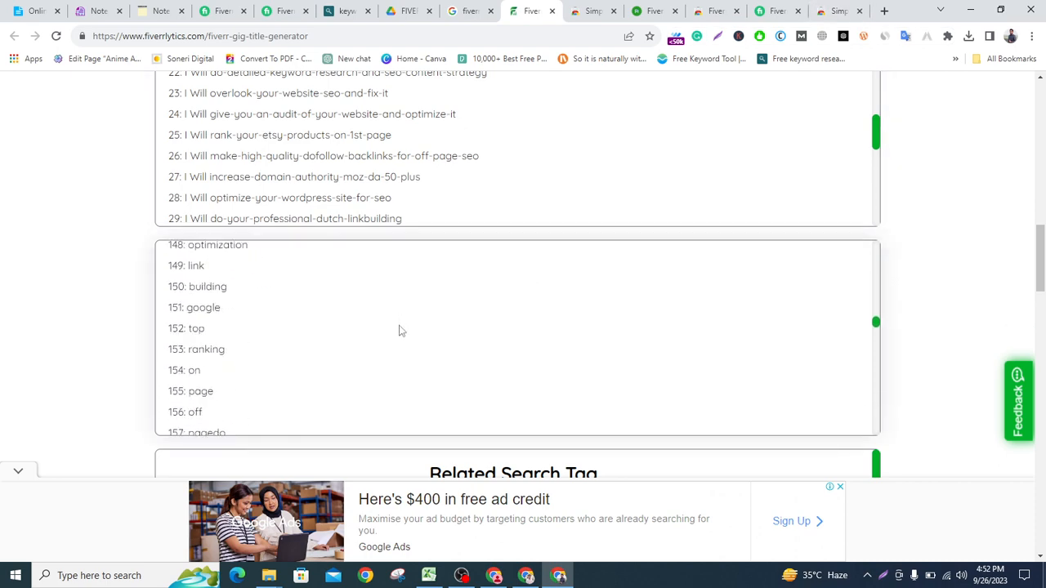
pyautogui.scroll(-20, 399, 331)
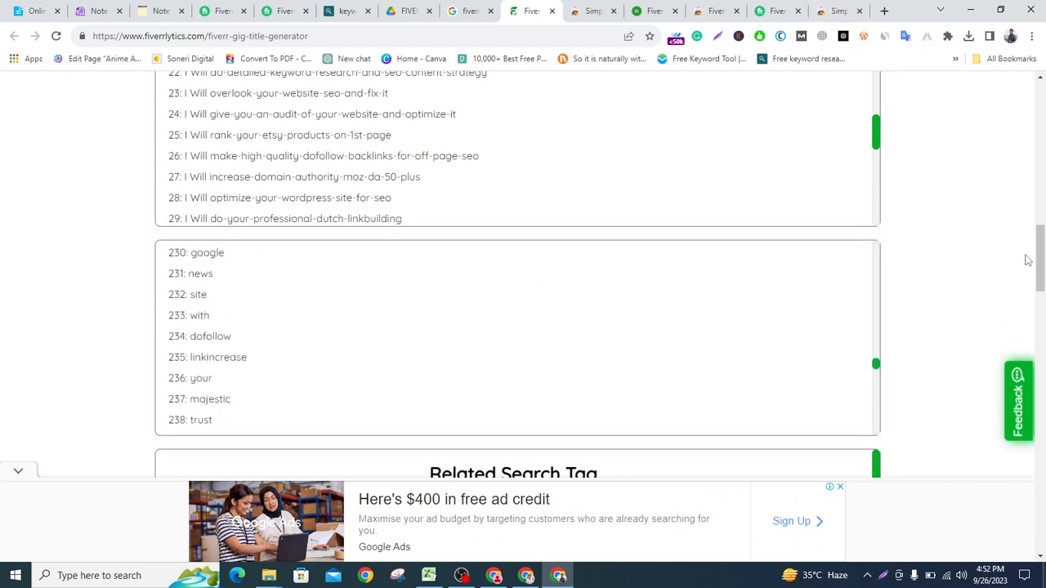
pyautogui.scroll(-4, 993, 270)
pyautogui.scroll(9, 245, 212)
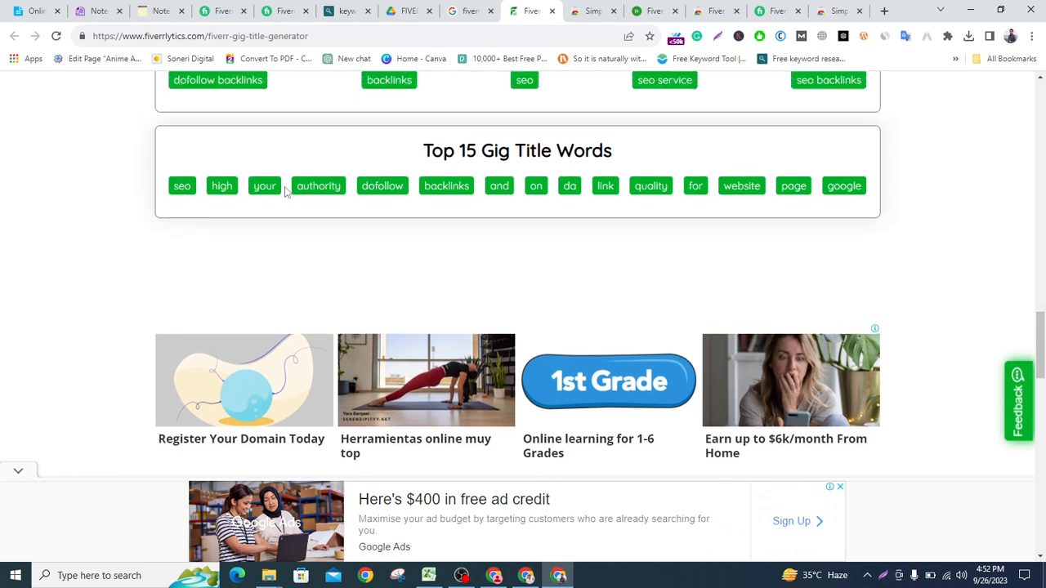
pyautogui.scroll(9, 359, 213)
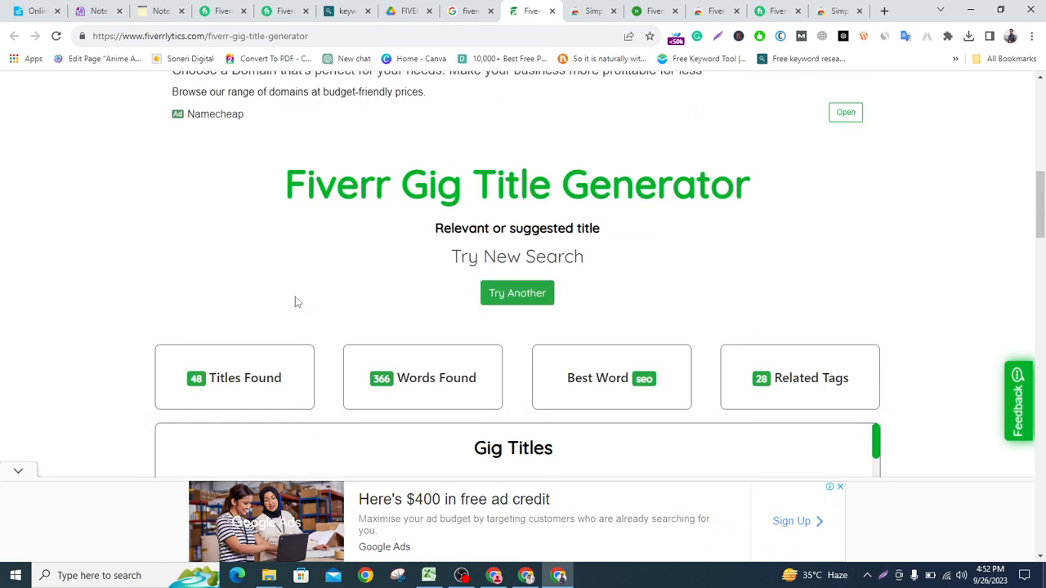
pyautogui.scroll(-3, 278, 296)
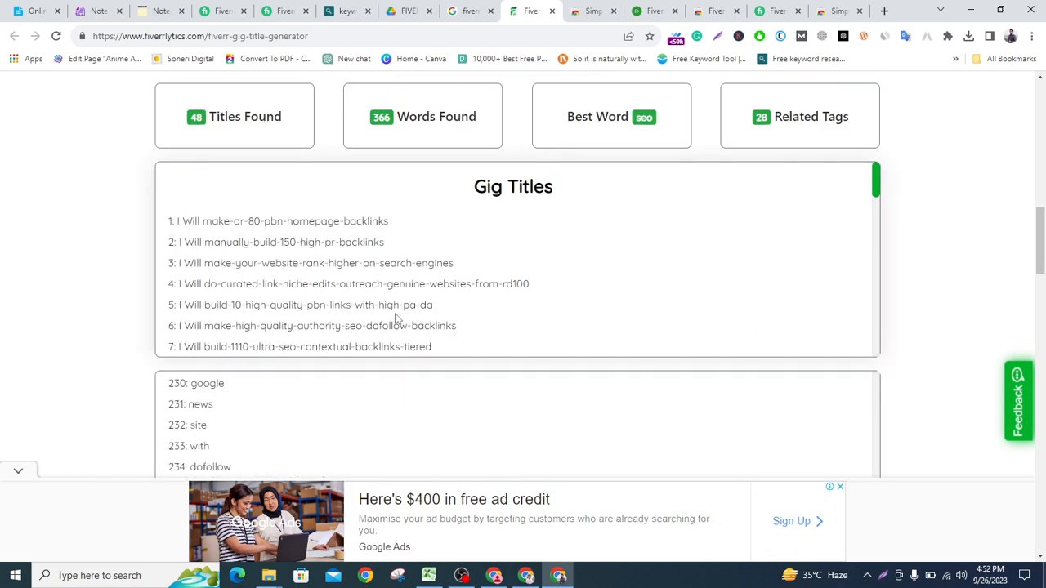
# Close the Simple Allow Copy store page next to Fiverrlytics and switch to the fiverrtitlegenerator.com page
pyautogui.click(594, 11)
pyautogui.click(613, 11)
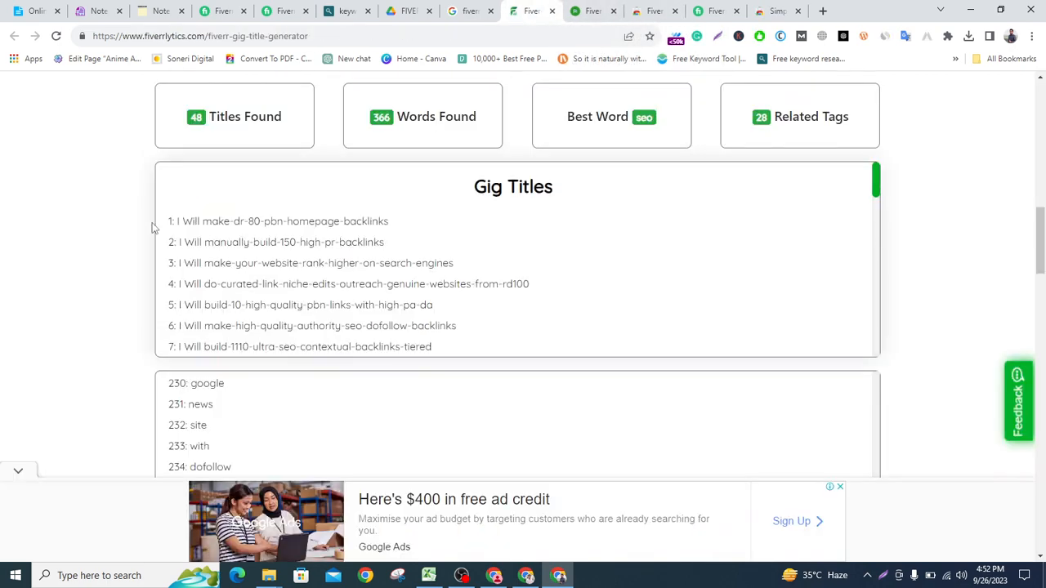
pyautogui.click(637, 10)
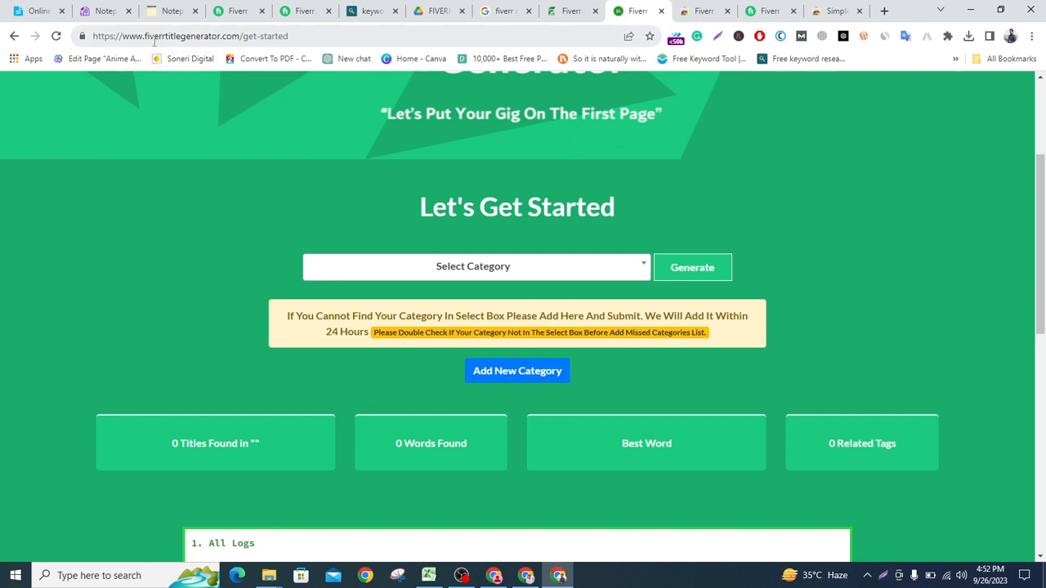
# Choose the SEO category by searching for "seo" and generate the gig titles on fiverrtitlegenerator.com
pyautogui.click(642, 269)
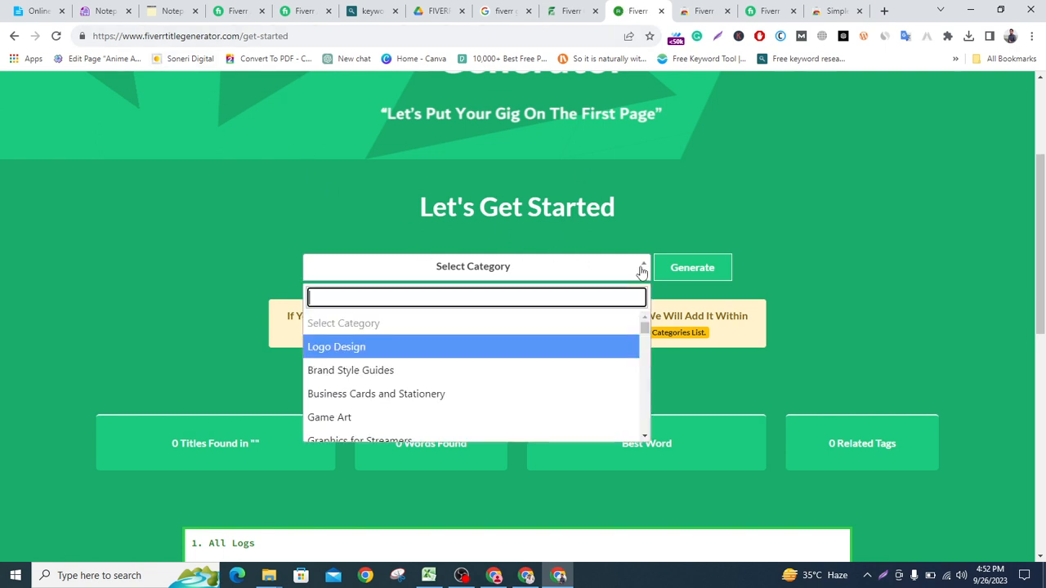
pyautogui.write('se')
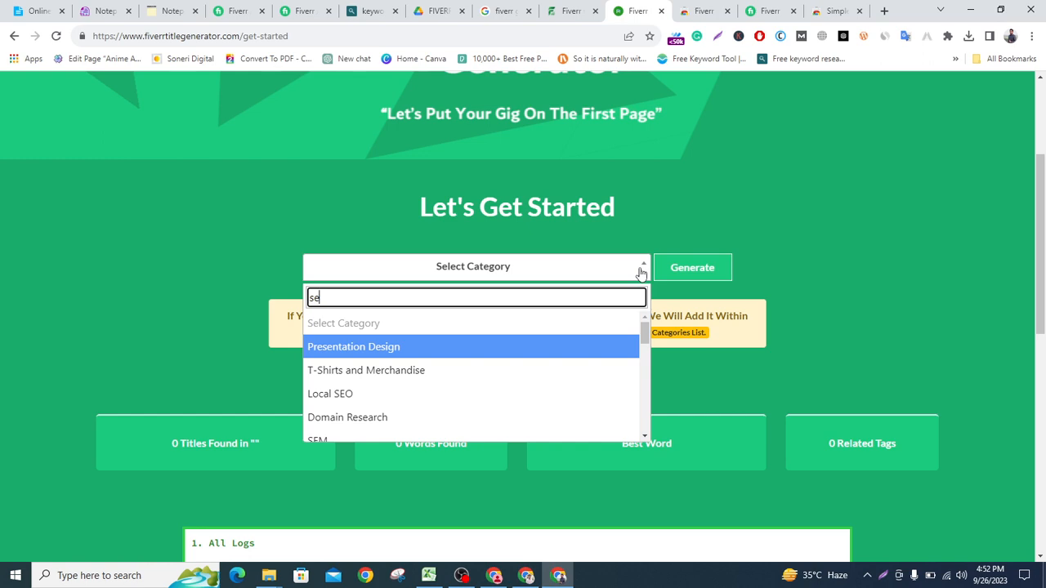
pyautogui.write('o')
pyautogui.click(480, 370)
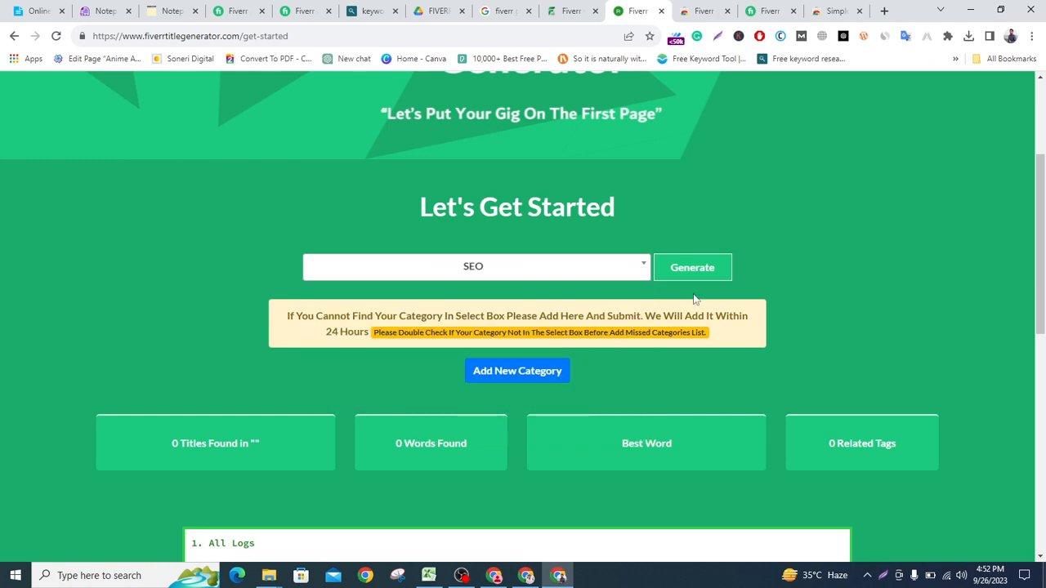
pyautogui.click(692, 270)
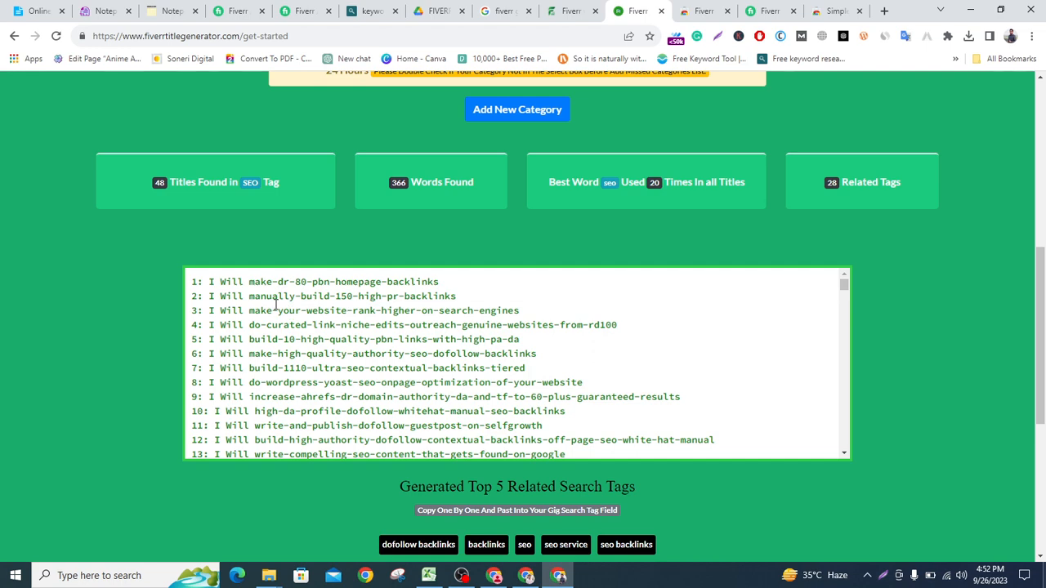
# Test text selection on the generated gig titles by highlighting several lines and clearing the selection
pyautogui.moveTo(276, 304); pyautogui.dragTo(418, 367)
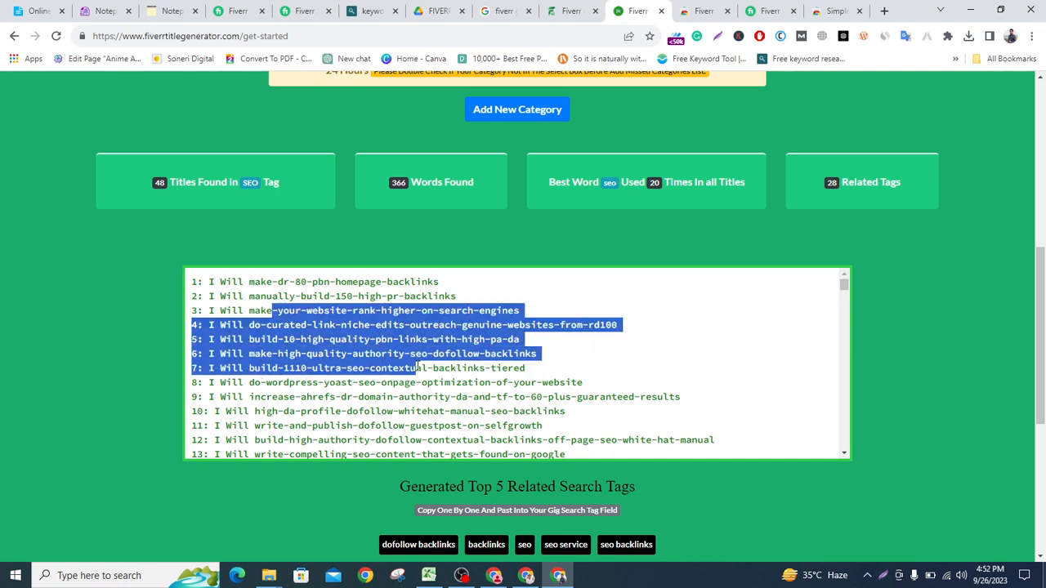
pyautogui.click(691, 354)
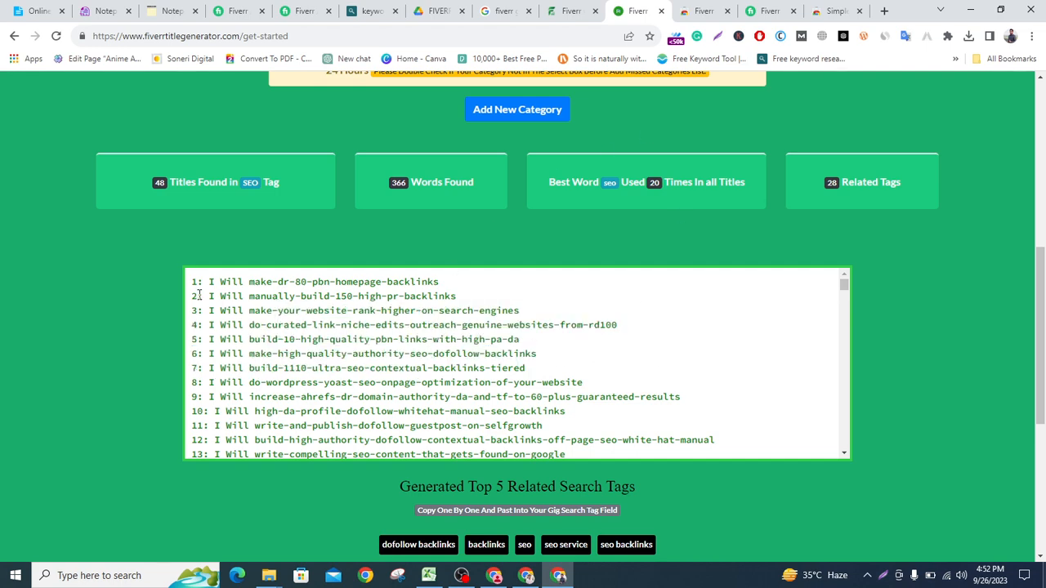
pyautogui.moveTo(206, 284); pyautogui.dragTo(628, 450)
pyautogui.scroll(2, 700, 406)
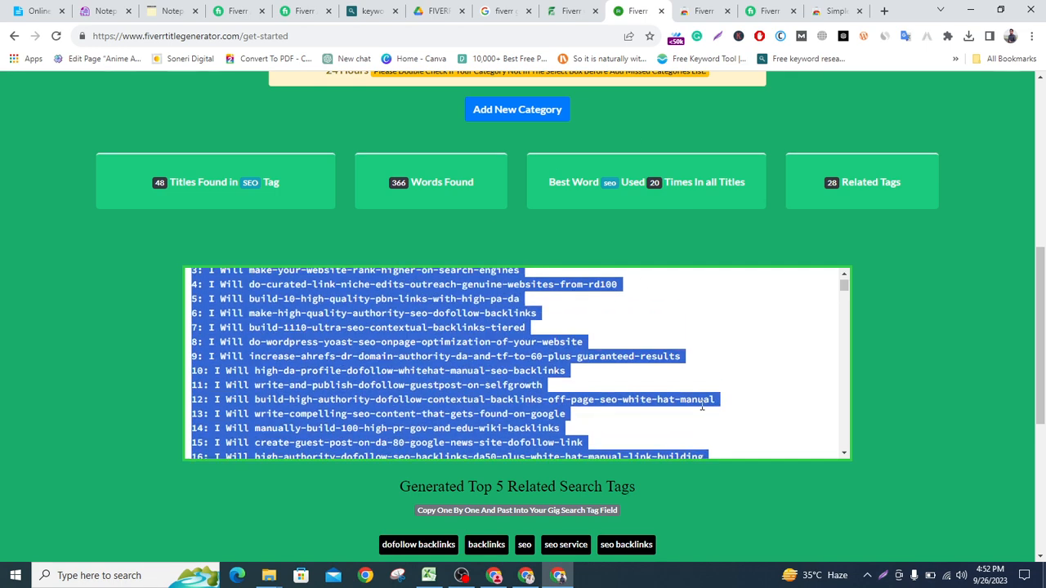
pyautogui.click(761, 340)
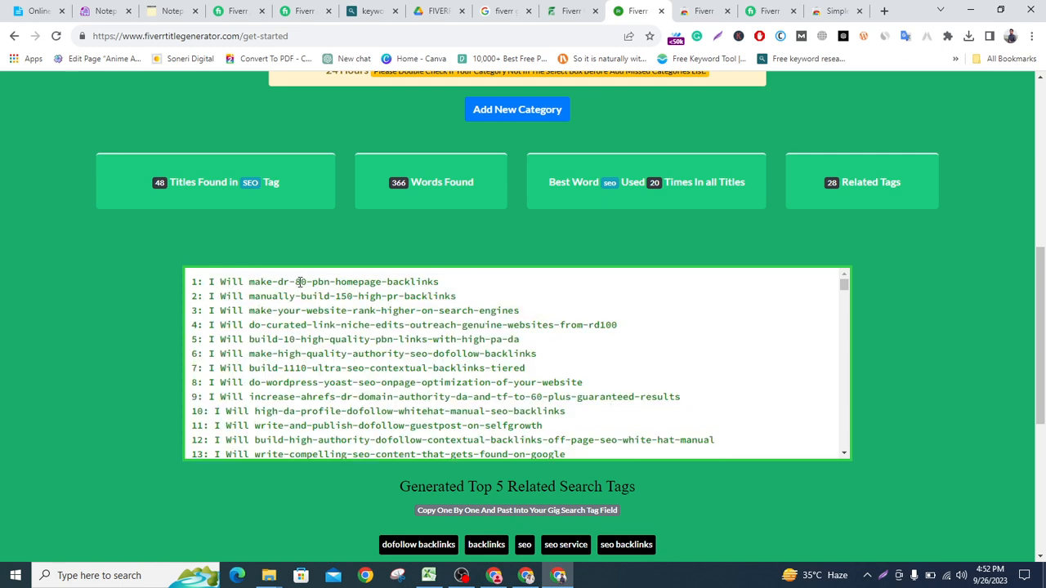
# Compare the first gig titles on Fiverrlytics with those on fiverrtitlegenerator.com, highlighting "-150-hig" in the second title there
pyautogui.hotkey('ctrl', 'shift', 'Tab')
pyautogui.scroll(1, 441, 301)
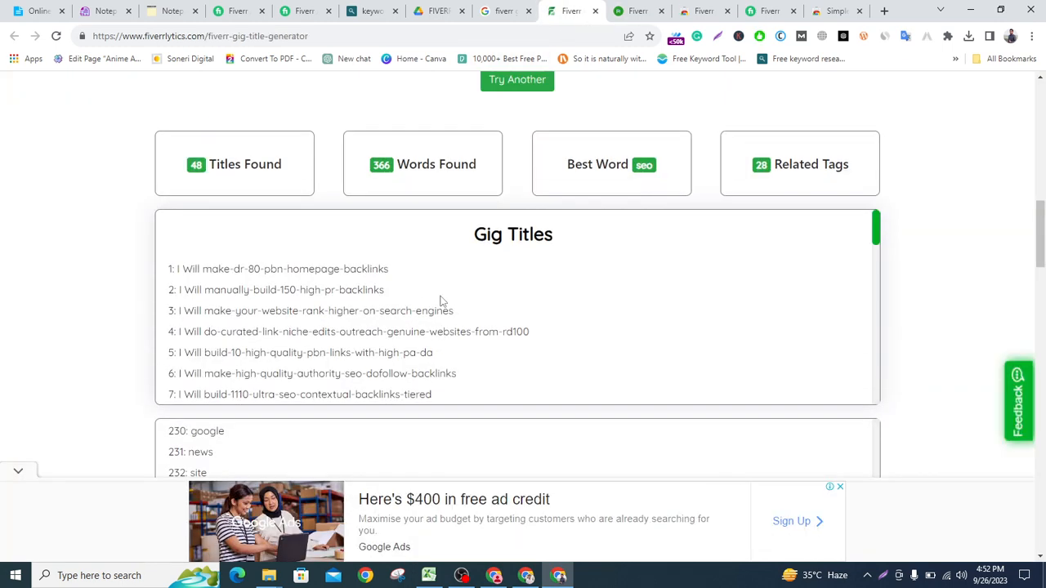
pyautogui.scroll(2, 441, 301)
pyautogui.scroll(-1, 283, 351)
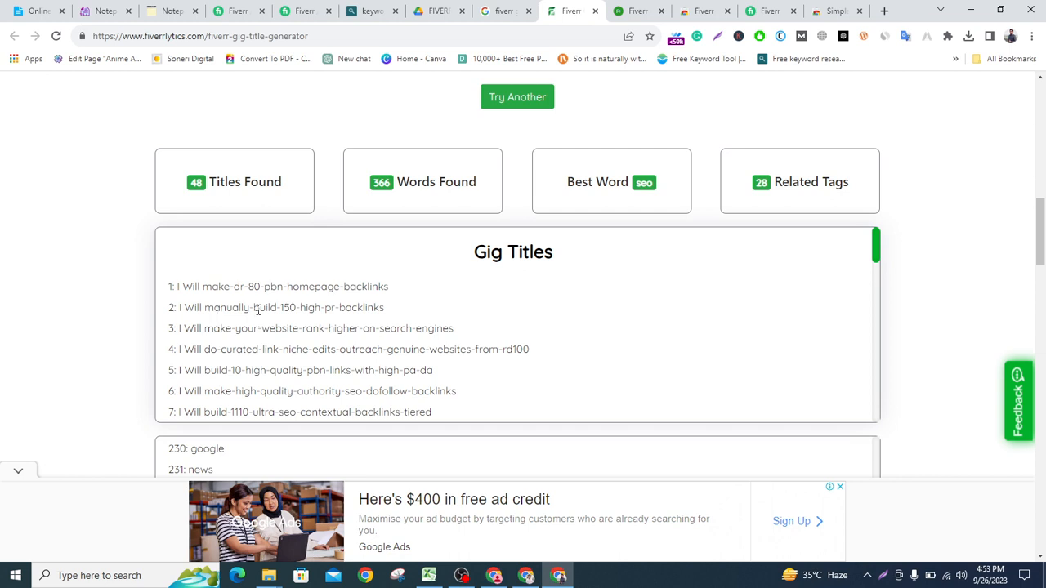
pyautogui.click(627, 13)
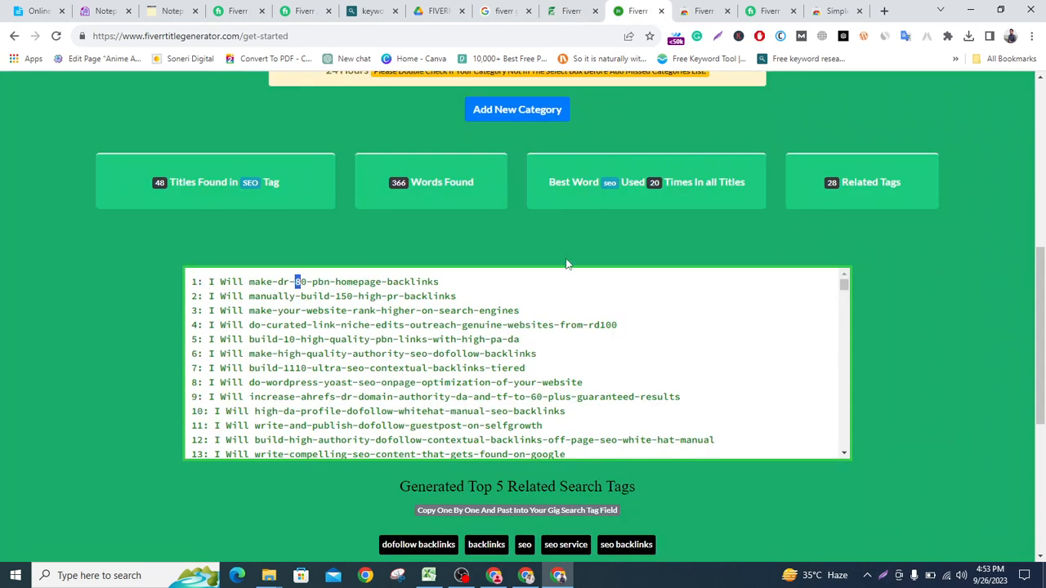
pyautogui.moveTo(331, 296); pyautogui.dragTo(375, 296)
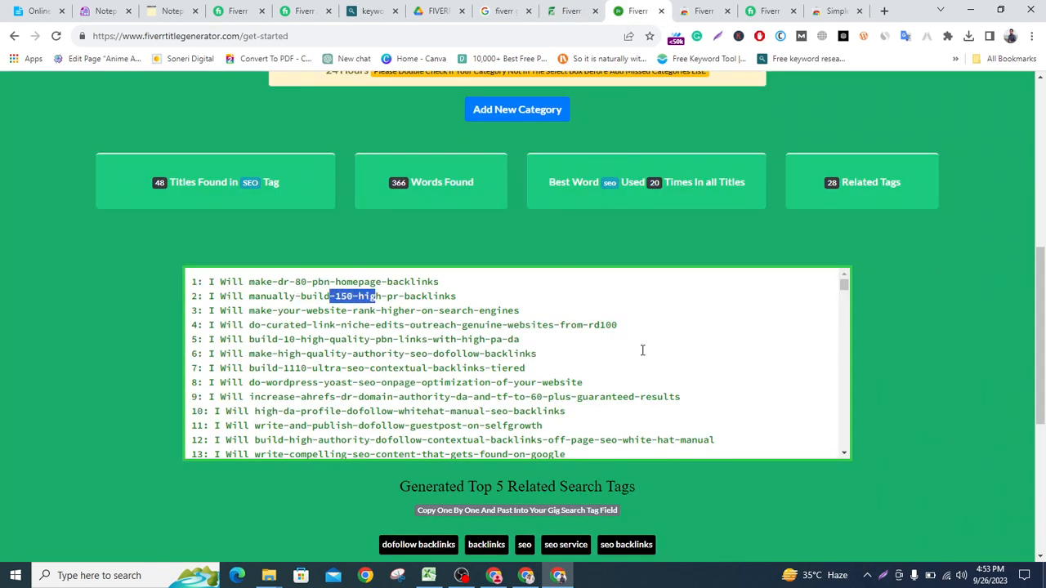
# Look through the generated title list and select the sixth title, "I Will make-high-quality-authority-seo-dofollow-backlinks"
pyautogui.scroll(2, 588, 390)
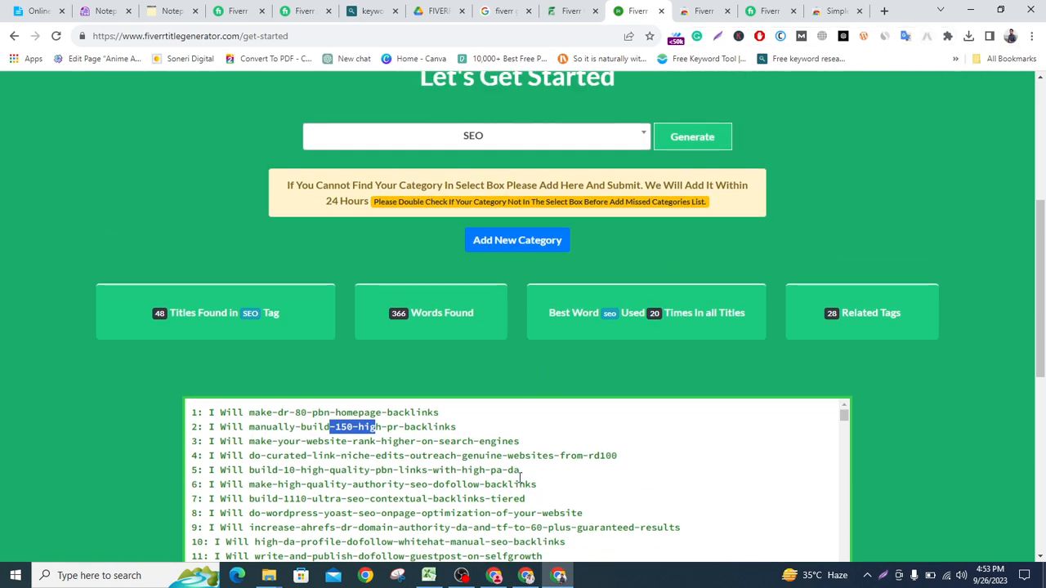
pyautogui.scroll(-5, 520, 478)
pyautogui.scroll(-2, 938, 331)
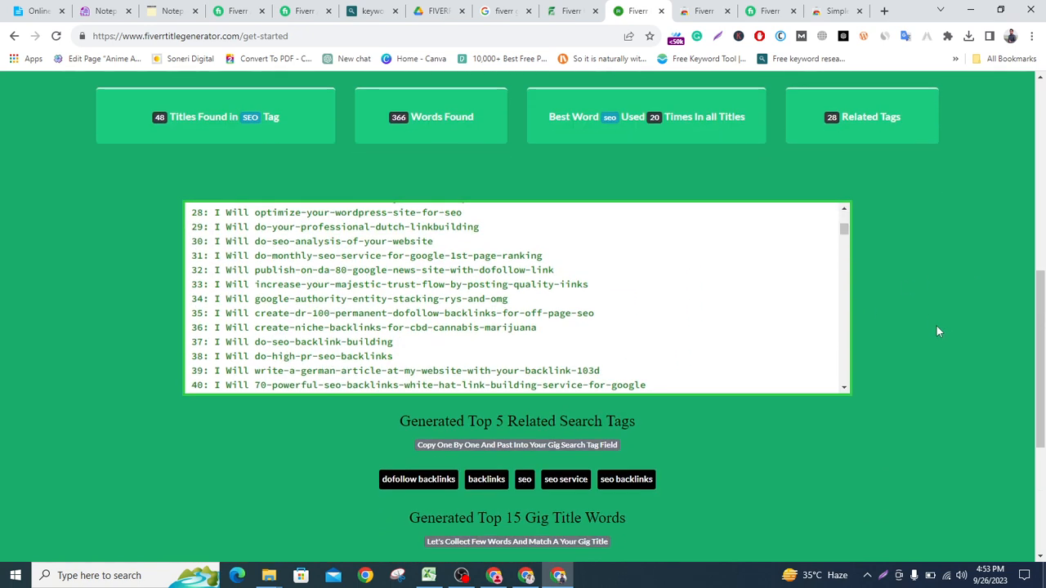
pyautogui.scroll(6, 237, 253)
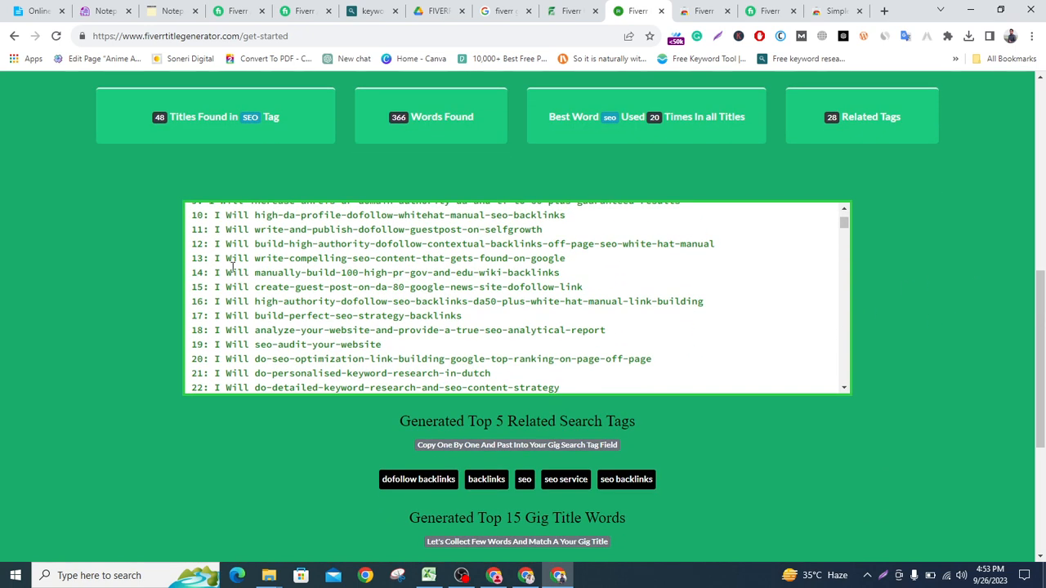
pyautogui.scroll(2, 273, 282)
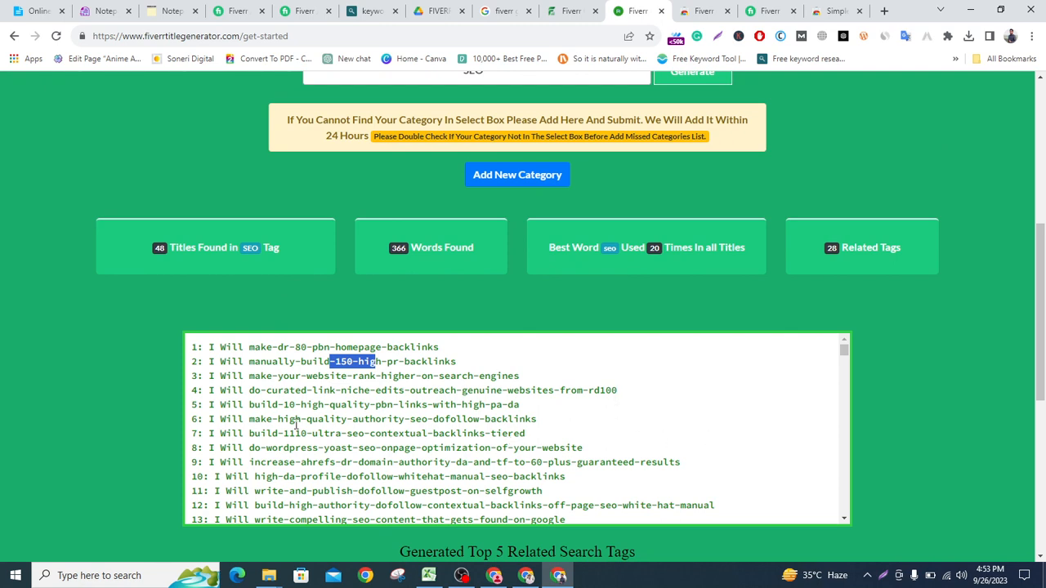
pyautogui.moveTo(212, 419); pyautogui.dragTo(538, 418)
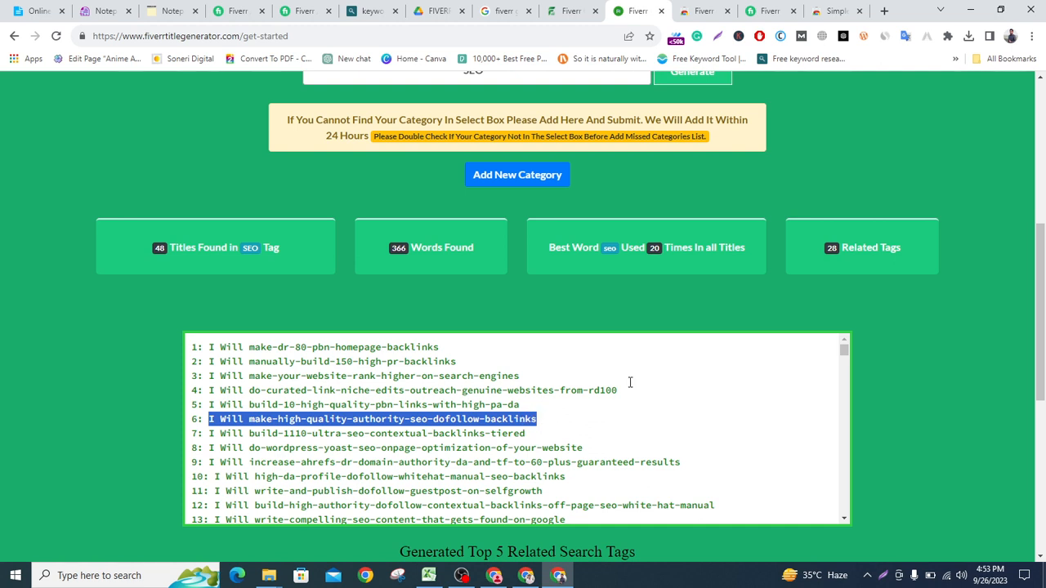
# Examine the generated top 5 related search tags and top 15 gig title words, then return to the generator form
pyautogui.scroll(-4, 796, 346)
pyautogui.scroll(-5, 901, 323)
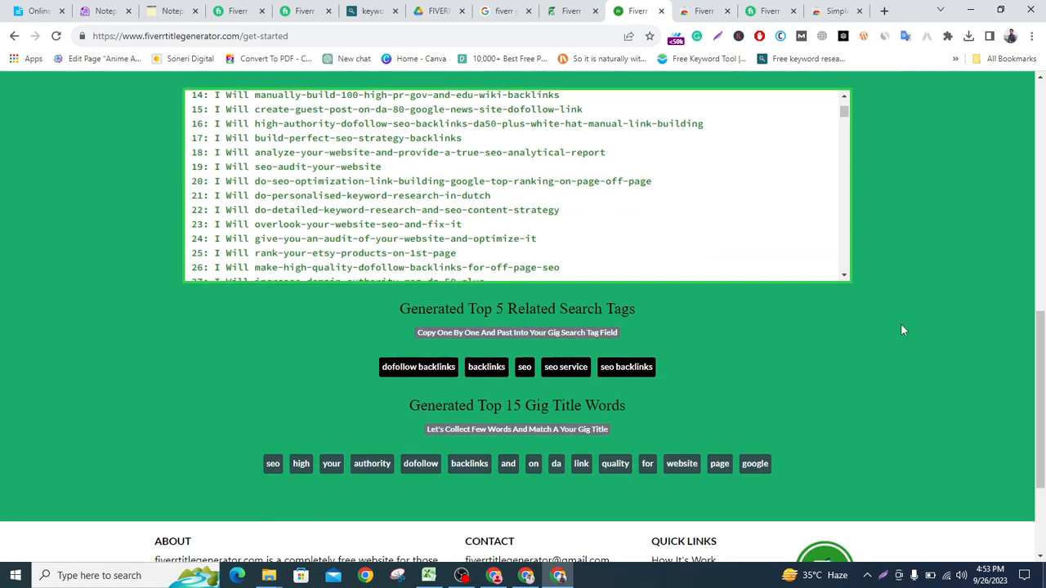
pyautogui.scroll(10, 900, 323)
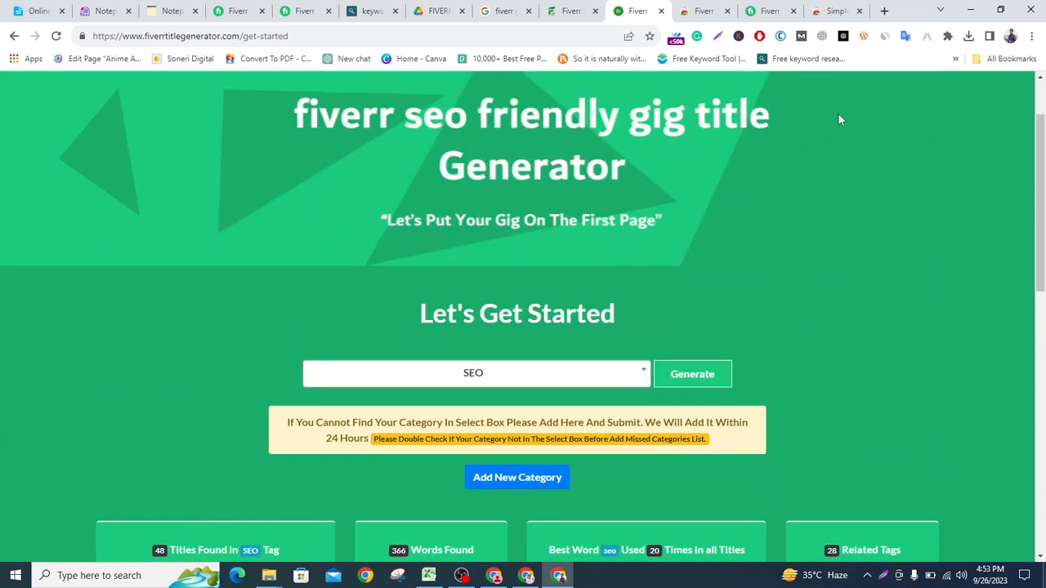
# Switch to Fiverrlytics, show its list of Fiverr tools and go back to the generated gig titles
pyautogui.click(565, 12)
pyautogui.scroll(10, 534, 255)
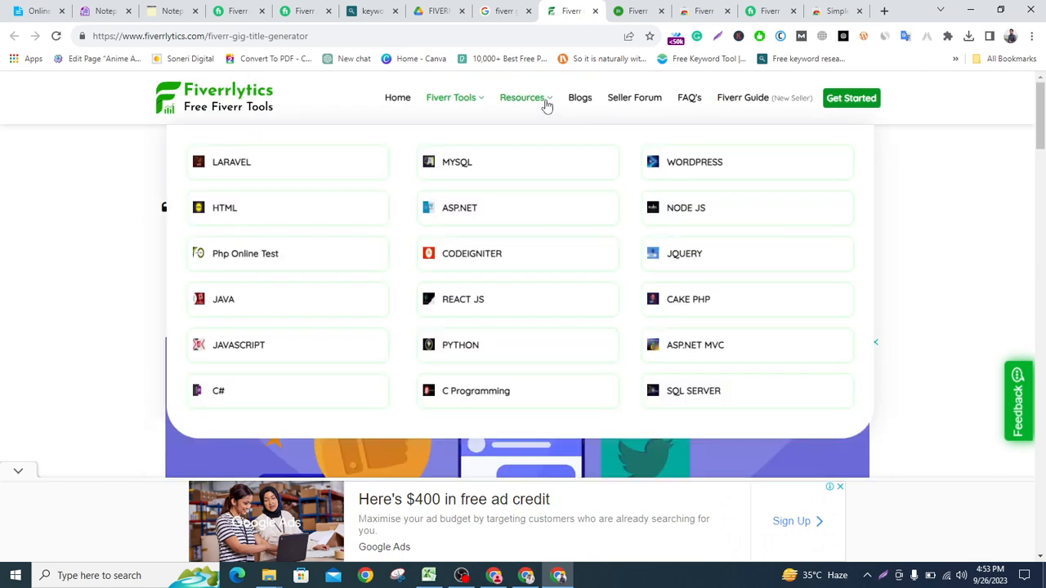
pyautogui.moveTo(483, 107)
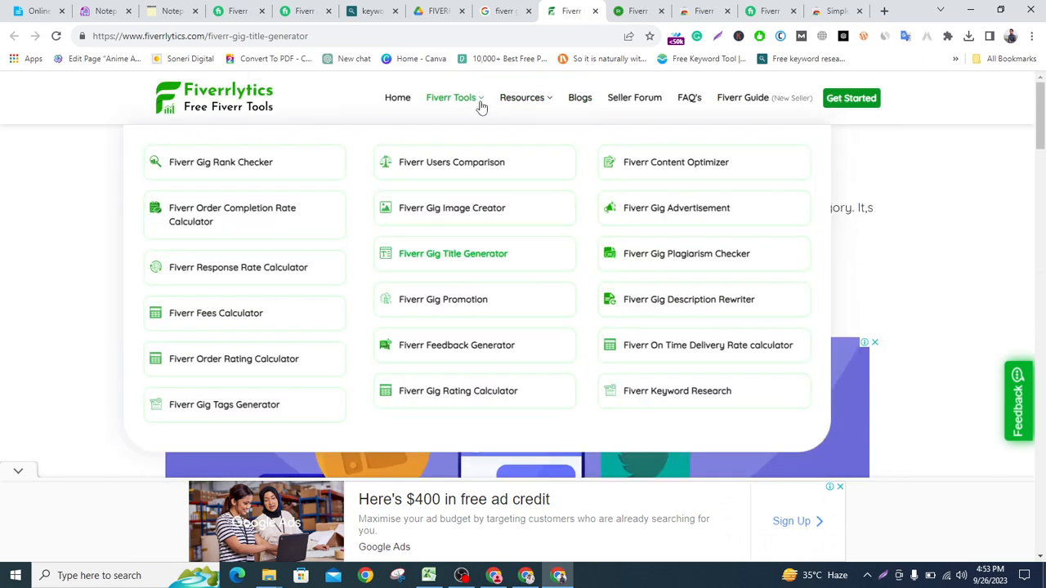
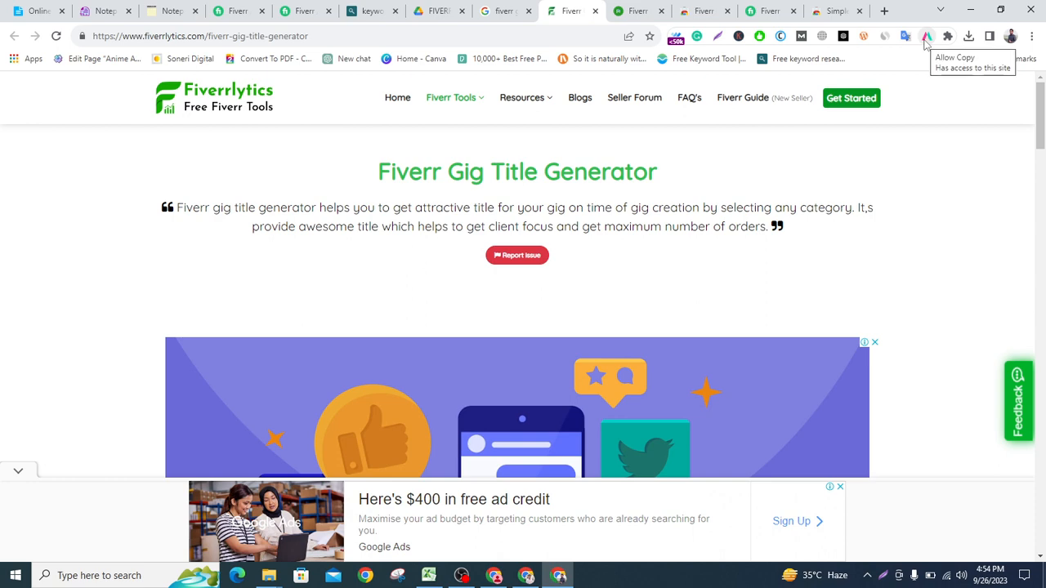
pyautogui.scroll(-9, 630, 311)
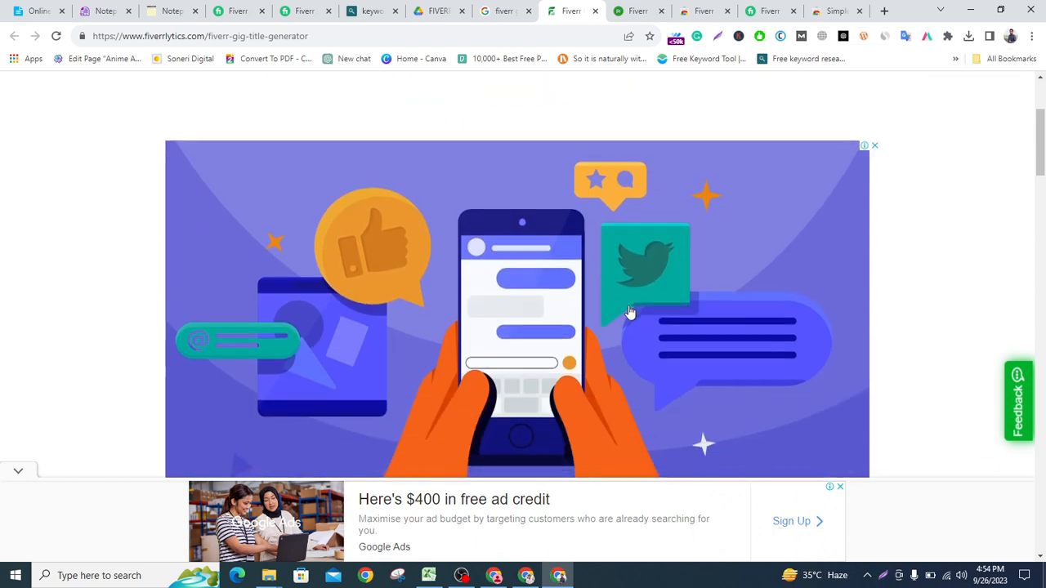
pyautogui.scroll(-2, 629, 313)
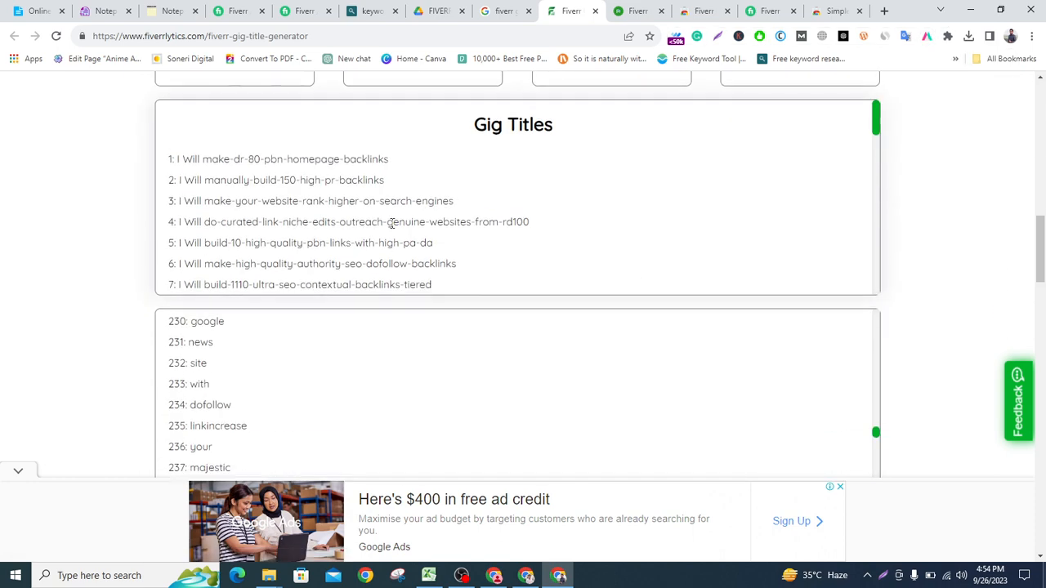
# Select the whole generated gig title list on Fiverrlytics, from title 1 through title 48
pyautogui.moveTo(392, 222); pyautogui.dragTo(540, 226)
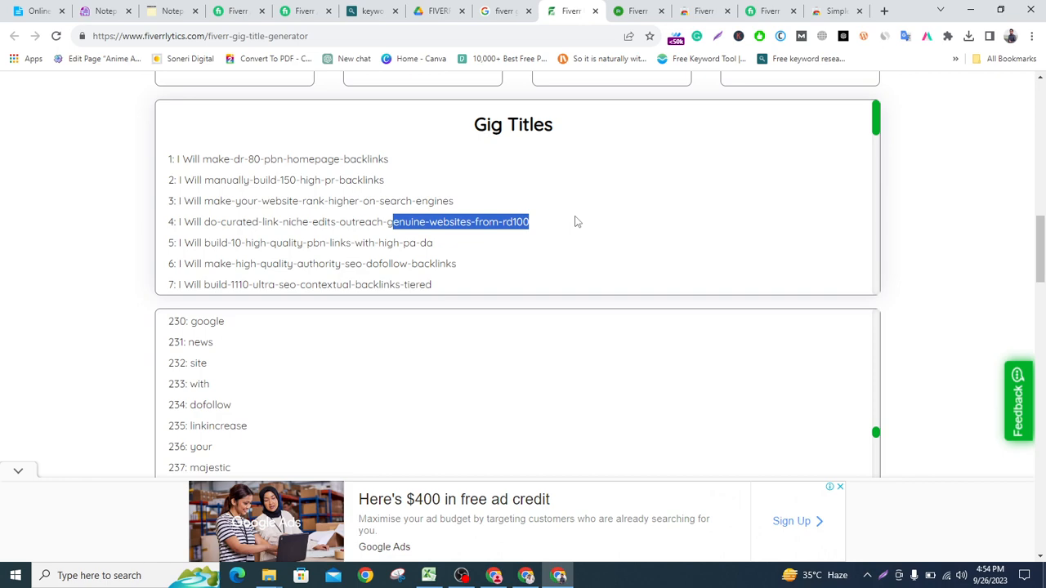
pyautogui.moveTo(190, 159); pyautogui.dragTo(604, 282)
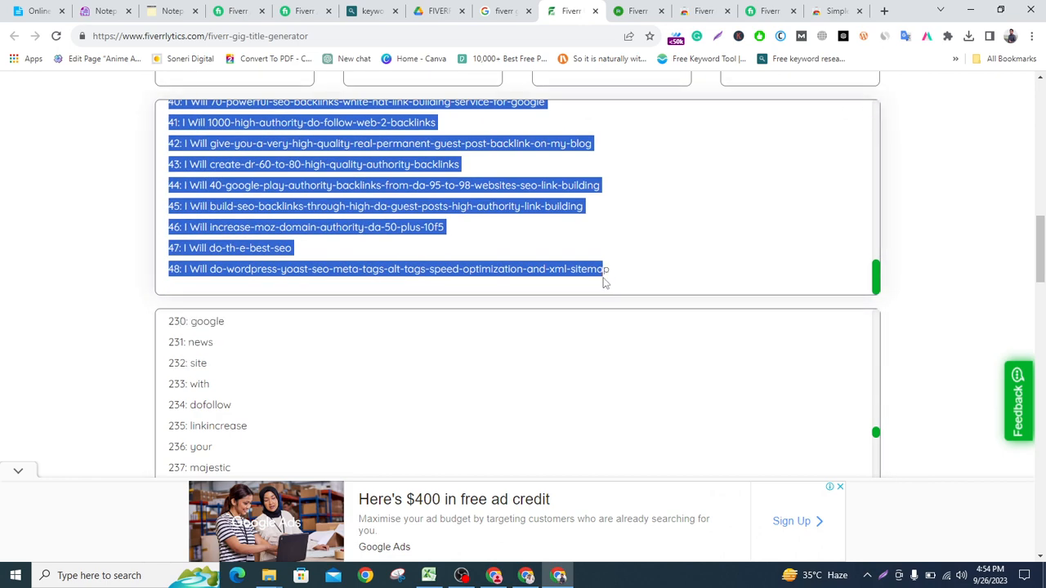
pyautogui.rightClick(475, 197)
pyautogui.click(585, 207)
pyautogui.scroll(7, 736, 241)
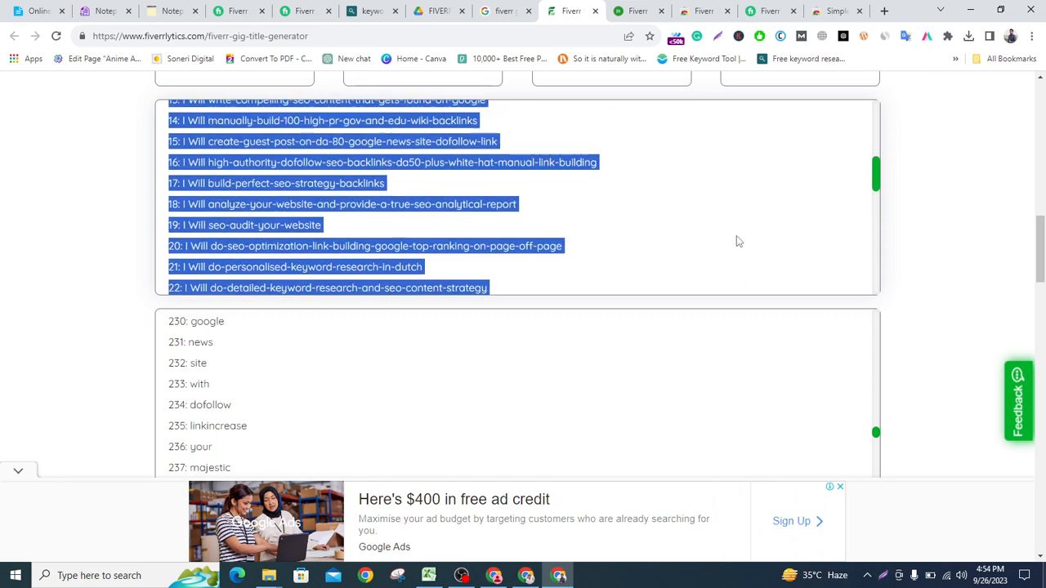
# Return to the start of the Fiverrlytics generator page and highlight part of its "Fiverr Gig Title Generator" heading
pyautogui.scroll(3, 735, 241)
pyautogui.scroll(4, 591, 237)
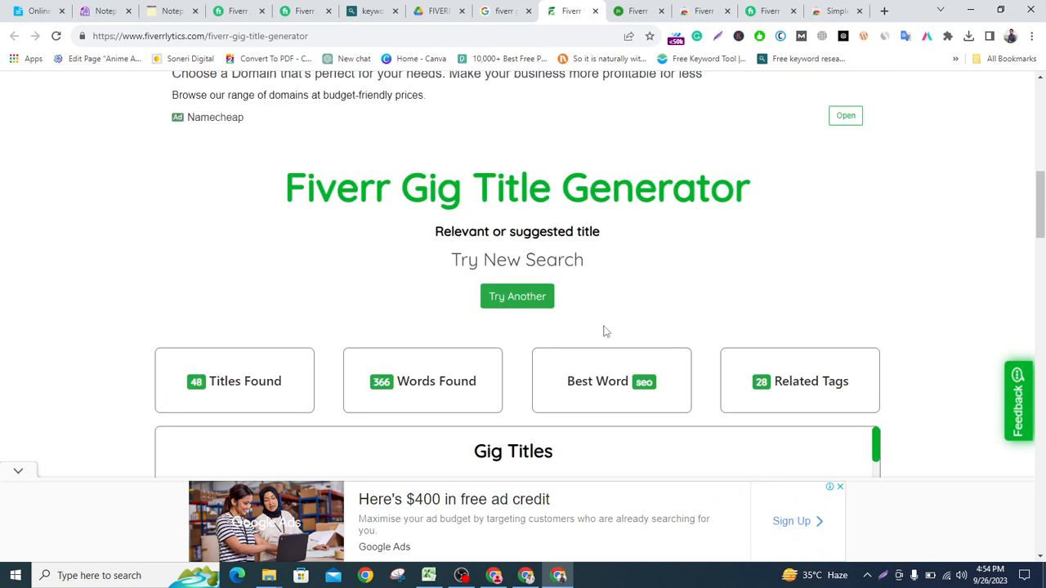
pyautogui.scroll(3, 600, 351)
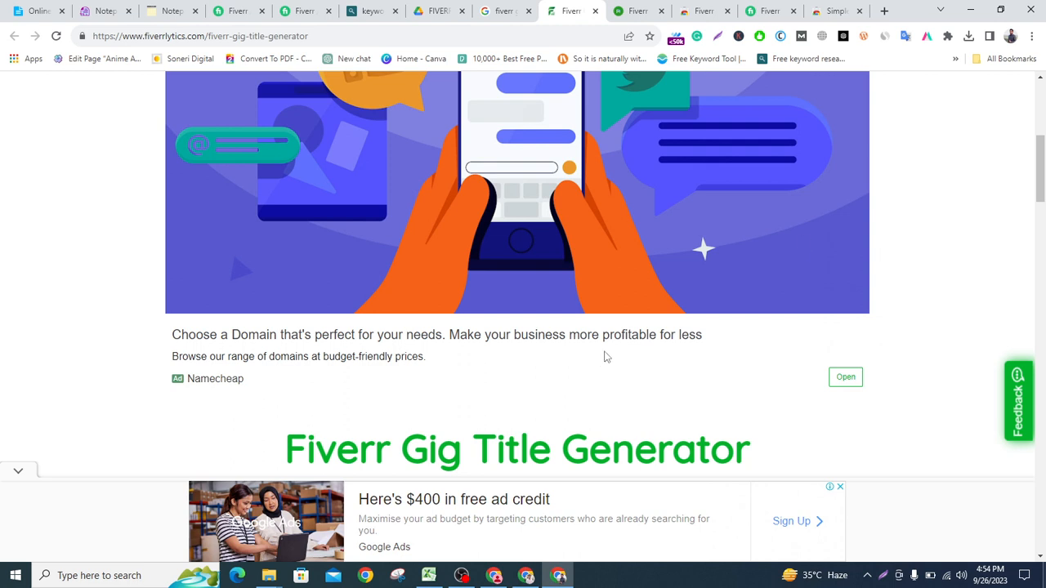
pyautogui.scroll(5, 429, 220)
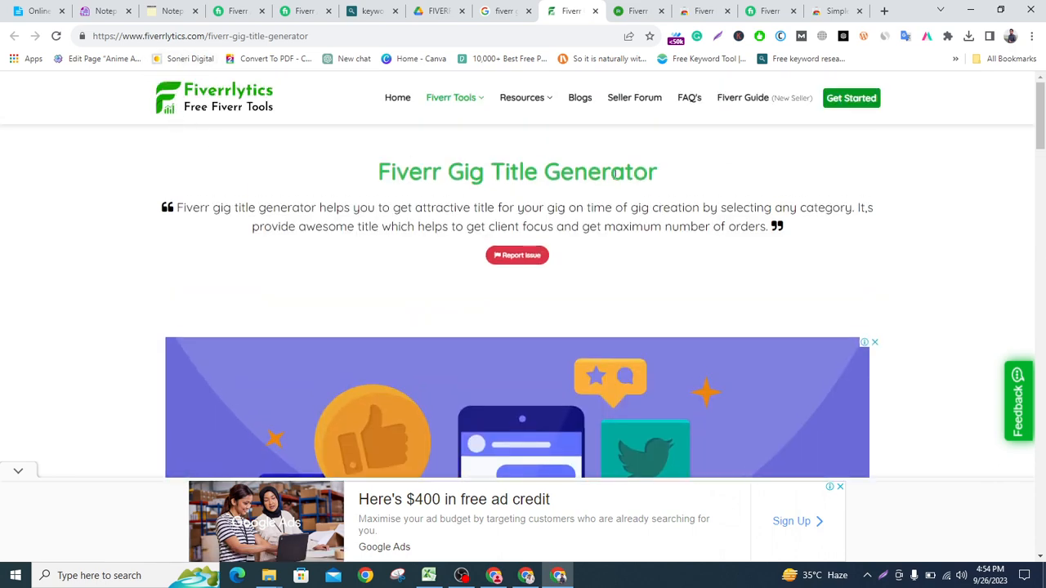
pyautogui.moveTo(477, 174); pyautogui.dragTo(530, 173)
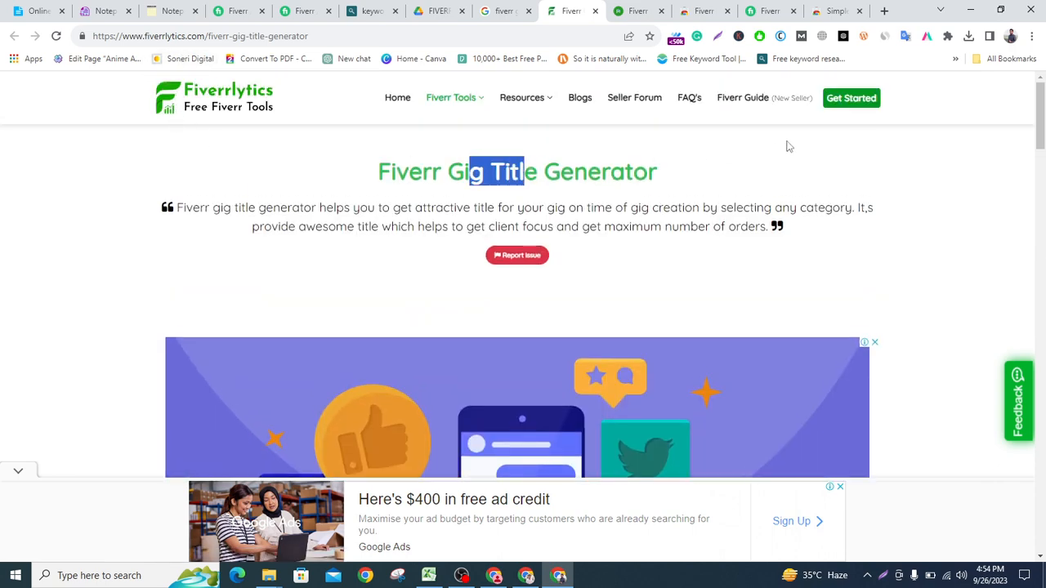
# Close the two Chrome Web Store pages, including the one for Fiverr Quick View
pyautogui.click(859, 11)
pyautogui.click(783, 12)
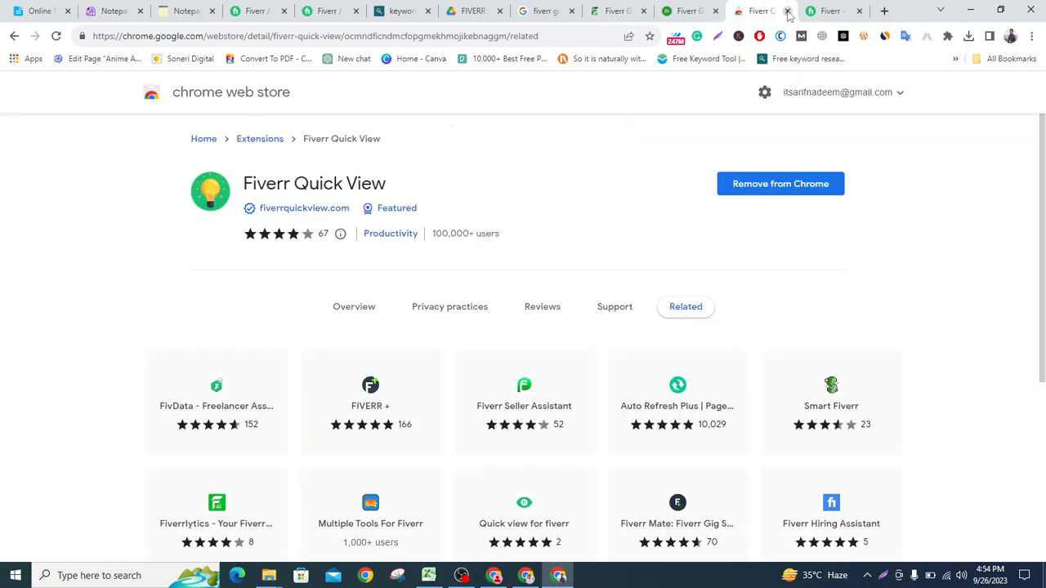
pyautogui.click(788, 12)
# Open ChatGPT in a new tab, start a new chat and begin the prompt with "write 25 fiverr gig title for"
pyautogui.hotkey('ctrl', 't')
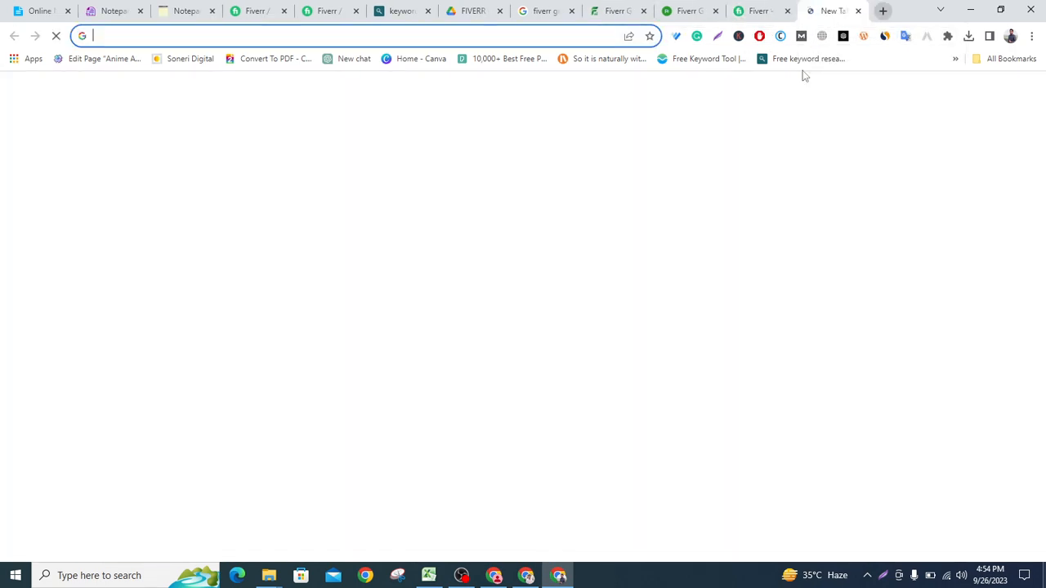
pyautogui.write('ch')
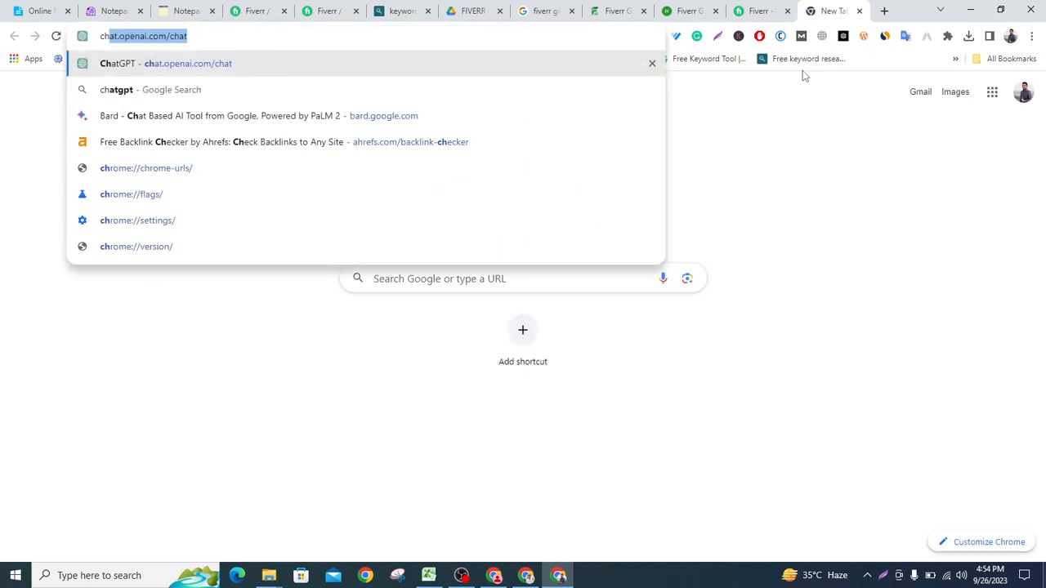
pyautogui.press('Return')
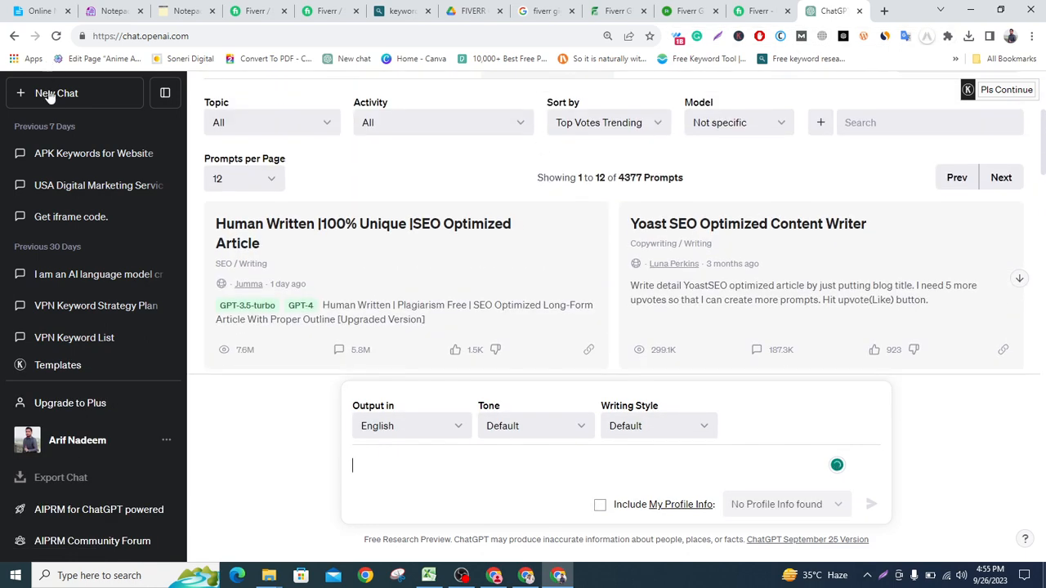
pyautogui.click(52, 102)
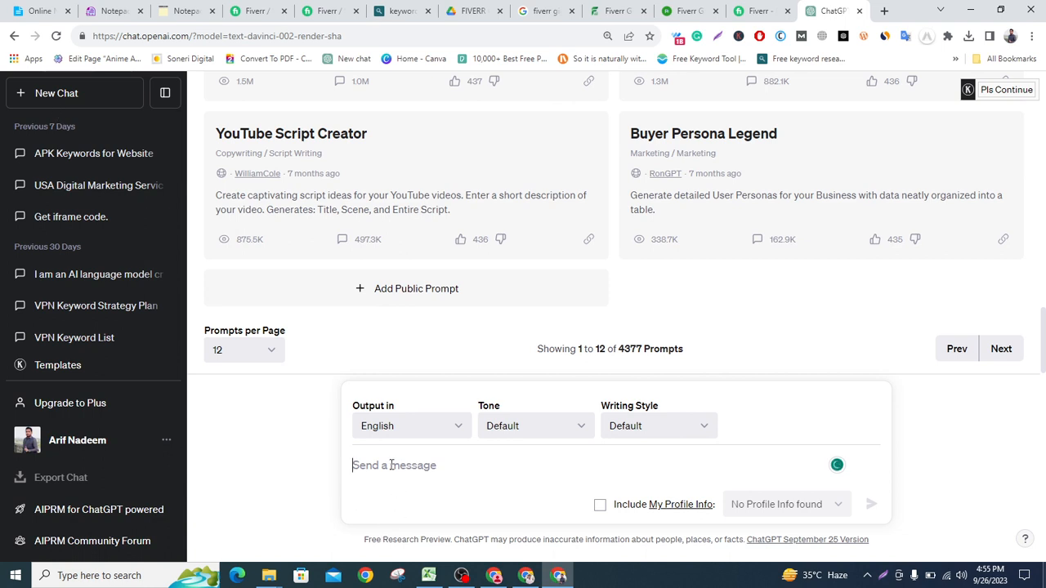
pyautogui.write('write 25 fiverr gi')
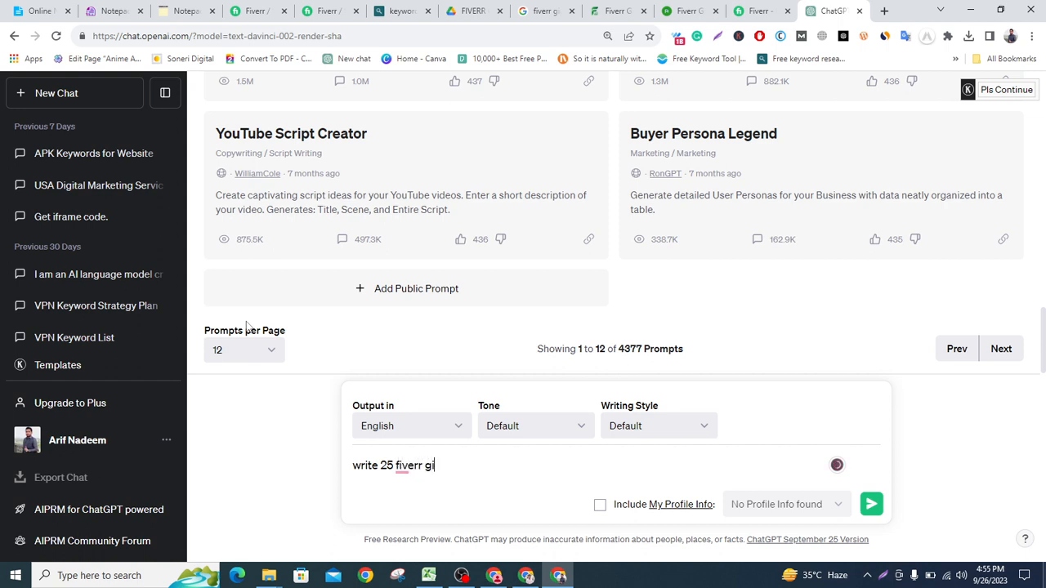
pyautogui.write('g title for')
# Copy the second keyword, "cartoon YouTube thumbnail", from the 7-keyword task in the online notepad
pyautogui.click(193, 12)
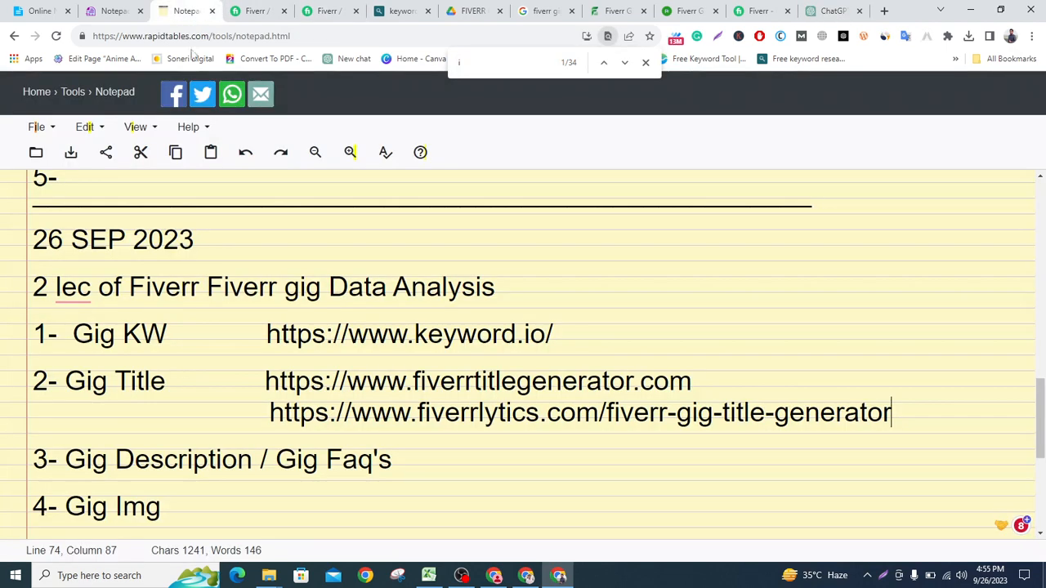
pyautogui.scroll(3, 326, 344)
pyautogui.scroll(3, 325, 344)
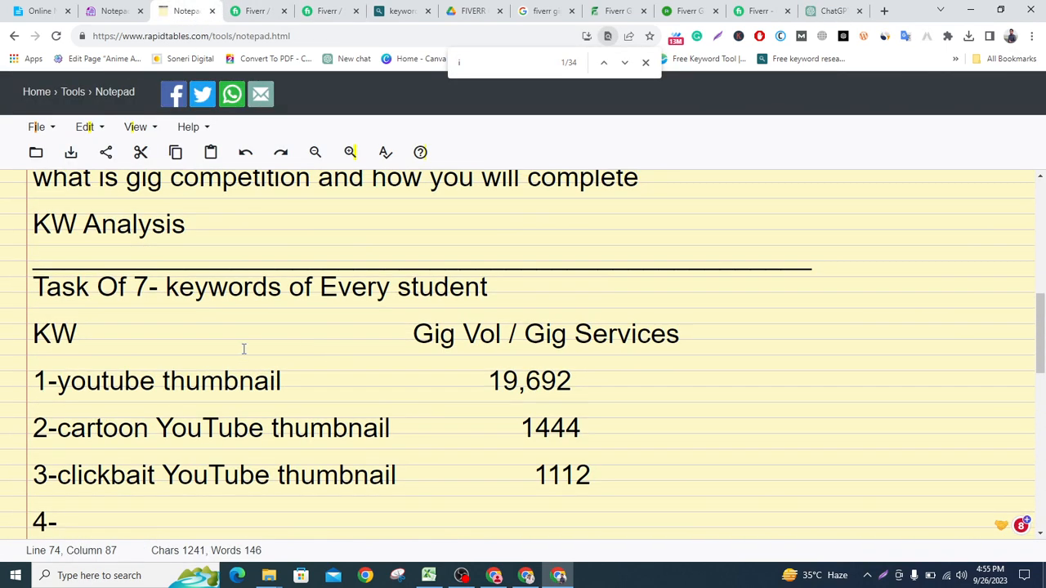
pyautogui.moveTo(392, 428); pyautogui.dragTo(63, 429)
pyautogui.hotkey('ctrl', 'c')
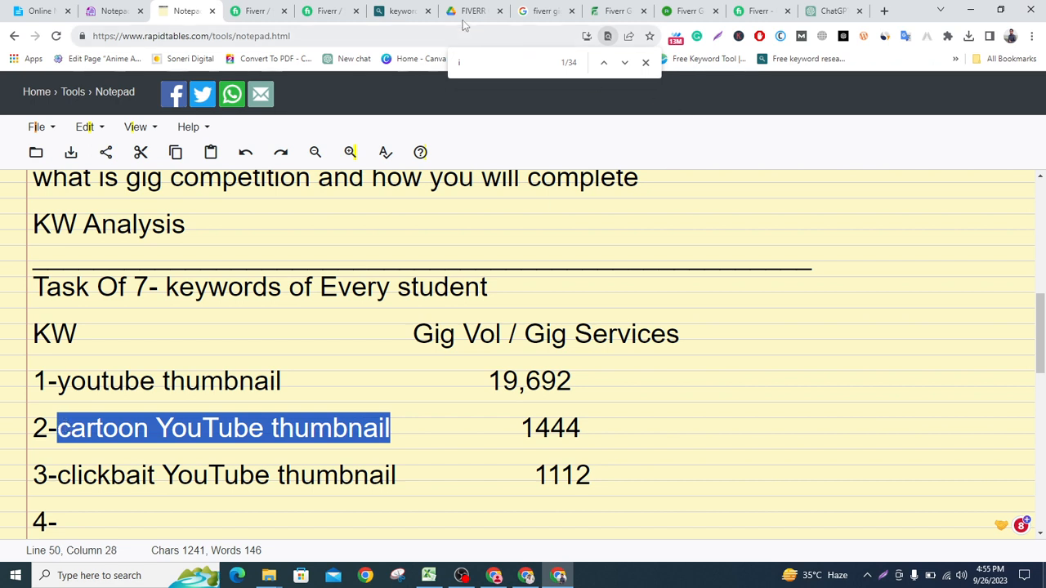
# Complete the ChatGPT prompt with the copied keyword "cartoon YouTube thumbnail" and send it
pyautogui.click(825, 11)
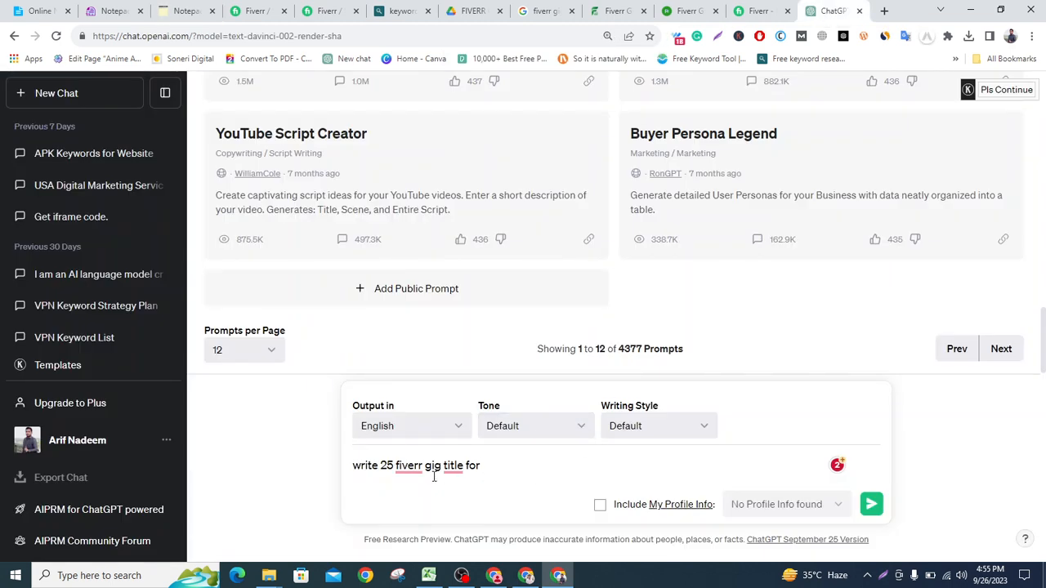
pyautogui.moveTo(453, 467)
pyautogui.hotkey('ctrl', 'v')
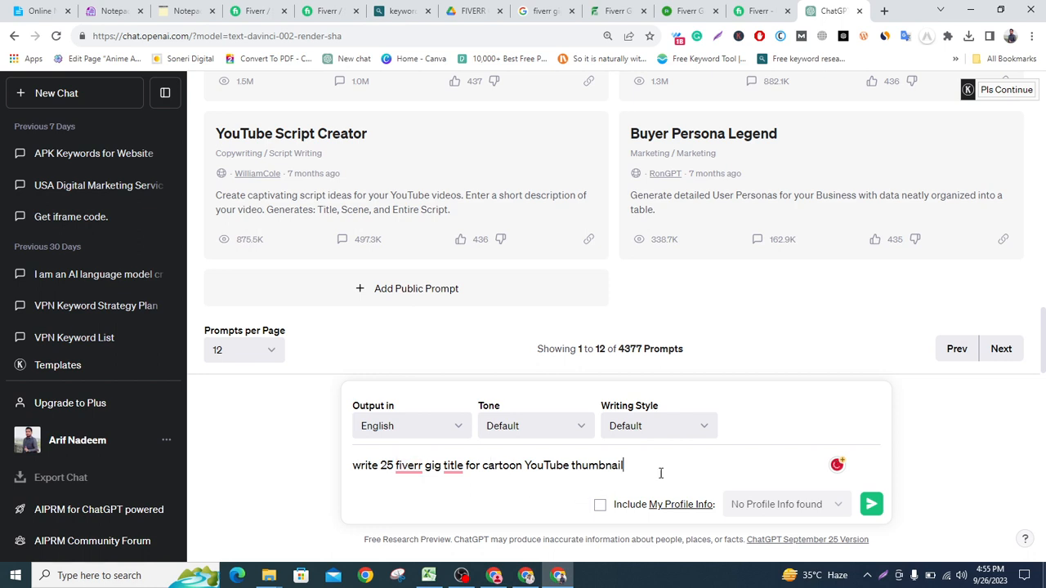
pyautogui.click(871, 504)
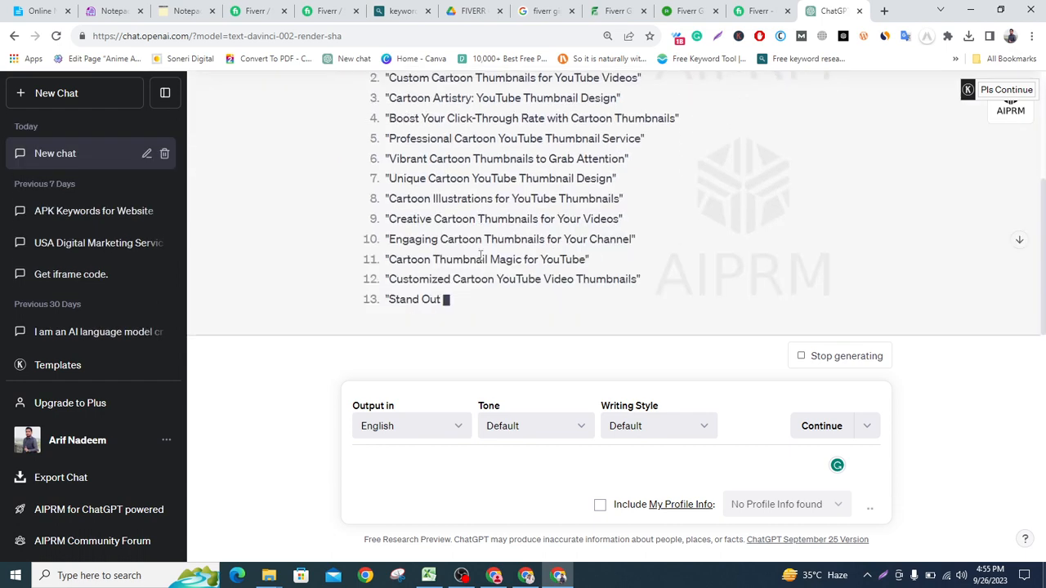
# Switch to Fiverrlytics and highlight "anually-build-150-high-pr" in the second gig title to examine its wording
pyautogui.click(617, 10)
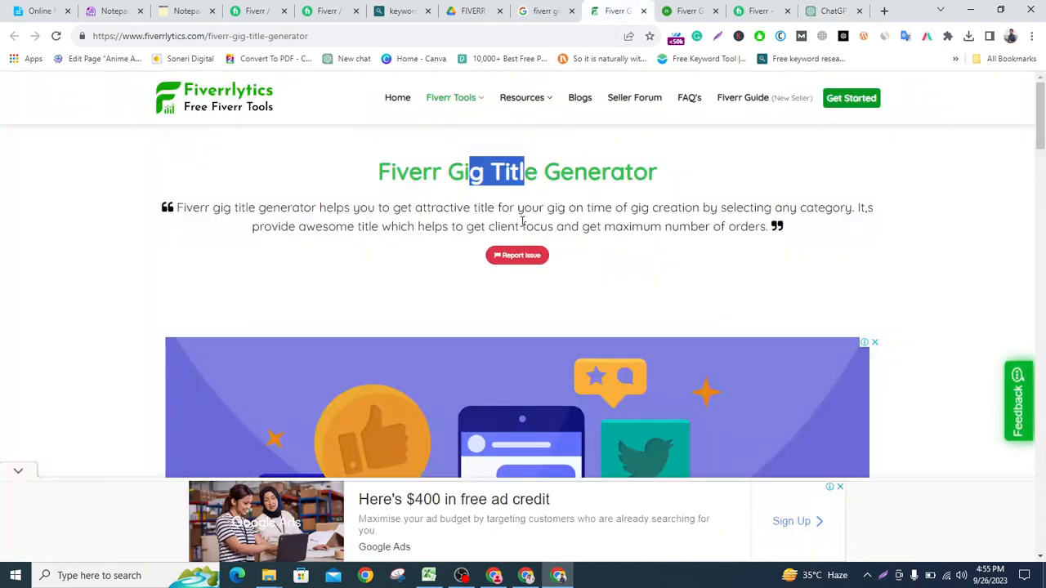
pyautogui.scroll(-10, 522, 220)
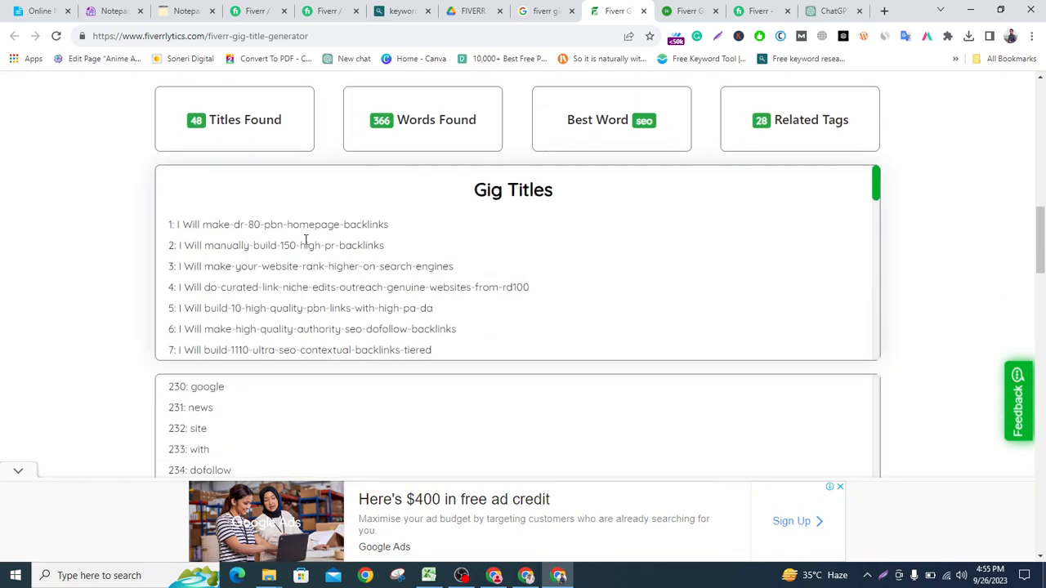
pyautogui.moveTo(297, 245); pyautogui.dragTo(350, 266)
pyautogui.moveTo(174, 245); pyautogui.dragTo(274, 245)
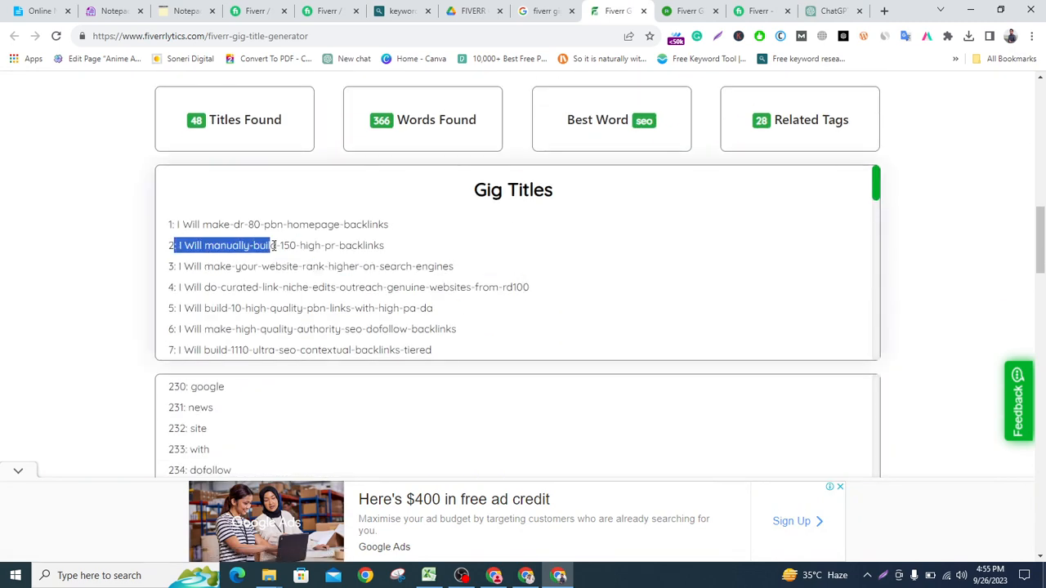
pyautogui.click(210, 260)
pyautogui.moveTo(216, 245); pyautogui.dragTo(334, 245)
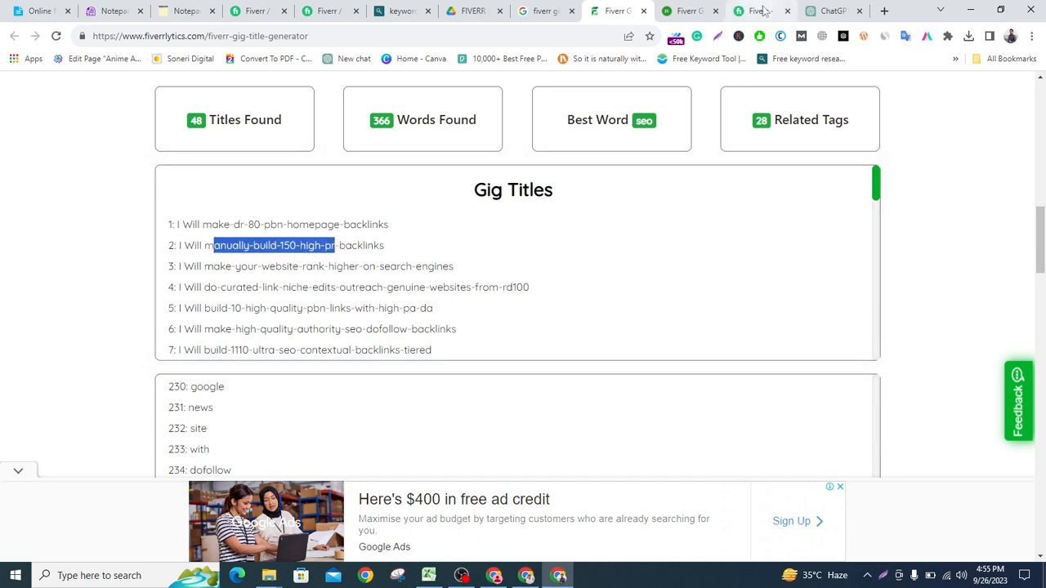
# Go back to ChatGPT and highlight the first, sixth and ninth suggested gig titles in turn
pyautogui.click(832, 10)
pyautogui.scroll(2, 488, 251)
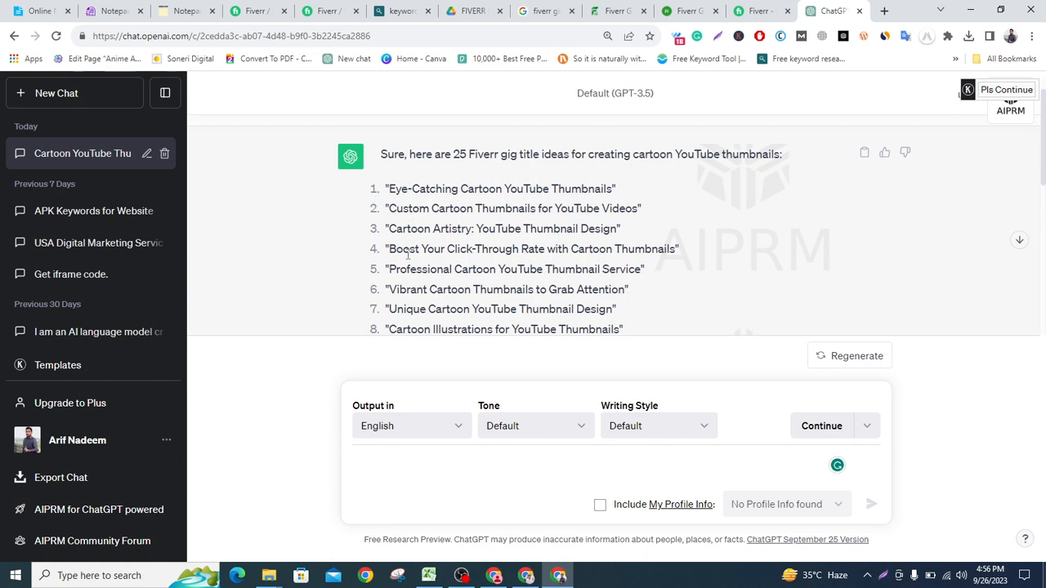
pyautogui.scroll(-1, 494, 242)
pyautogui.moveTo(382, 129); pyautogui.dragTo(613, 124)
pyautogui.moveTo(384, 224); pyautogui.dragTo(636, 223)
pyautogui.moveTo(387, 286); pyautogui.dragTo(620, 284)
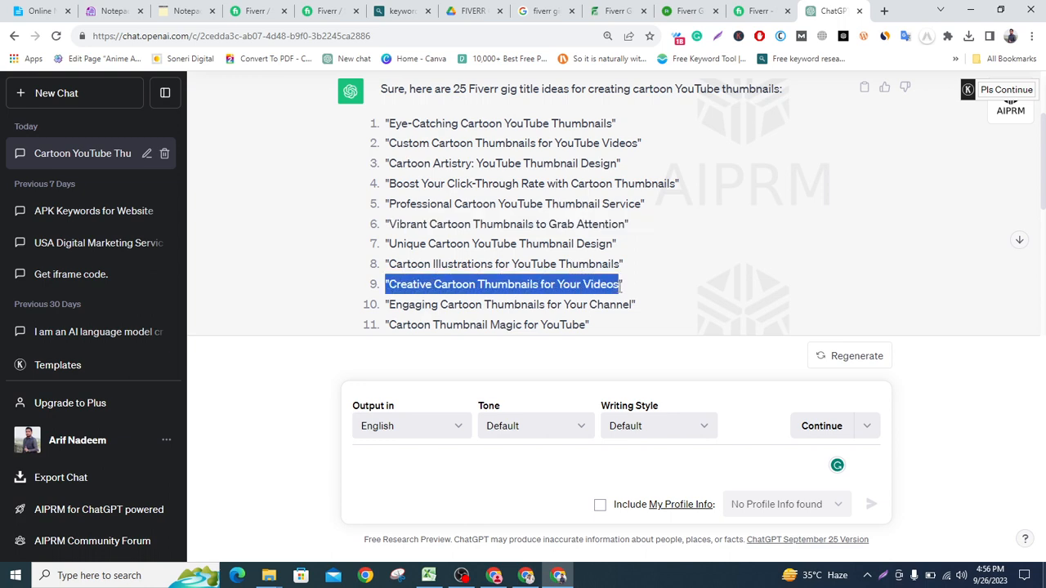
# Read through all 25 suggested cartoon thumbnail titles, highlighting the wording of the thirteenth and fourteenth
pyautogui.scroll(-2, 687, 221)
pyautogui.scroll(-3, 686, 221)
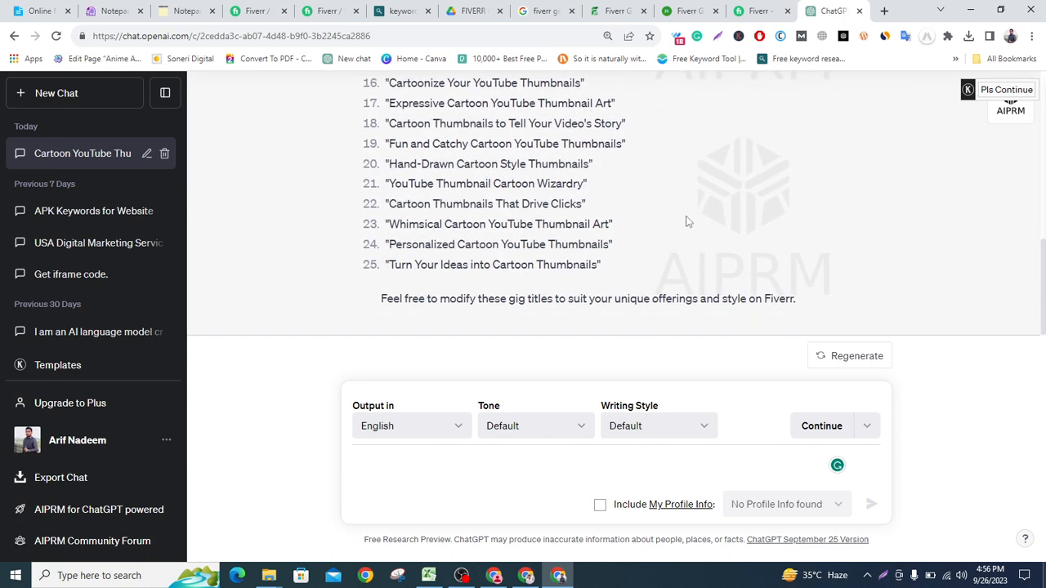
pyautogui.scroll(2, 686, 222)
pyautogui.scroll(3, 687, 221)
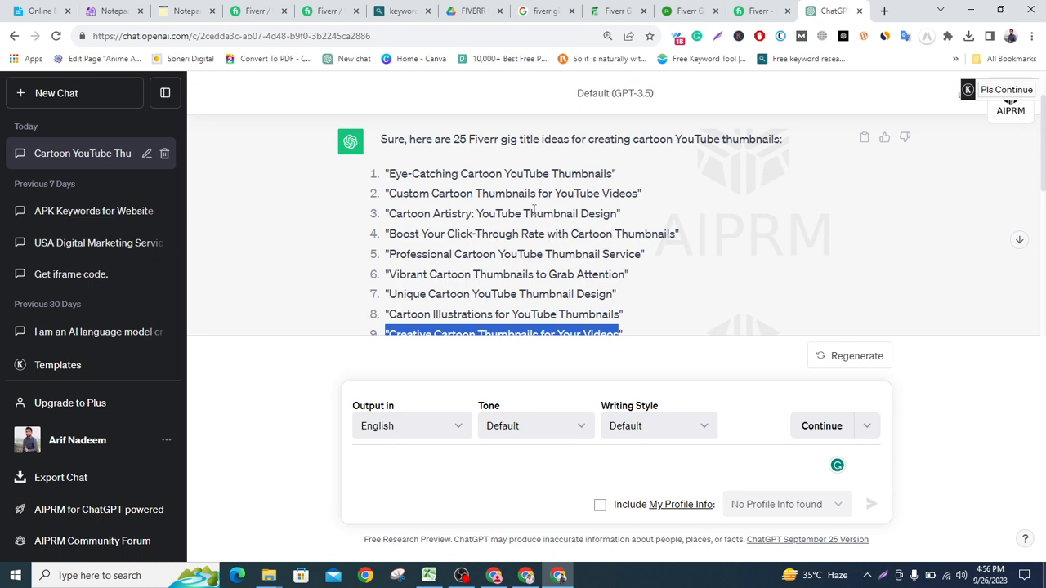
pyautogui.scroll(-2, 493, 284)
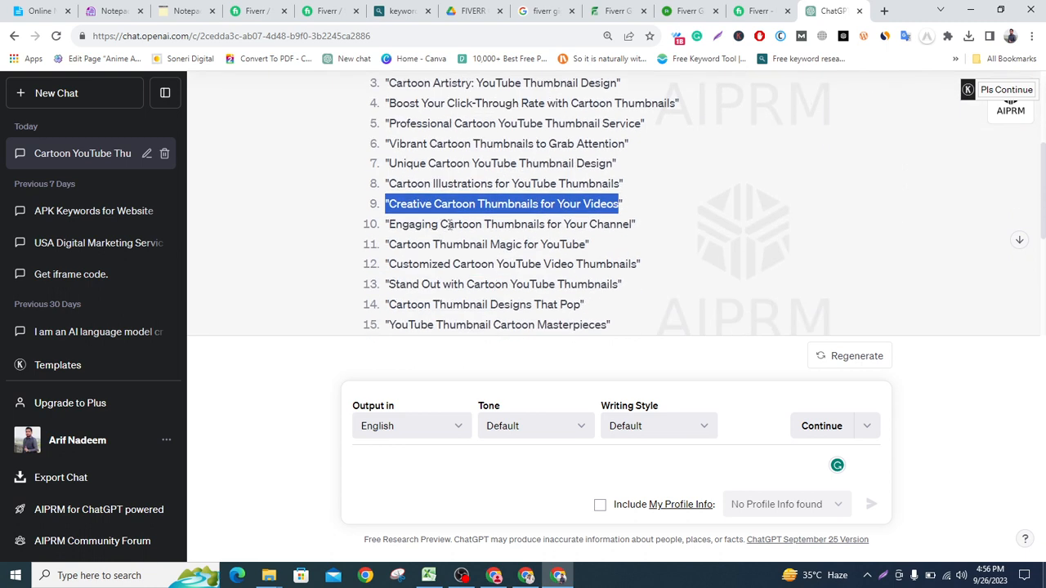
pyautogui.scroll(-1, 494, 262)
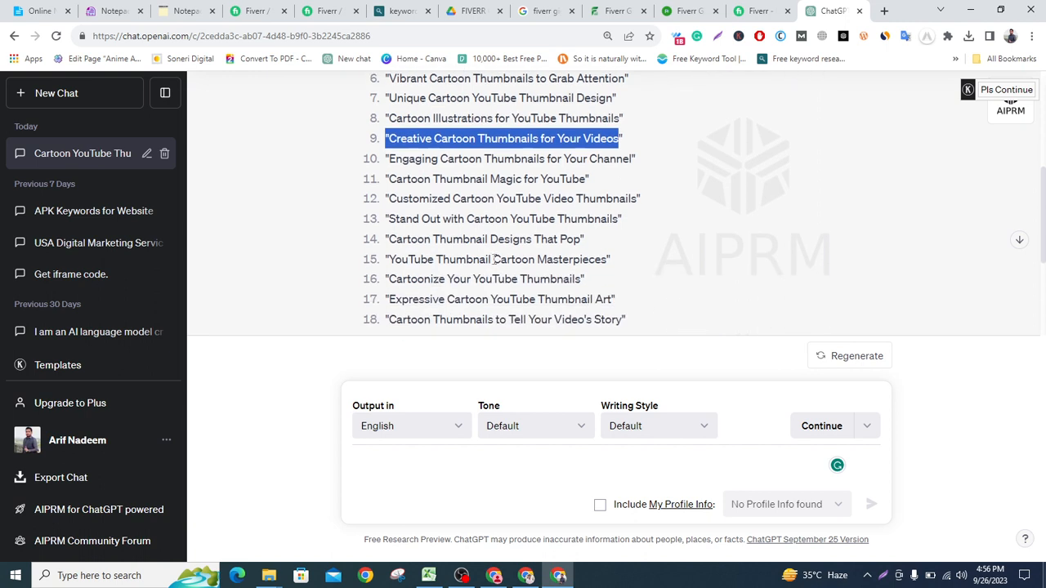
pyautogui.moveTo(470, 219); pyautogui.dragTo(593, 233)
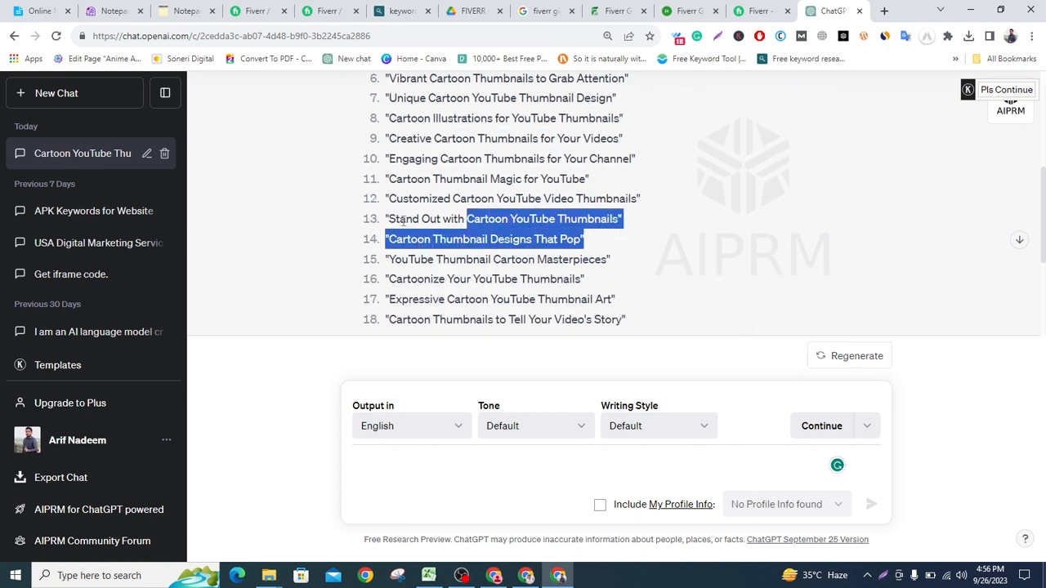
pyautogui.click(607, 221)
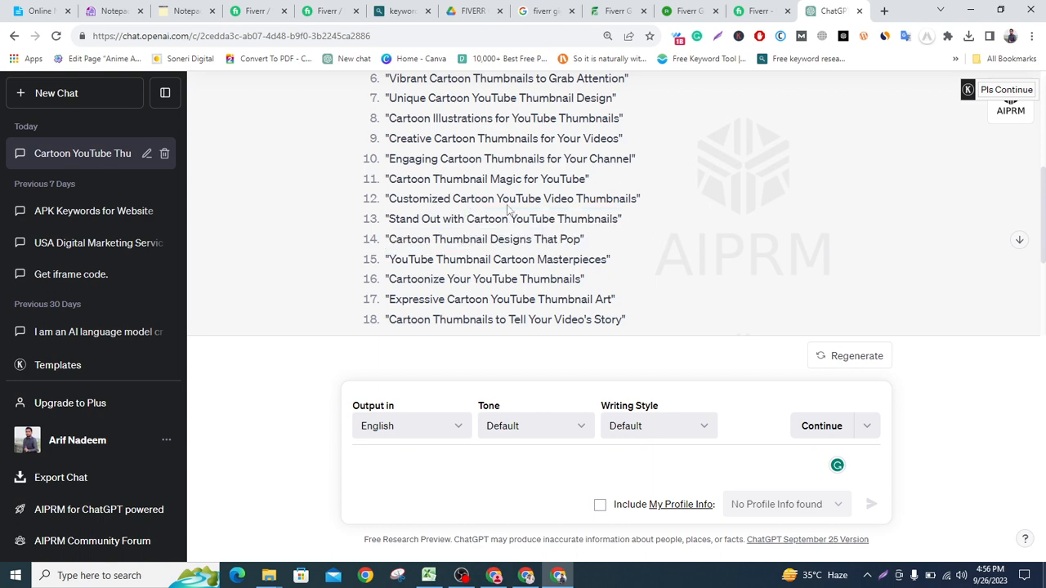
pyautogui.scroll(-3, 487, 192)
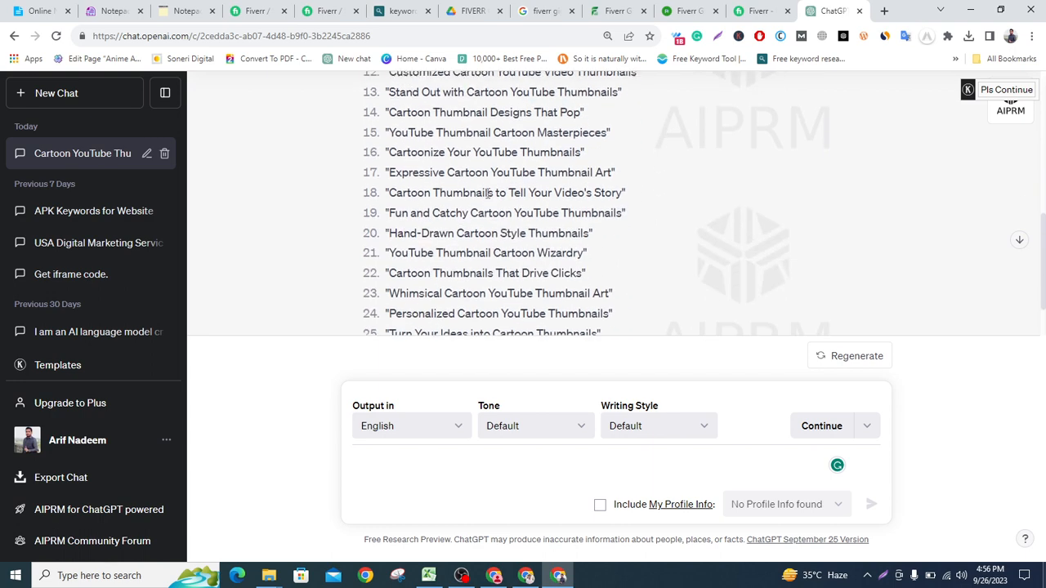
# Show the Fiverr home page with its account sign-up dialog dismissed, and return to the ChatGPT title list
pyautogui.click(759, 11)
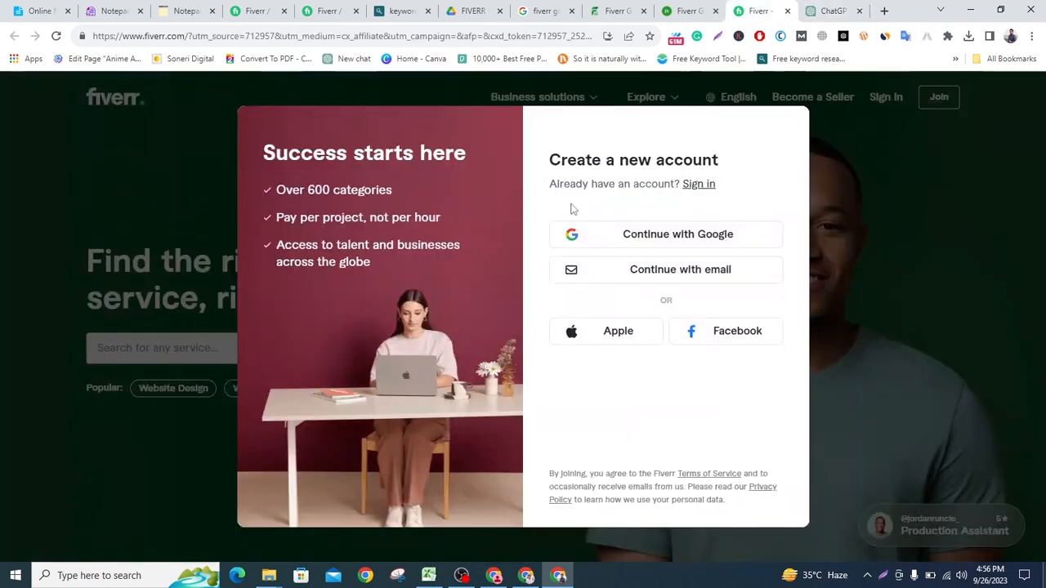
pyautogui.click(902, 183)
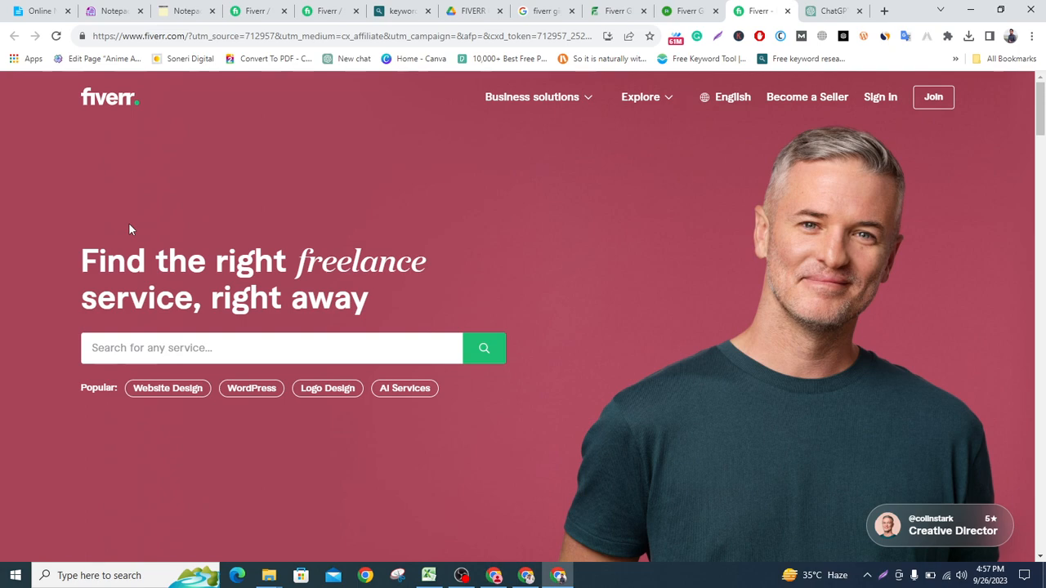
pyautogui.click(831, 10)
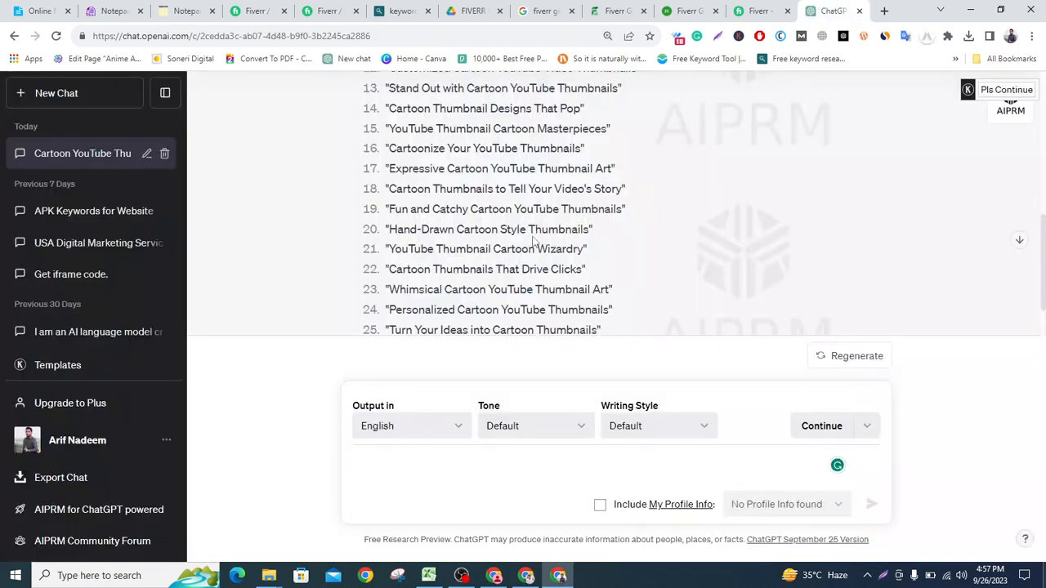
# Highlight the full list of 25 suggested cartoon thumbnail titles from the first to the last
pyautogui.scroll(4, 402, 177)
pyautogui.scroll(1, 402, 176)
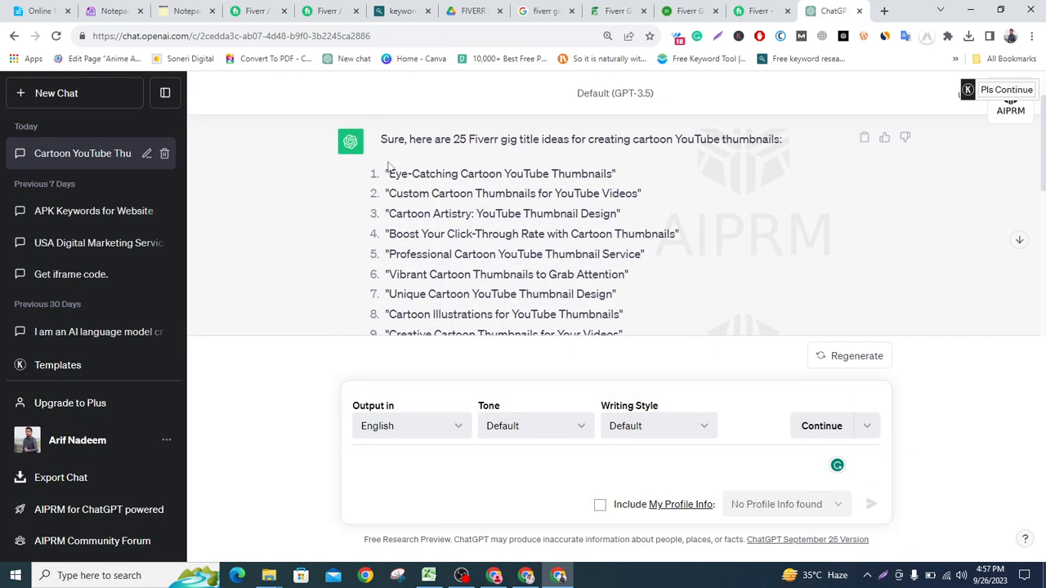
pyautogui.moveTo(385, 139); pyautogui.dragTo(641, 263)
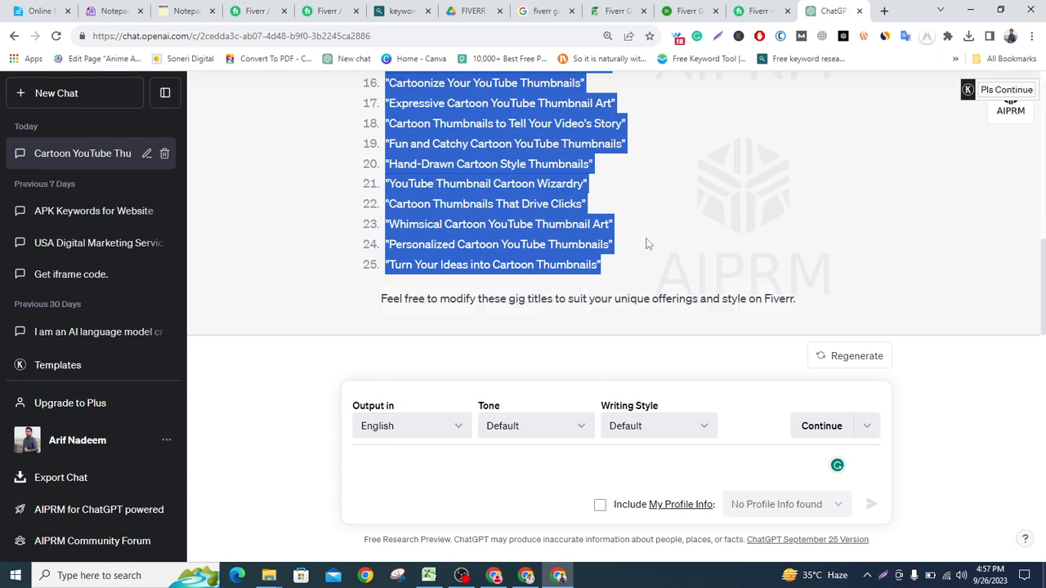
# Create a new blank Google Docs document in a separate browser tab
pyautogui.click(885, 11)
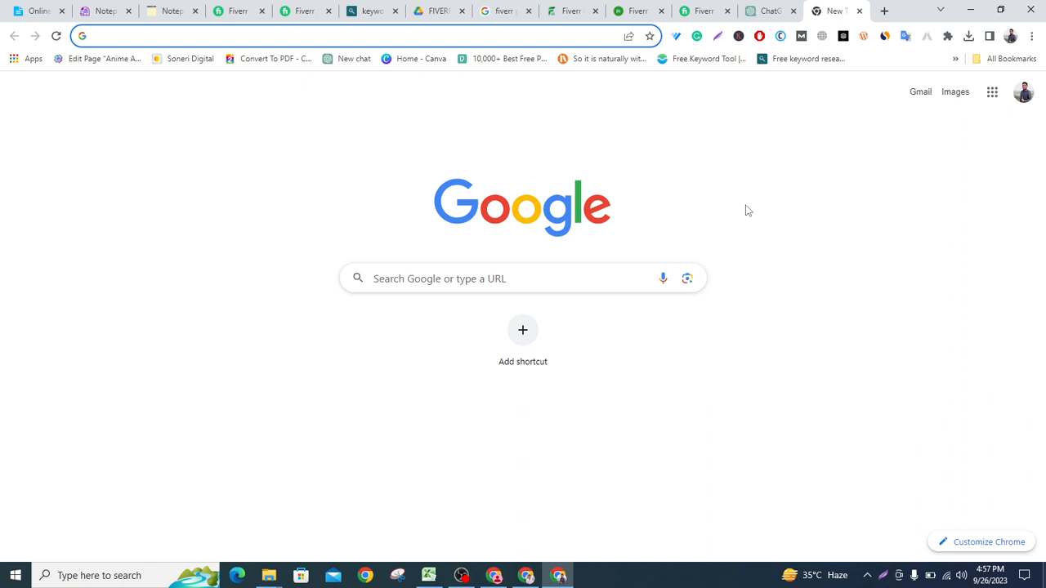
pyautogui.write('d')
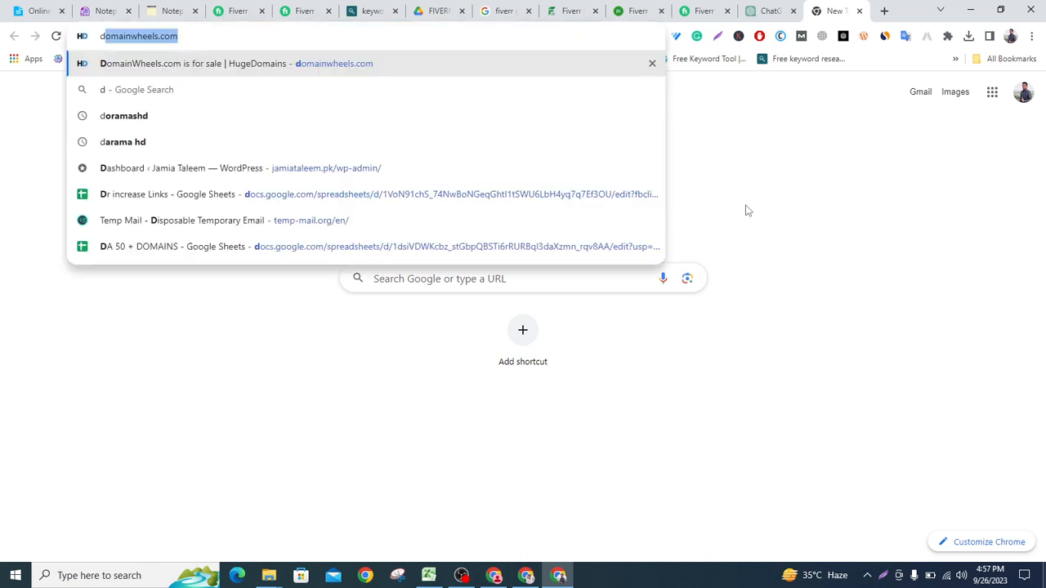
pyautogui.write('ocs new')
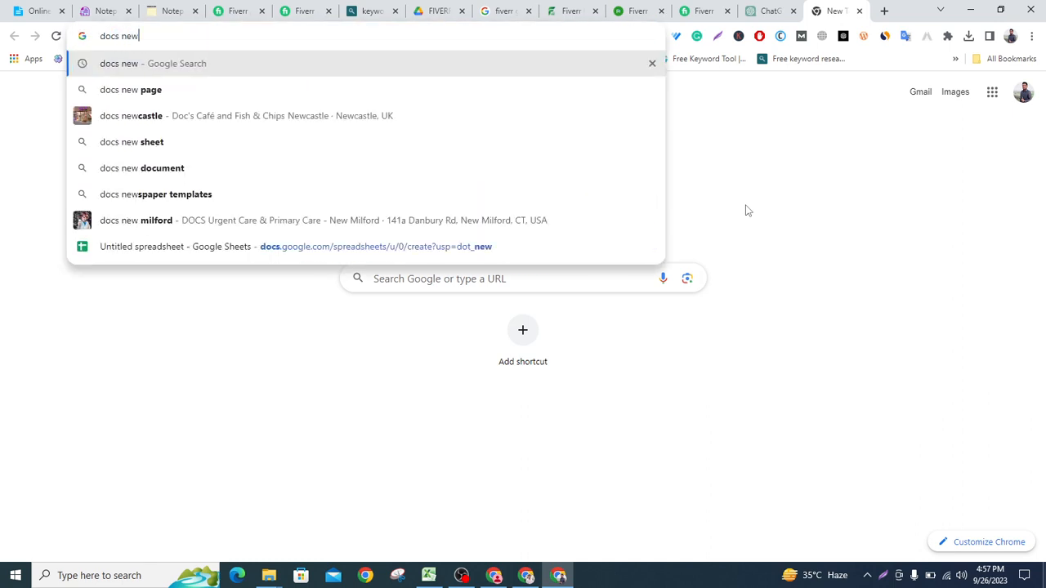
pyautogui.press('Return')
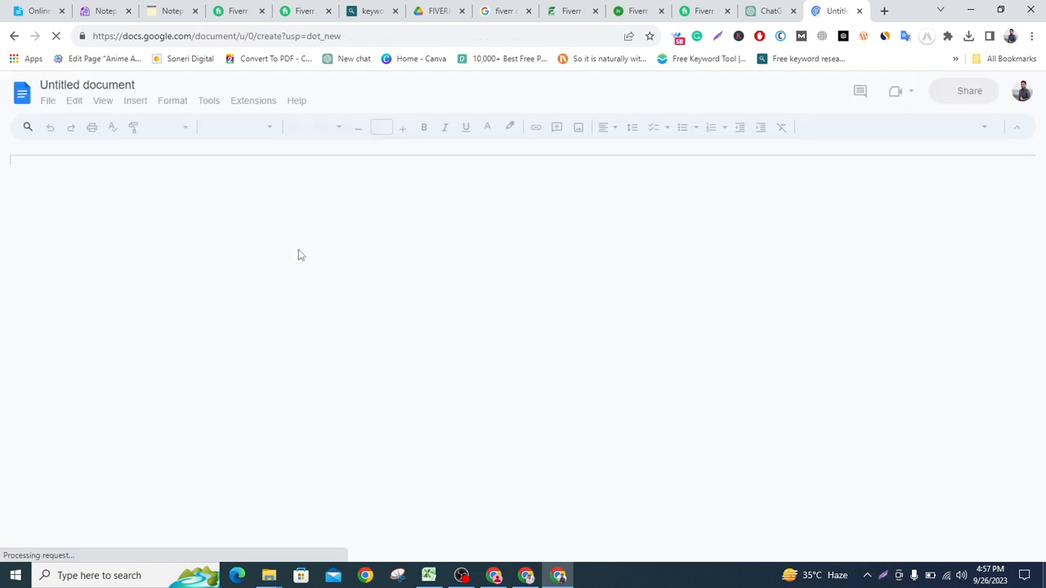
# Rename the untitled document with the owner's first name followed by "Gig Fiverr Content"
pyautogui.click(93, 82)
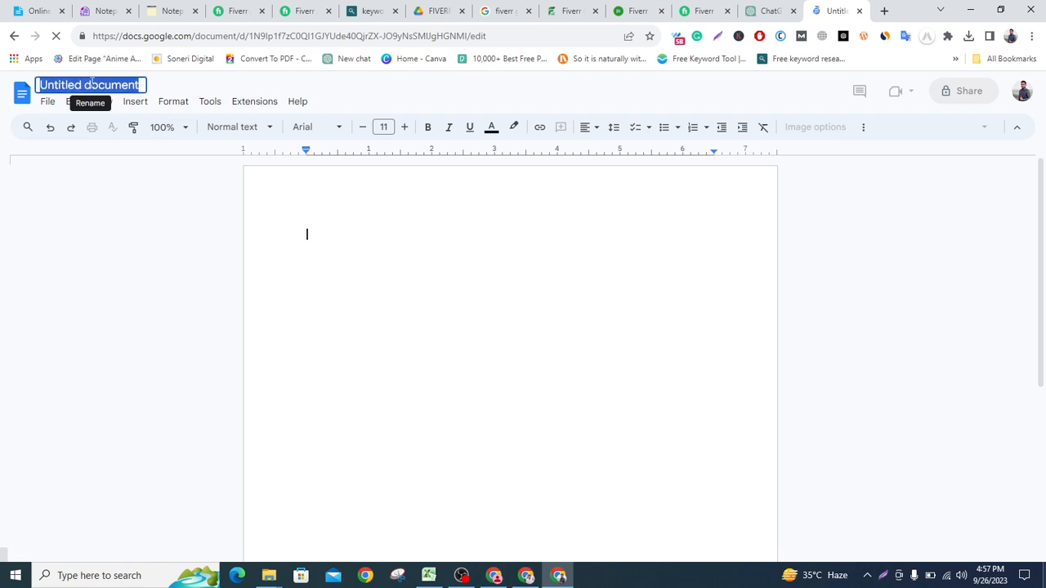
pyautogui.write('Ari')
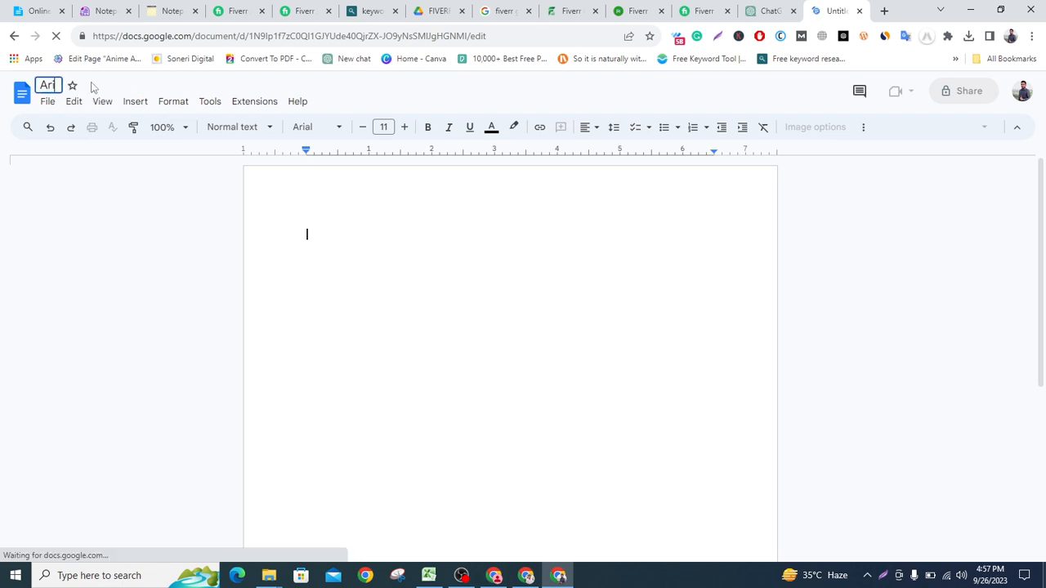
pyautogui.write('f')
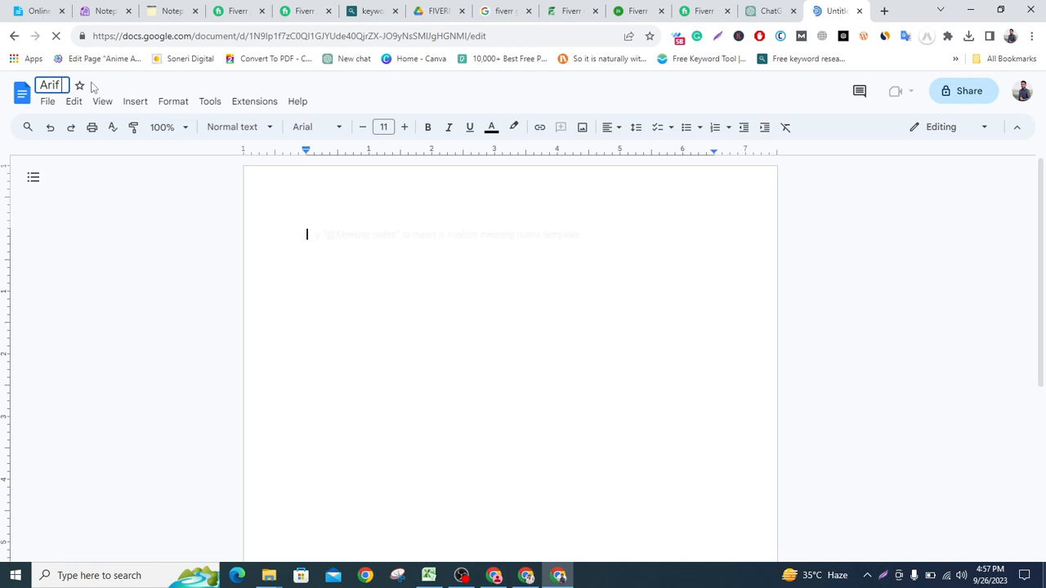
pyautogui.write(' Gig Fiver')
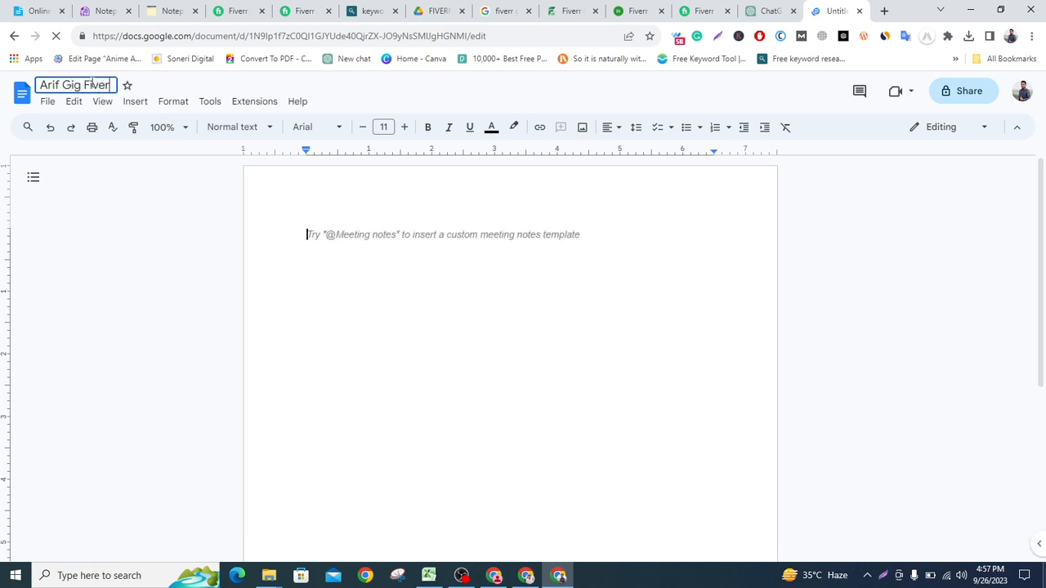
pyautogui.write('r C')
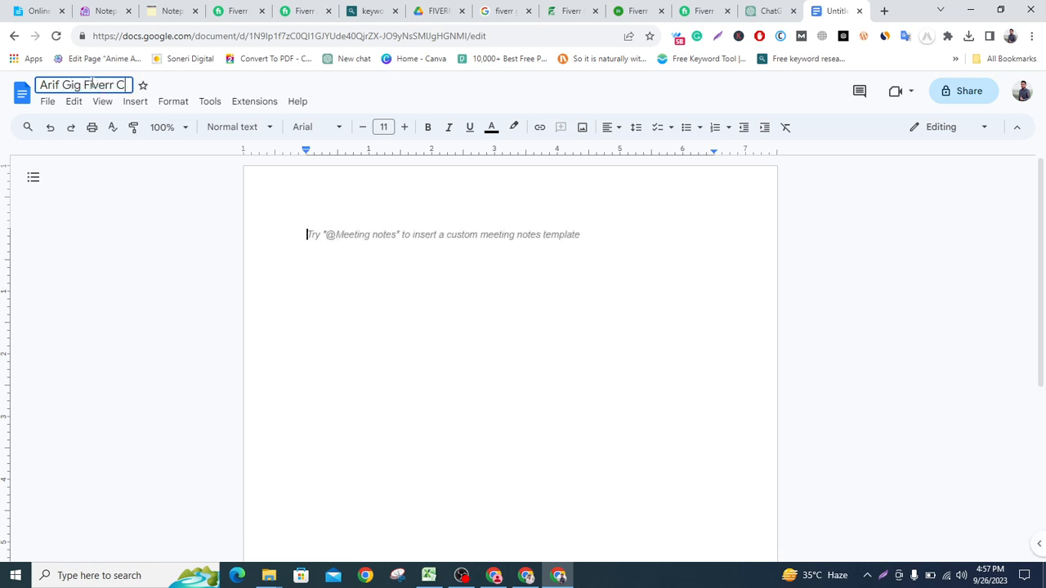
pyautogui.write('ontent')
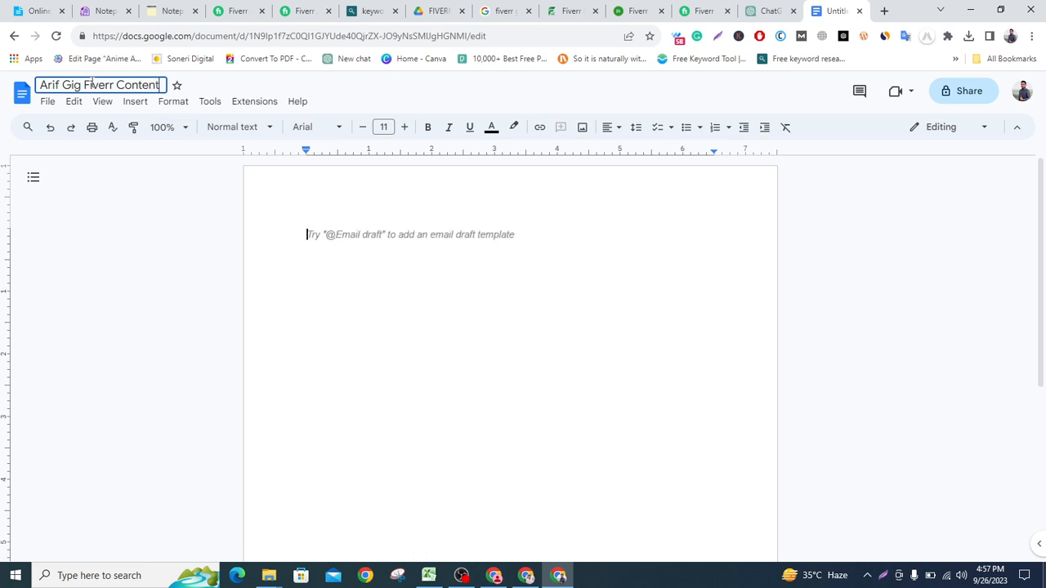
pyautogui.press('Return')
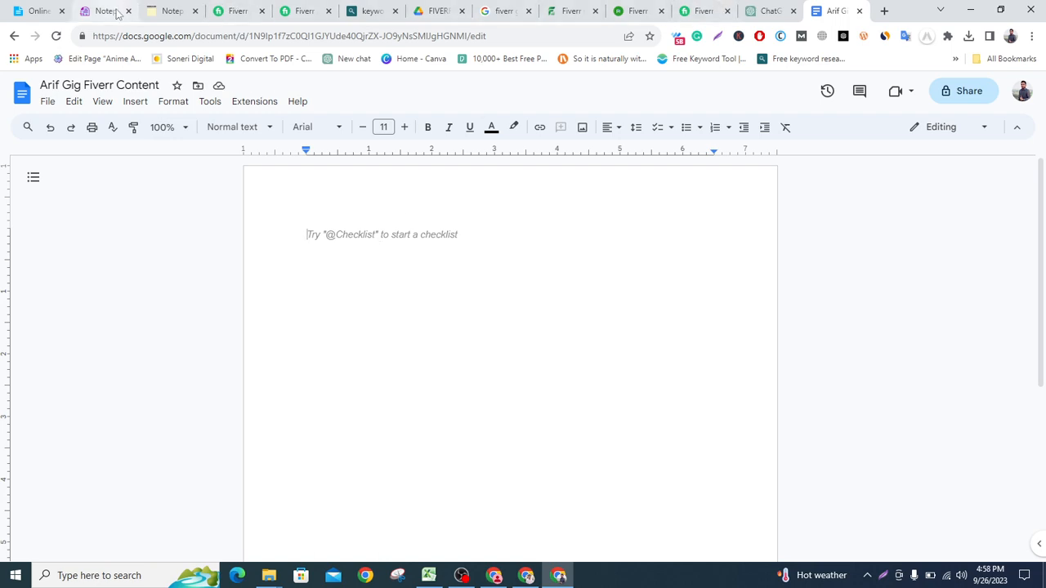
# Copy the keyword and gig volume list from the online notepad into the new document and add an underscore divider line below it
pyautogui.click(167, 12)
pyautogui.scroll(5, 144, 302)
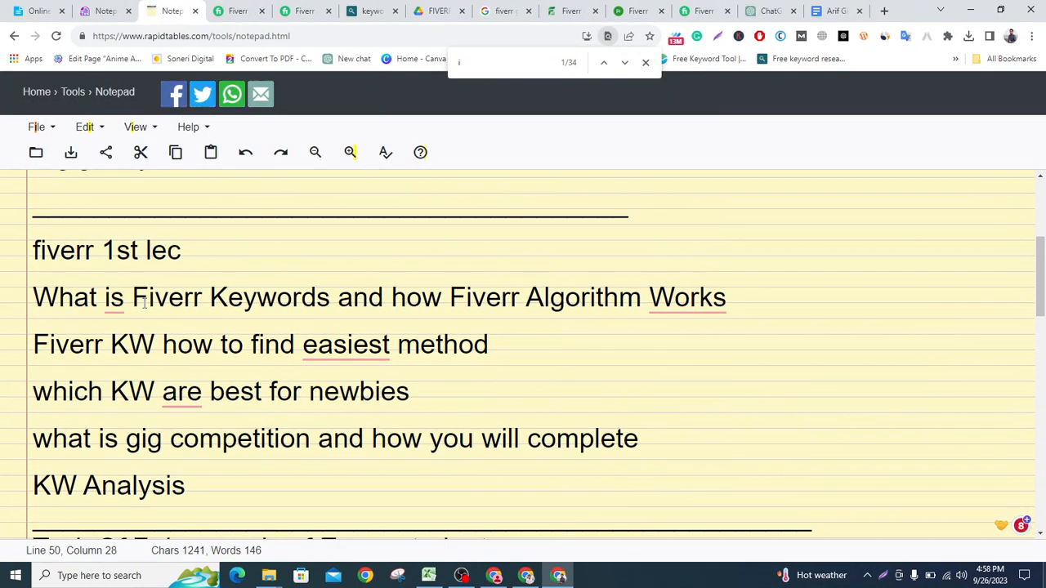
pyautogui.scroll(-4, 143, 303)
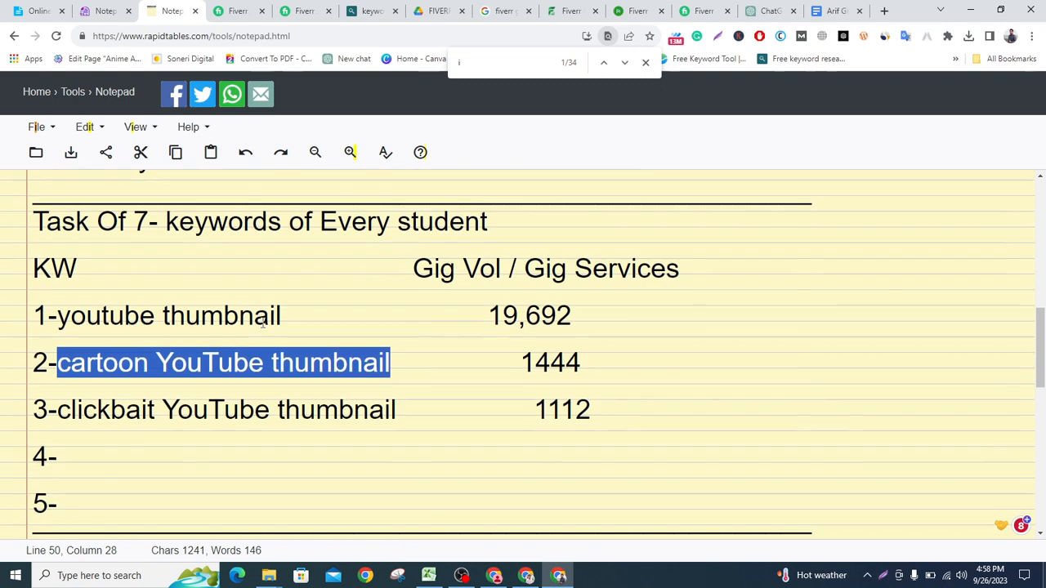
pyautogui.moveTo(33, 268); pyautogui.dragTo(501, 500)
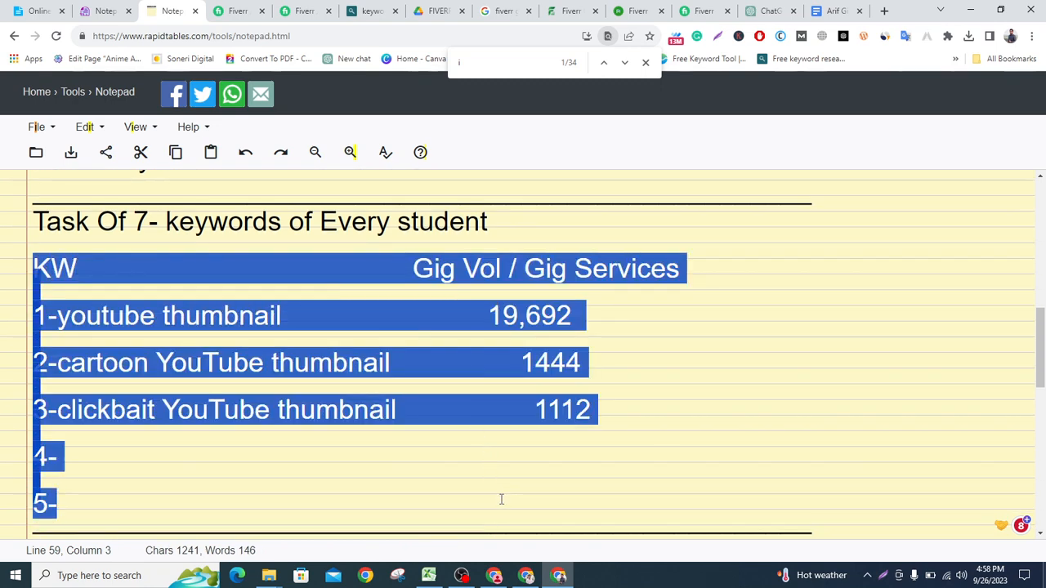
pyautogui.click(835, 10)
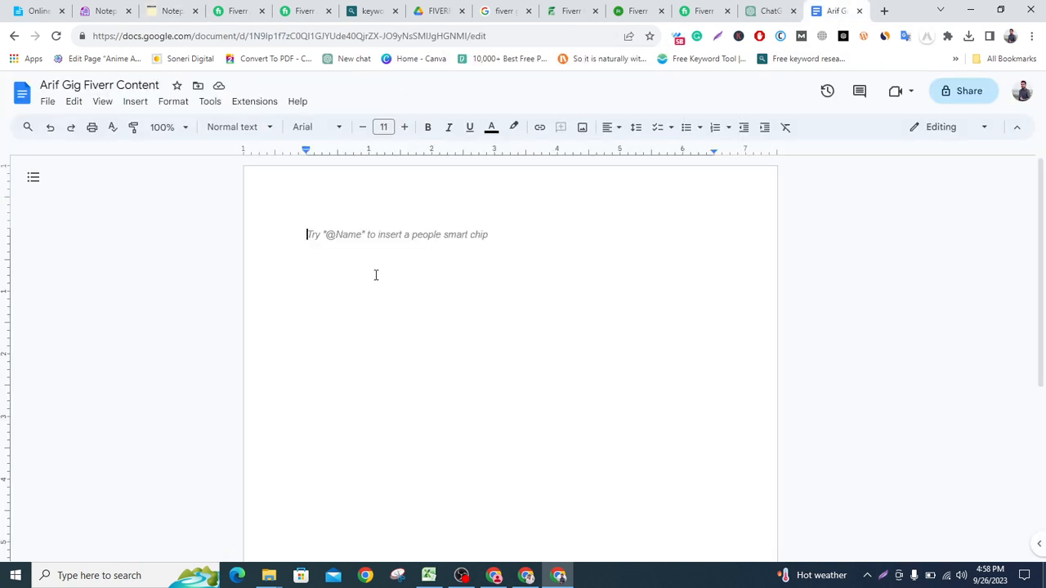
pyautogui.hotkey('ctrl', 'v')
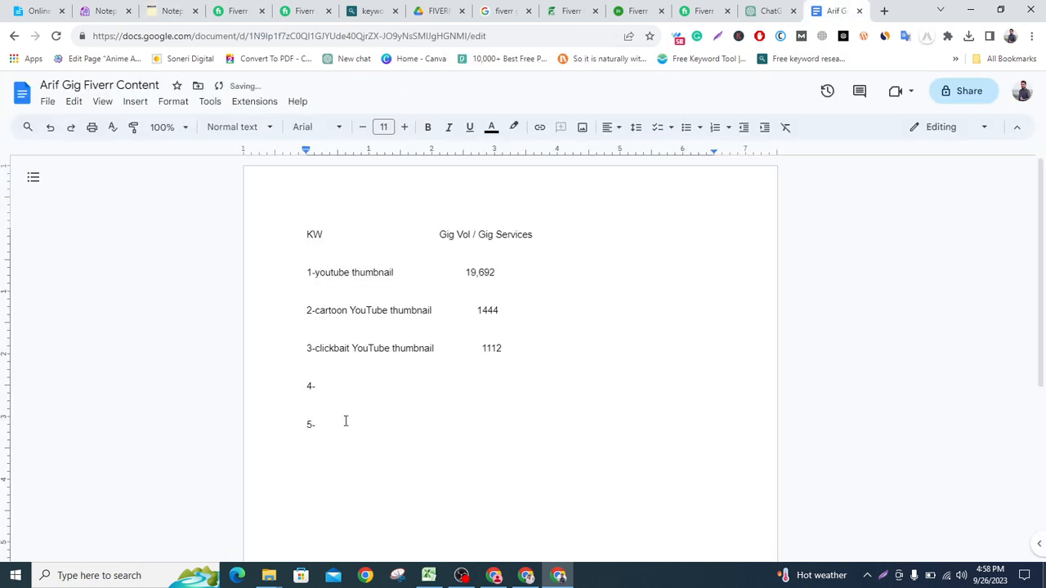
pyautogui.write('__________________________________________________')
# Copy the first 14 suggested titles from the ChatGPT list, from "Eye-Catching Cartoon YouTube Thumbnails" to "Cartoon Thumbnail Designs That Pop"
pyautogui.click(768, 11)
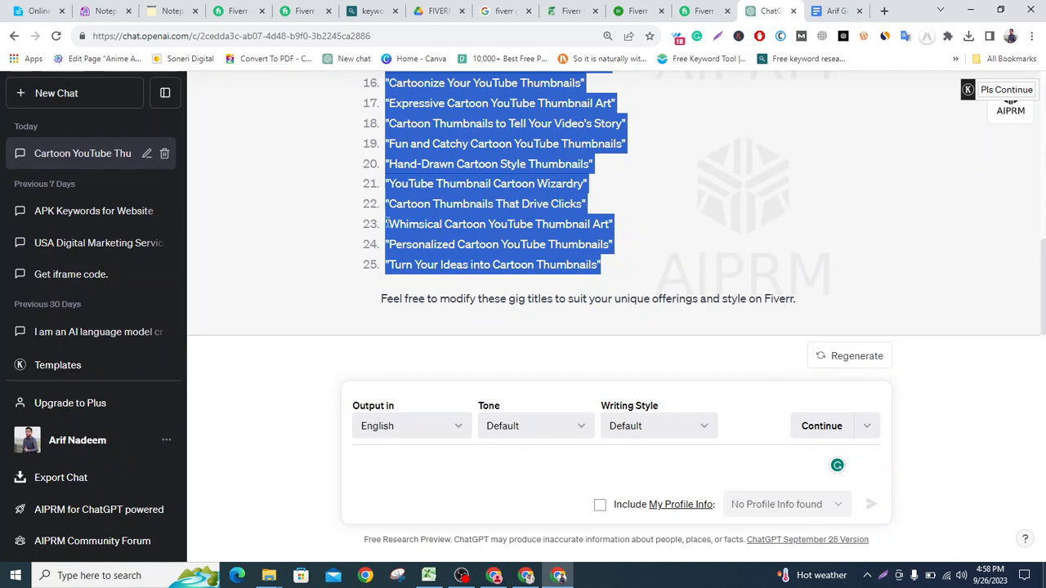
pyautogui.scroll(5, 386, 223)
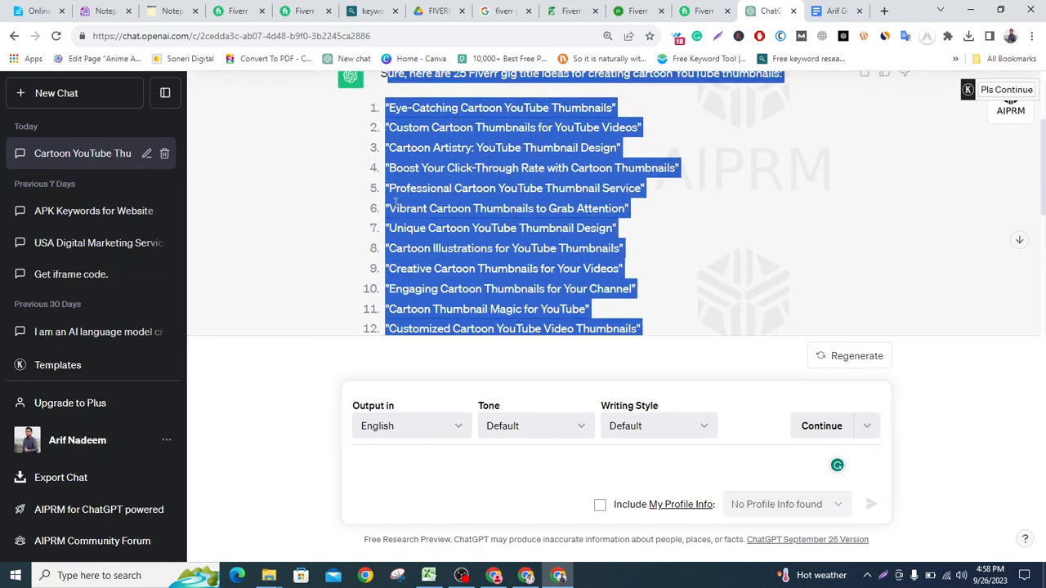
pyautogui.click(754, 166)
pyautogui.moveTo(386, 108); pyautogui.dragTo(637, 305)
pyautogui.hotkey('ctrl', 'c')
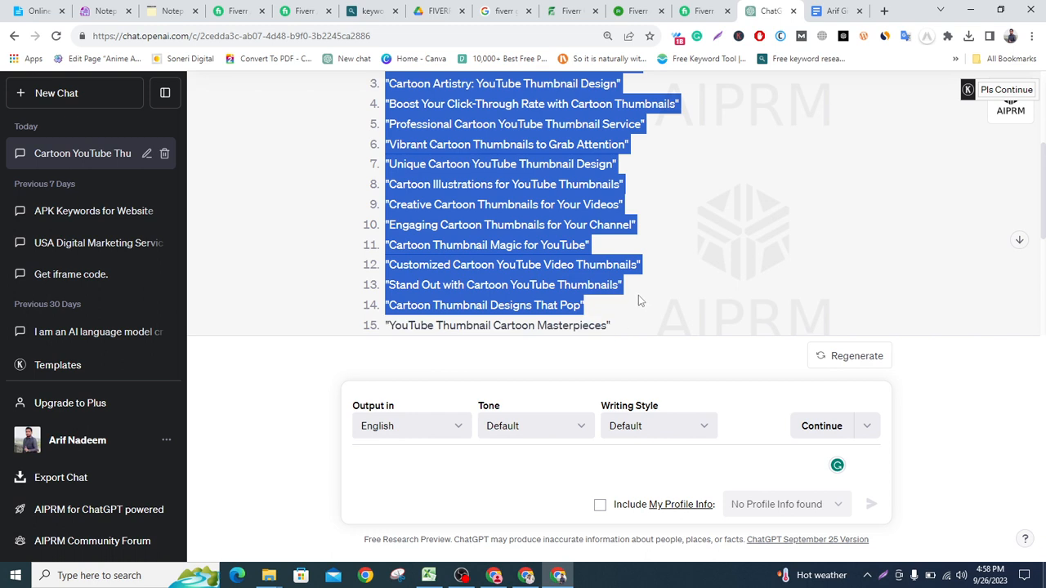
# Paste the copied titles without formatting below the divider in the Google Docs document and add another underscore line after them
pyautogui.click(813, 12)
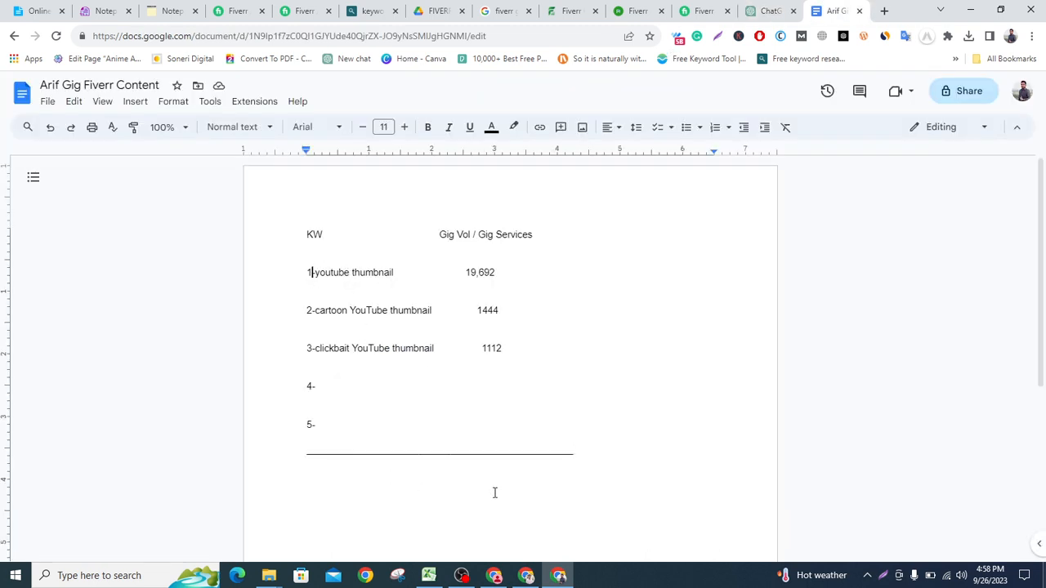
pyautogui.press('Return')
pyautogui.hotkey('ctrl', 'v')
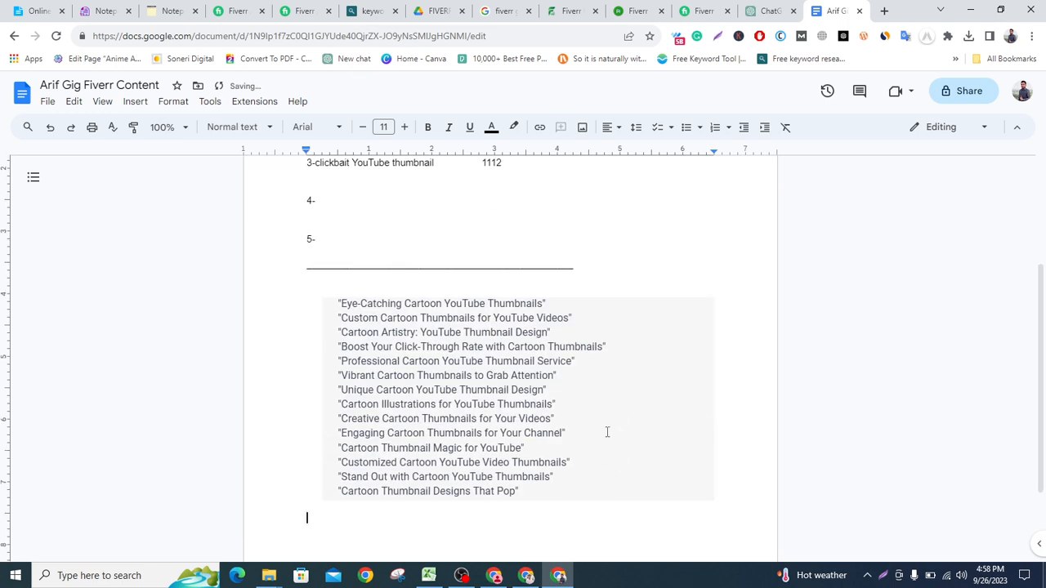
pyautogui.hotkey('ctrl', 'z')
pyautogui.rightClick(397, 310)
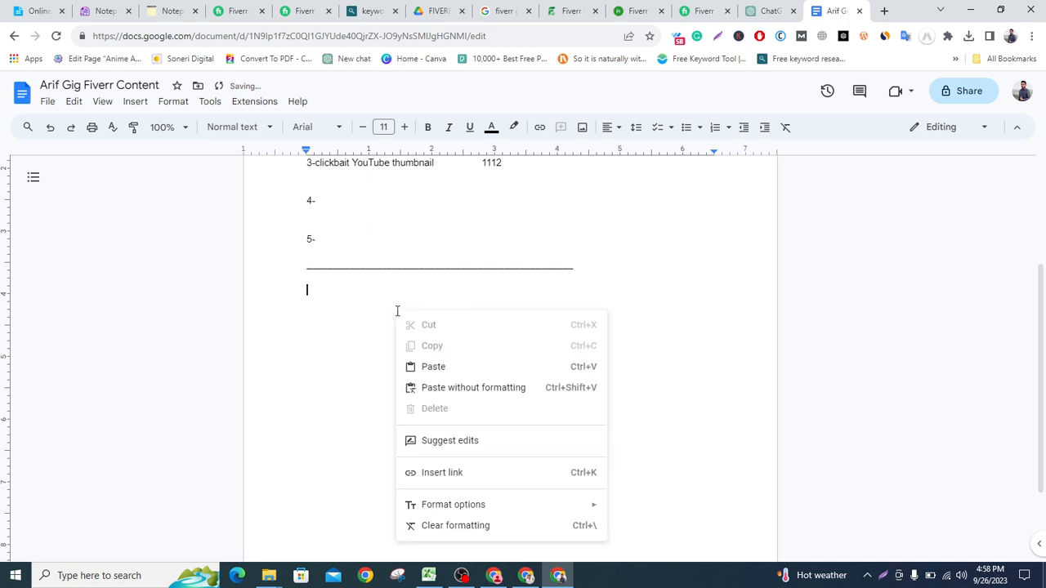
pyautogui.click(454, 385)
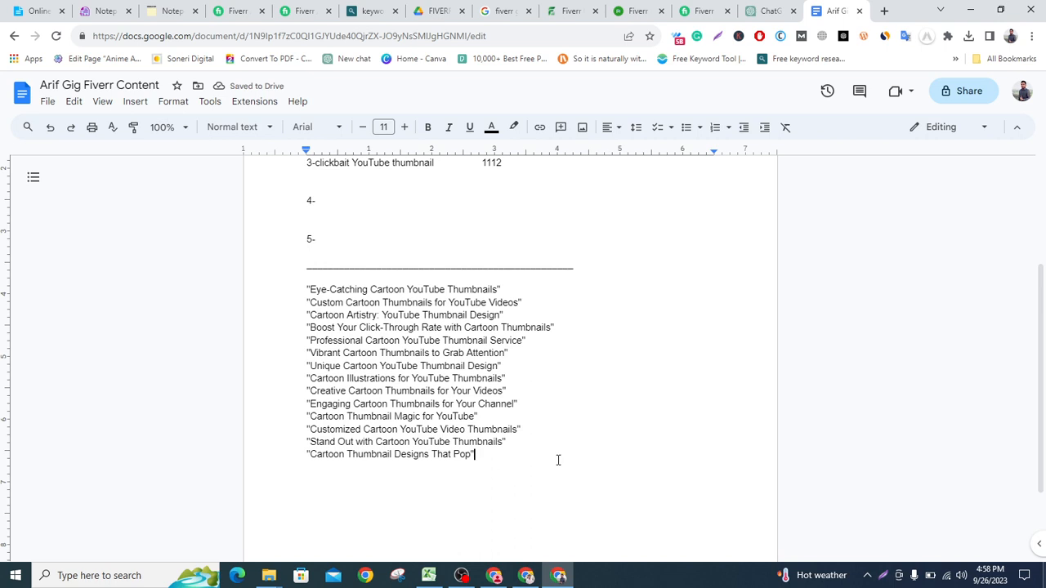
pyautogui.press('Return')
pyautogui.write('________________________________________________________')
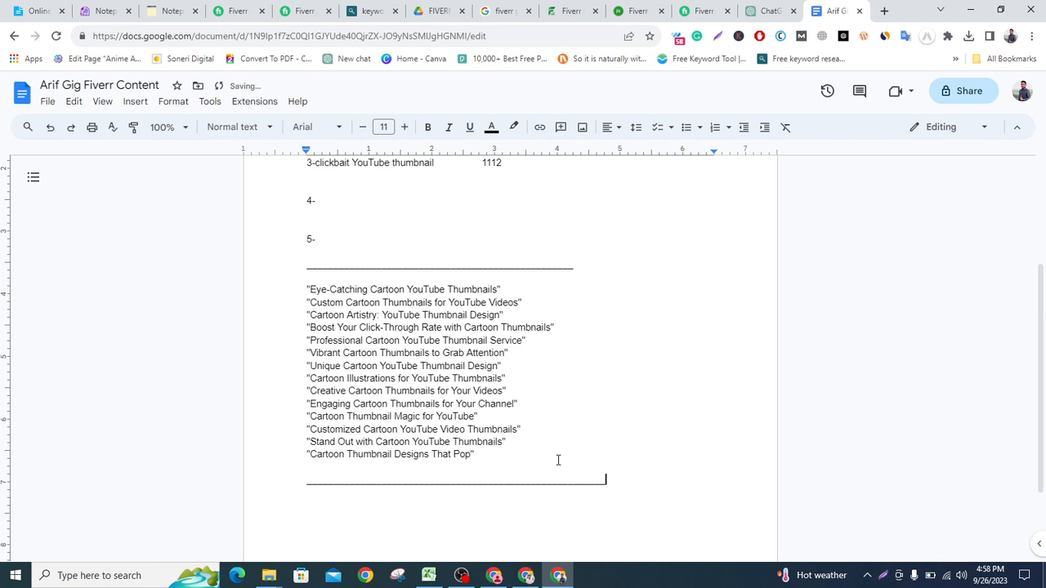
# Copy the first keyword, "youtube thumbnail", and paste it as a heading line above the pasted titles
pyautogui.scroll(2, 558, 460)
pyautogui.click(314, 219)
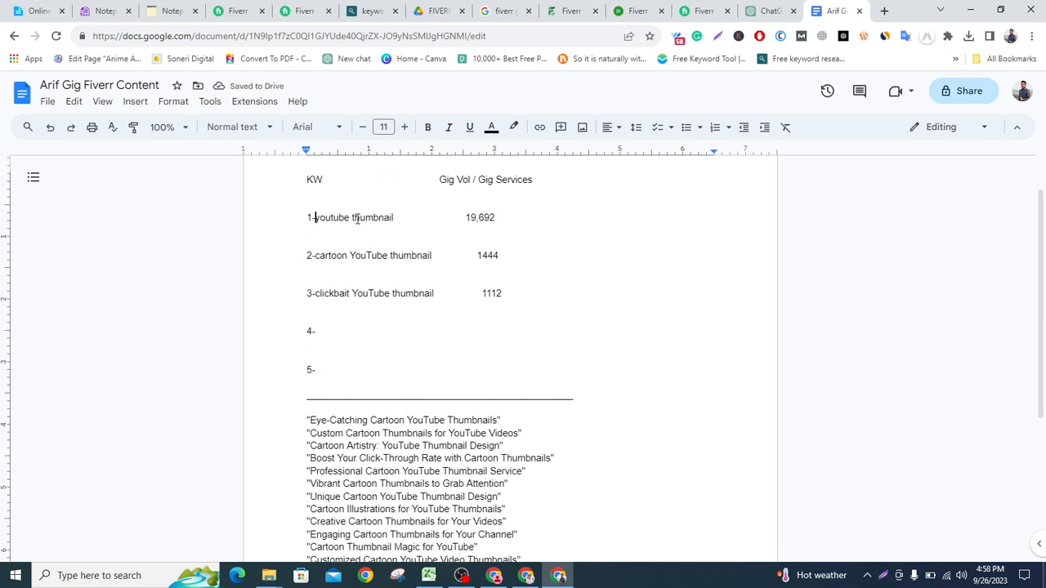
pyautogui.keyDown('shift'); pyautogui.click(399, 219); pyautogui.keyUp('shift')
pyautogui.hotkey('ctrl', 'c')
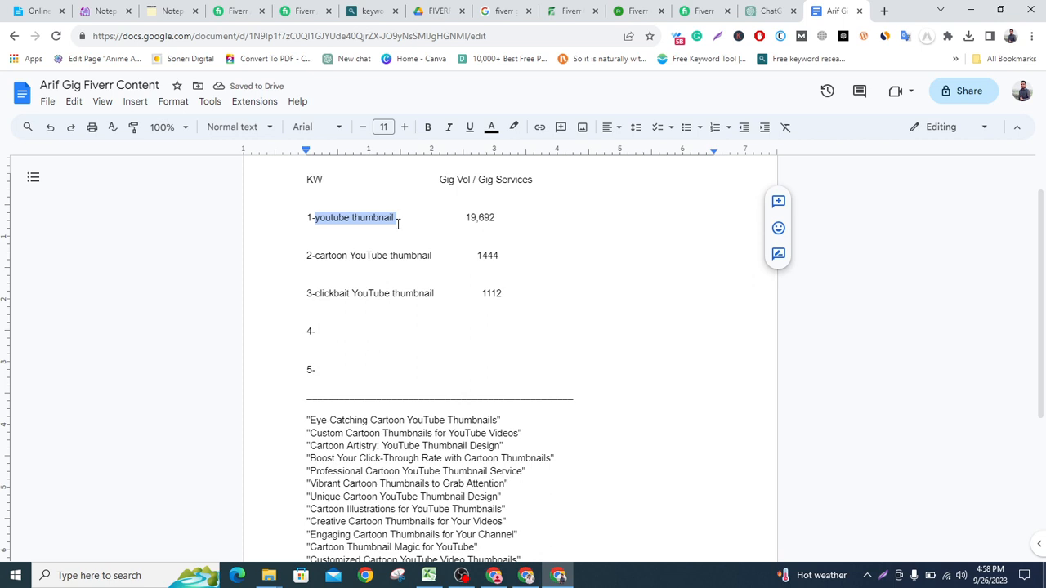
pyautogui.click(318, 408)
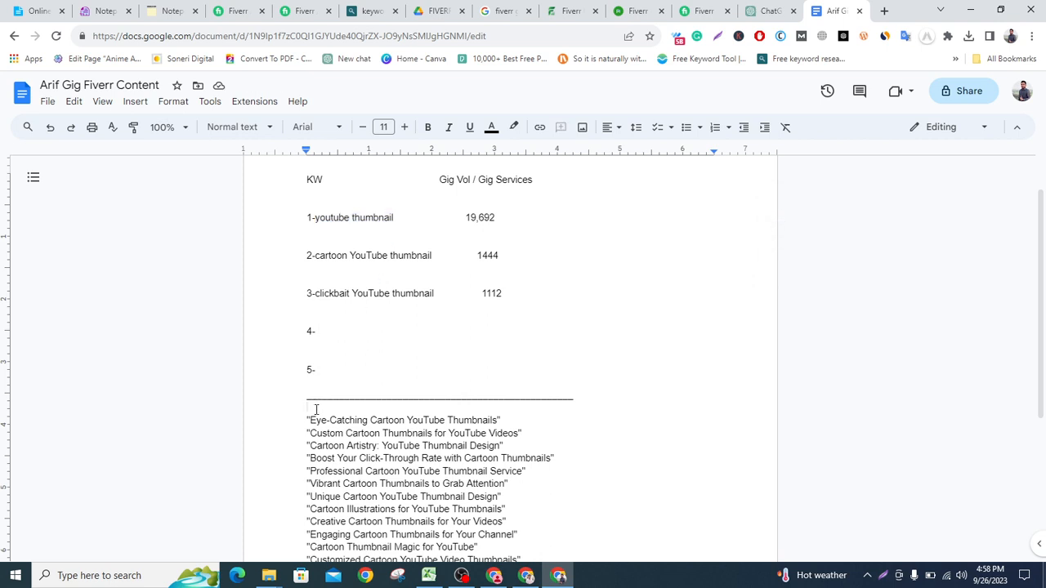
pyautogui.hotkey('ctrl', 'v')
pyautogui.press('Return')
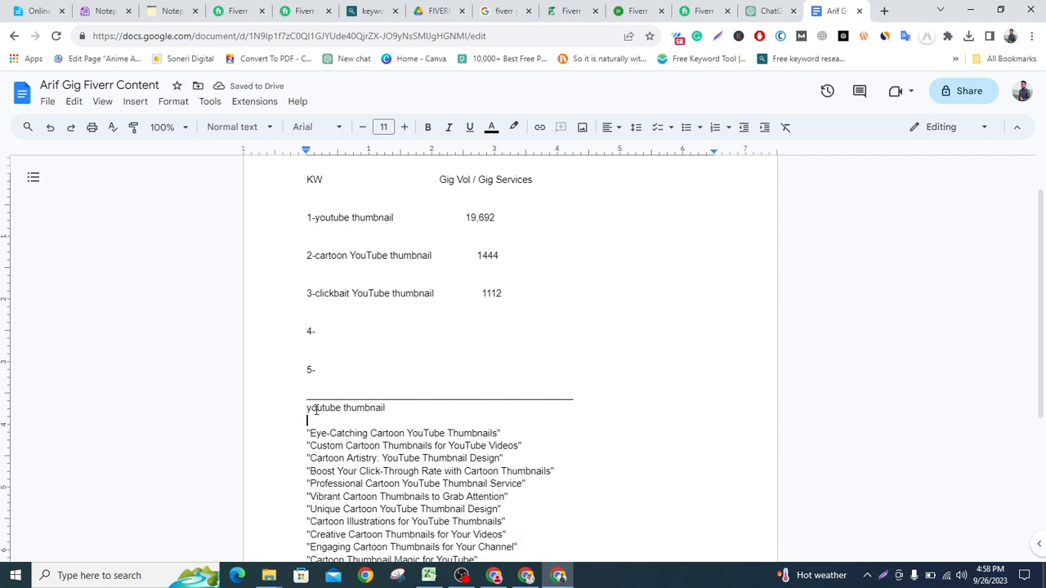
# Copy the third keyword, "clickbait YouTube thumbnail", and paste it on a new line below the second divider
pyautogui.scroll(-3, 344, 408)
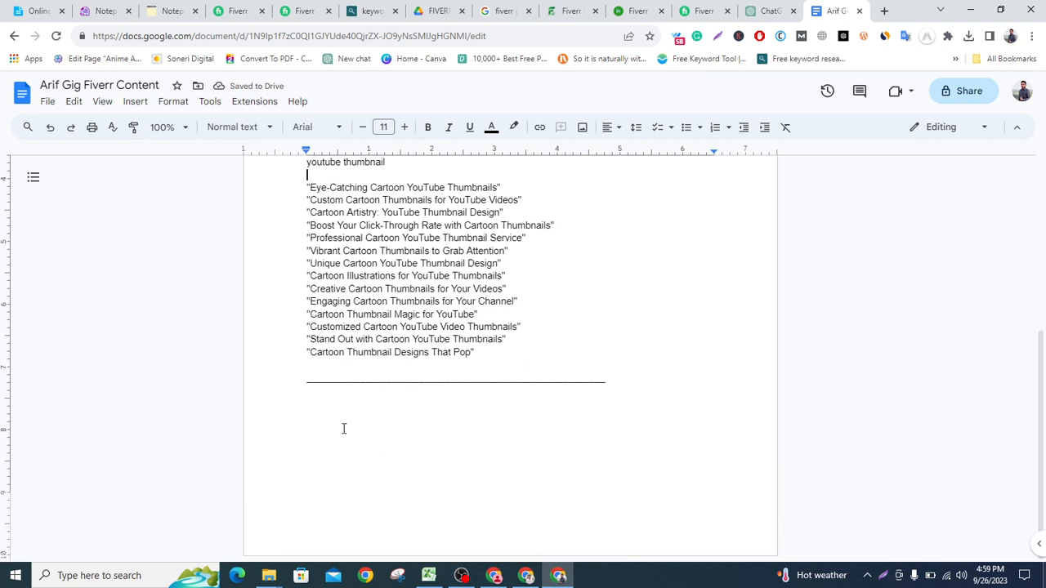
pyautogui.click(341, 421)
pyautogui.click(614, 387)
pyautogui.press('Return')
pyautogui.scroll(4, 614, 386)
pyautogui.click(318, 310)
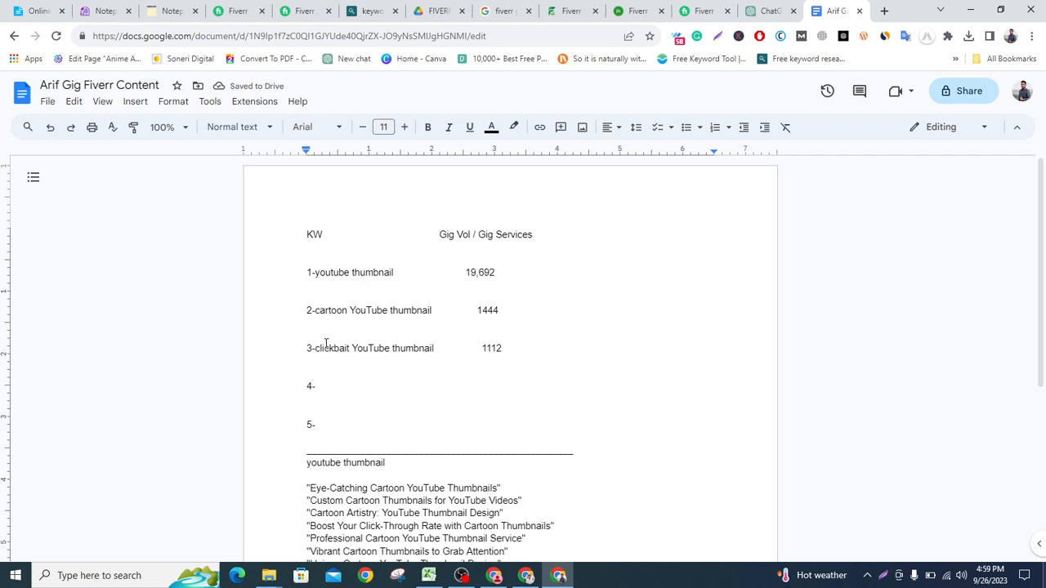
pyautogui.moveTo(315, 348); pyautogui.dragTo(438, 348)
pyautogui.hotkey('ctrl', 'c')
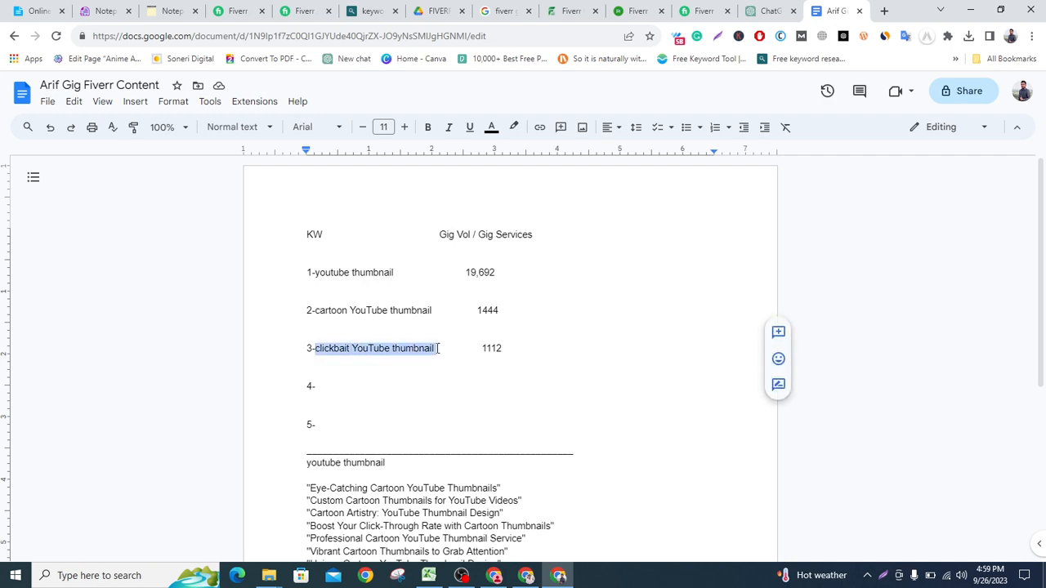
pyautogui.scroll(-4, 438, 348)
pyautogui.click(341, 415)
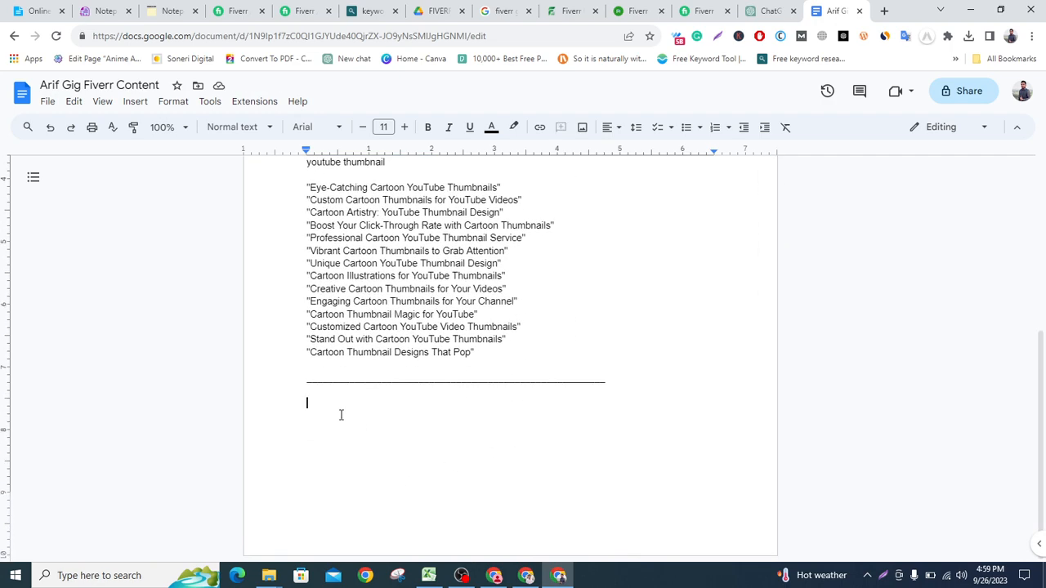
pyautogui.hotkey('ctrl', 'v')
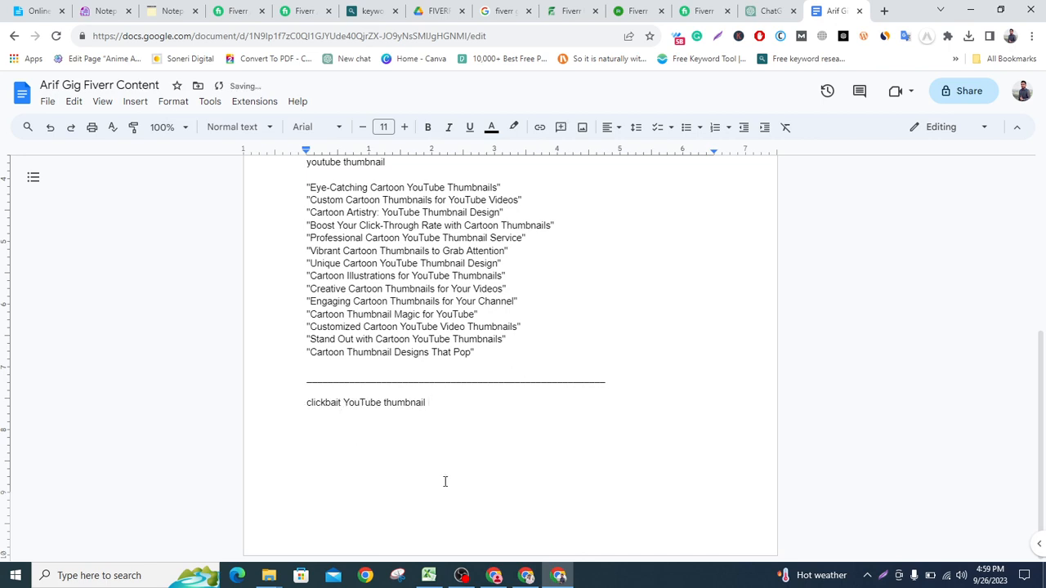
# Switch from the gig content document to the RapidTables notepad and review the gig keyword and gig title items in the 26 SEP 2023 outline
pyautogui.scroll(3, 343, 367)
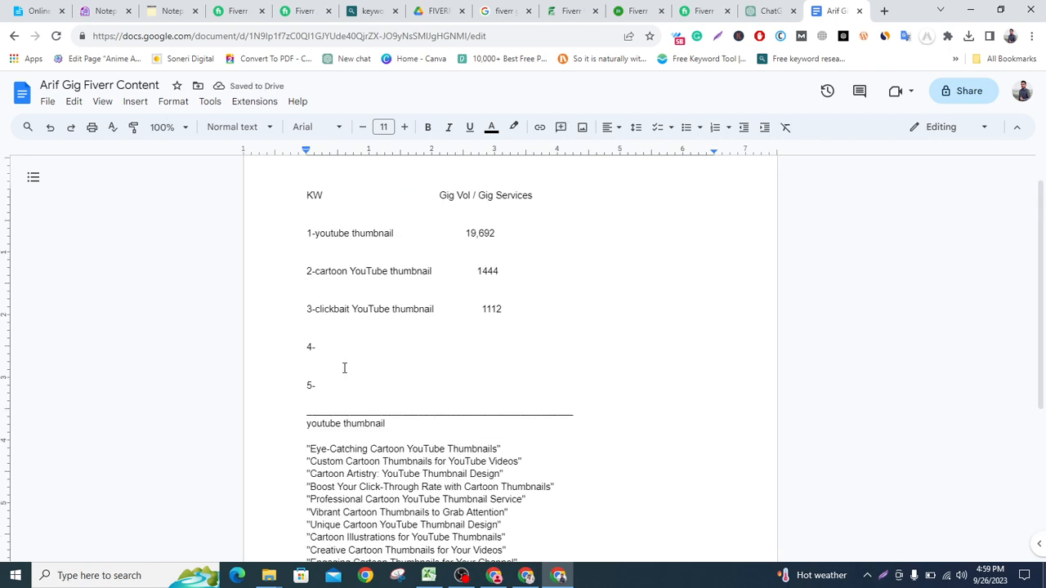
pyautogui.scroll(1, 344, 370)
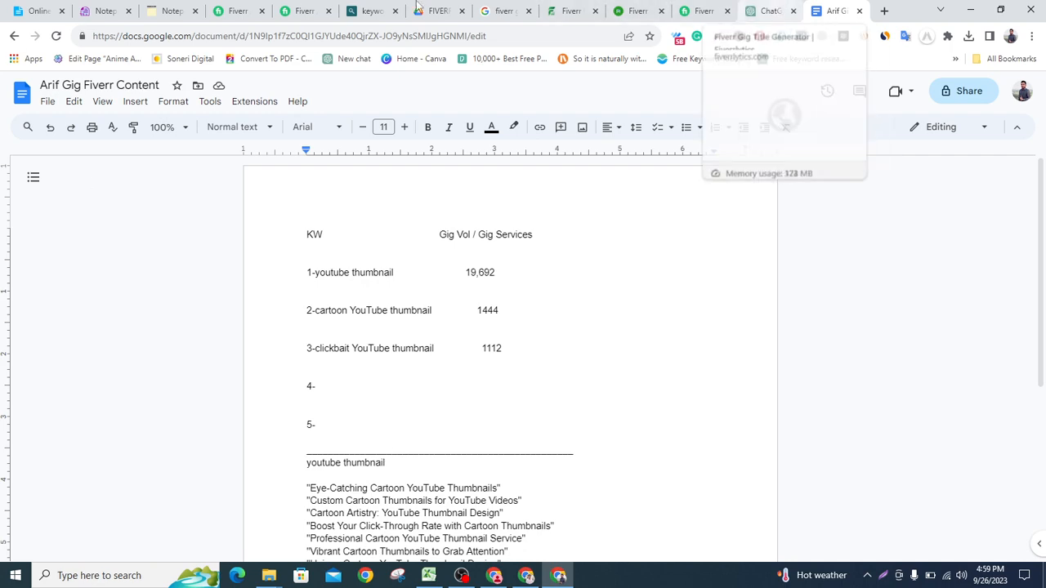
pyautogui.click(167, 11)
pyautogui.scroll(-3, 294, 368)
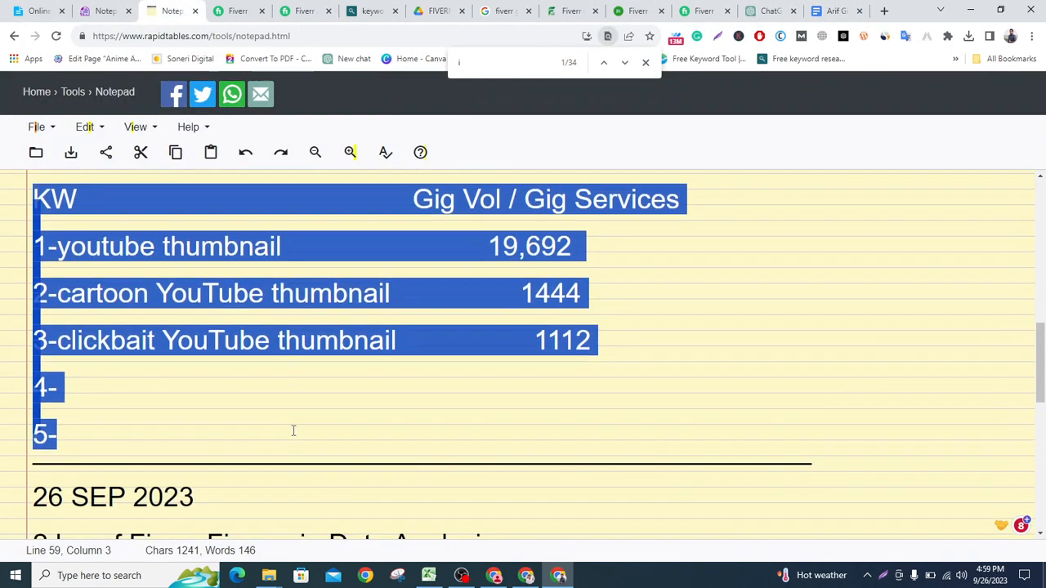
pyautogui.scroll(-2, 280, 250)
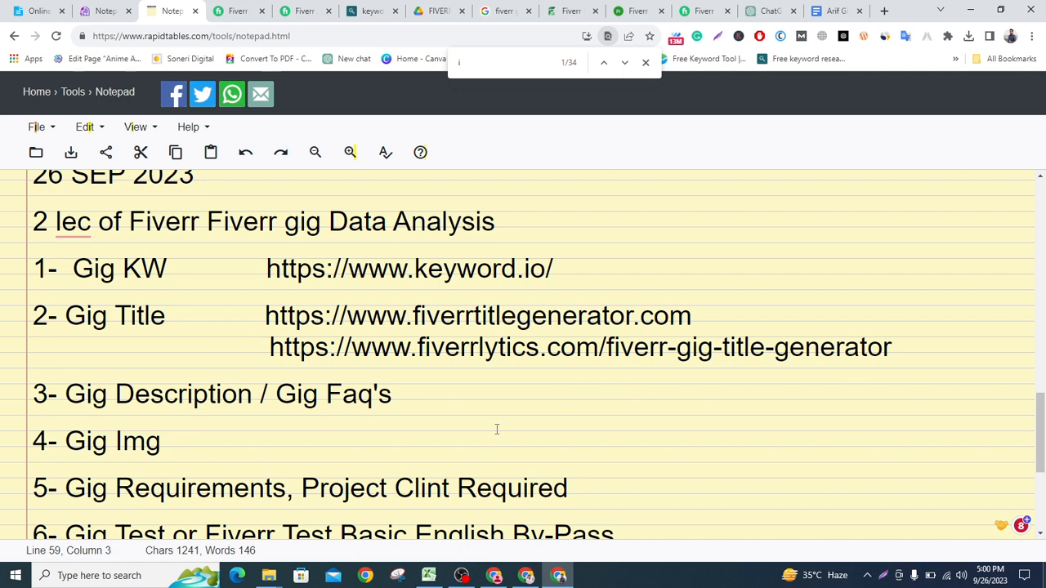
pyautogui.moveTo(72, 271); pyautogui.dragTo(171, 317)
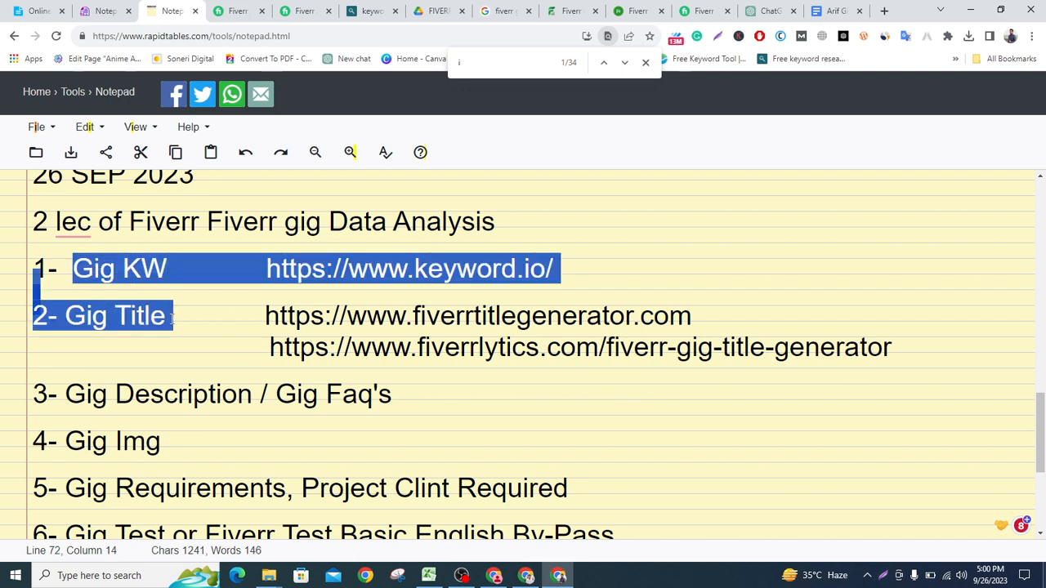
pyautogui.click(207, 275)
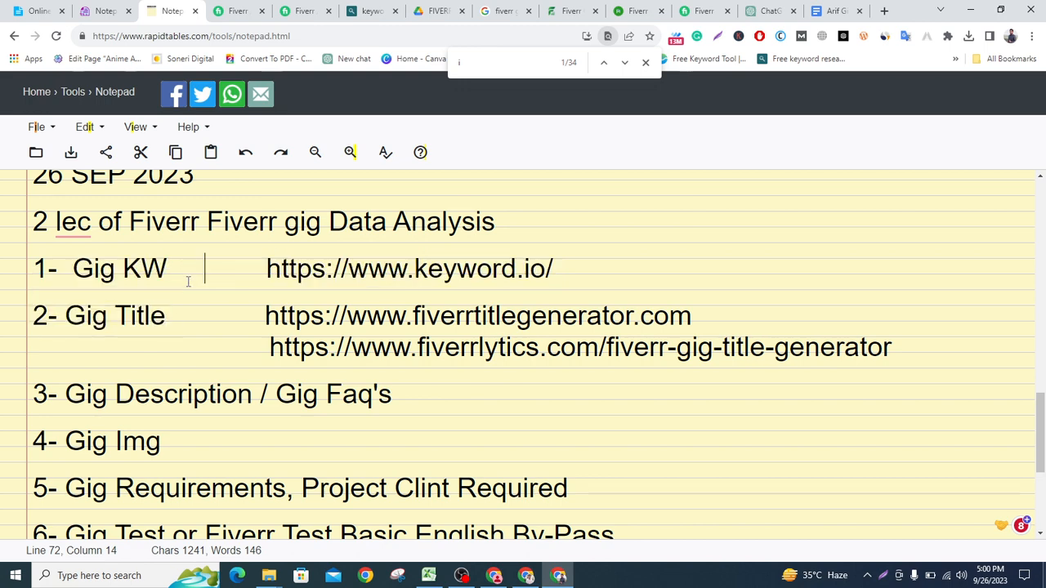
pyautogui.moveTo(173, 323); pyautogui.dragTo(129, 323)
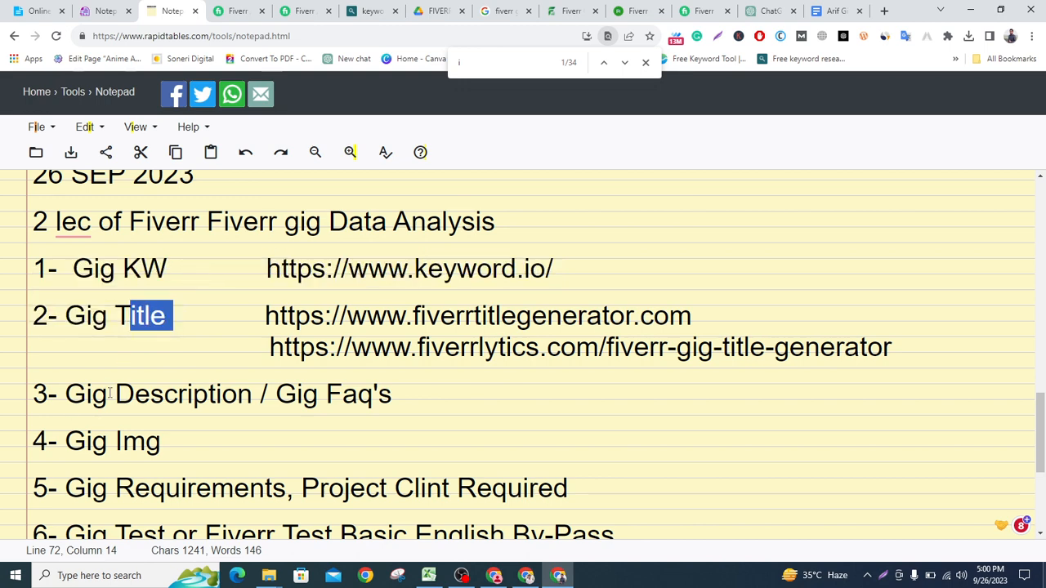
# Examine the outline's remaining items, from gig description and FAQs through image, requirements, test and publishing, highlighting the "Gig Description / Gig Faq's" item
pyautogui.scroll(-1, 109, 394)
pyautogui.moveTo(66, 328); pyautogui.dragTo(107, 375)
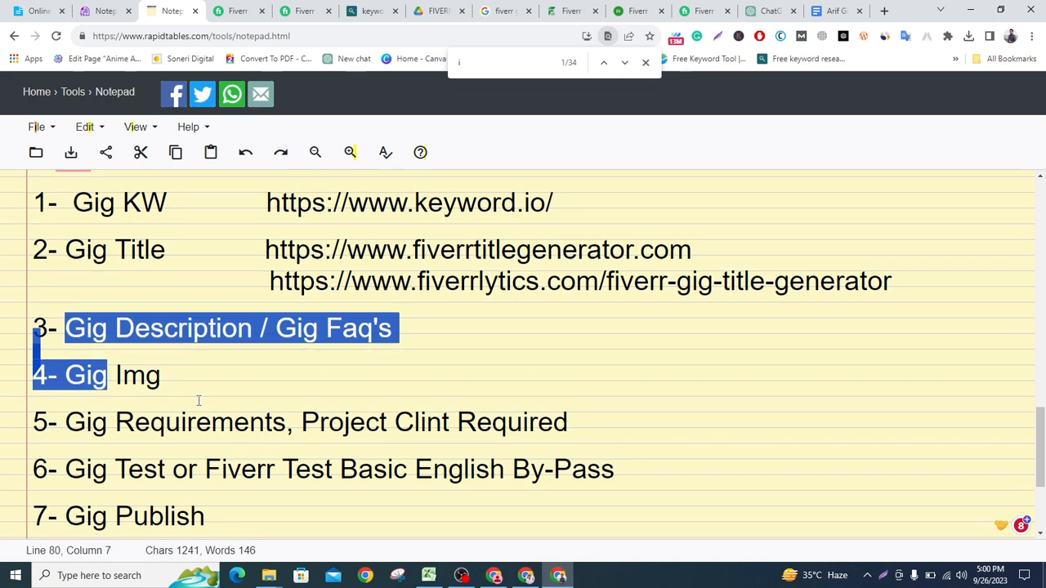
pyautogui.scroll(-2, 198, 401)
pyautogui.moveTo(65, 292); pyautogui.dragTo(98, 341)
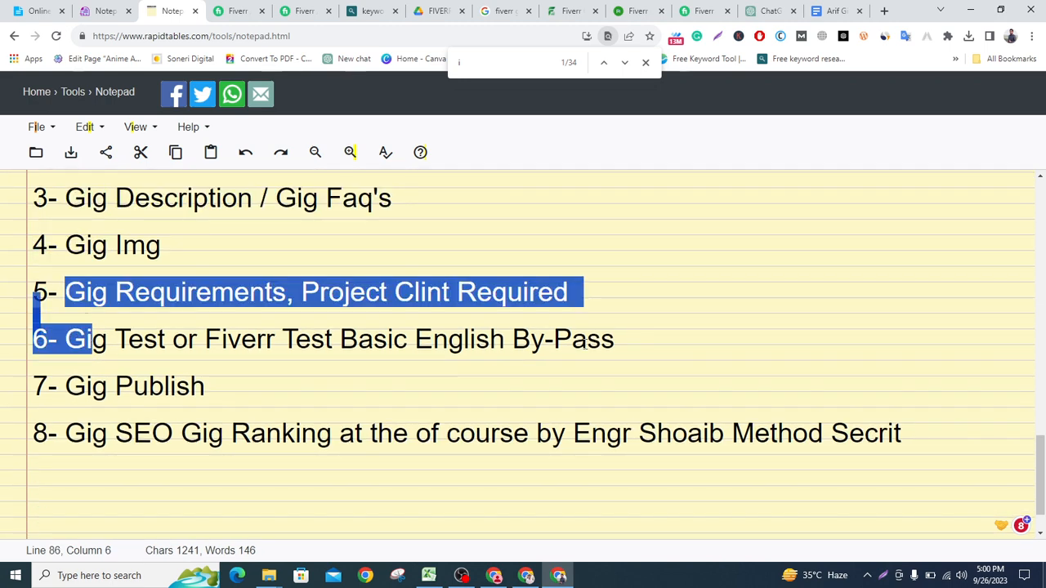
pyautogui.scroll(2, 216, 386)
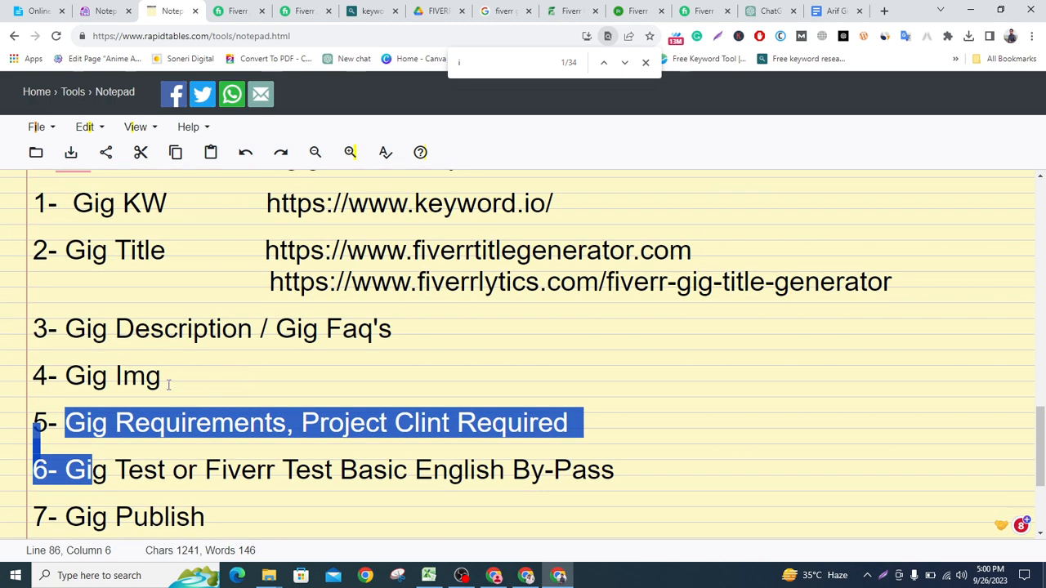
pyautogui.click(542, 338)
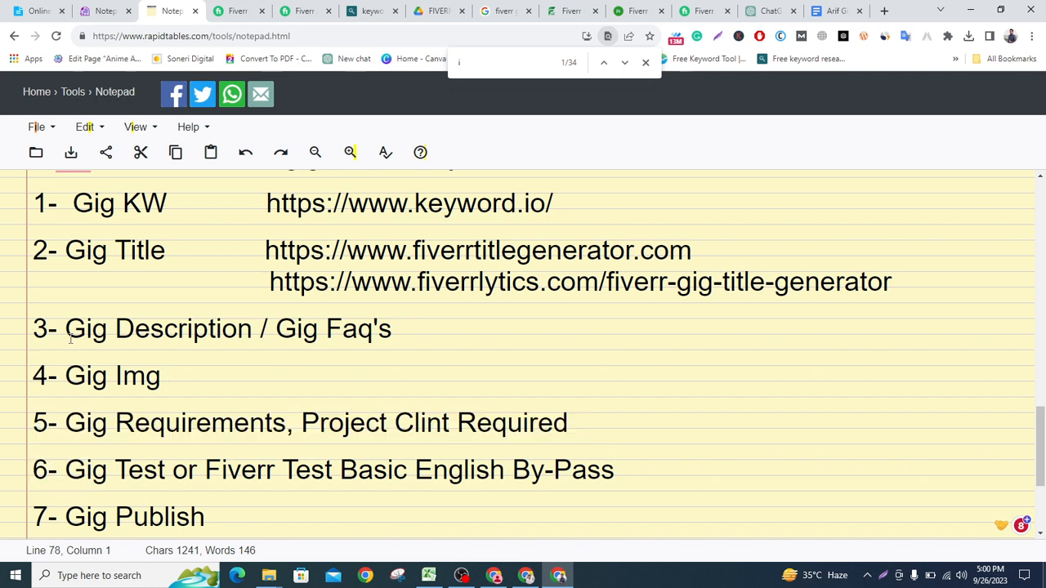
pyautogui.moveTo(66, 337); pyautogui.dragTo(394, 331)
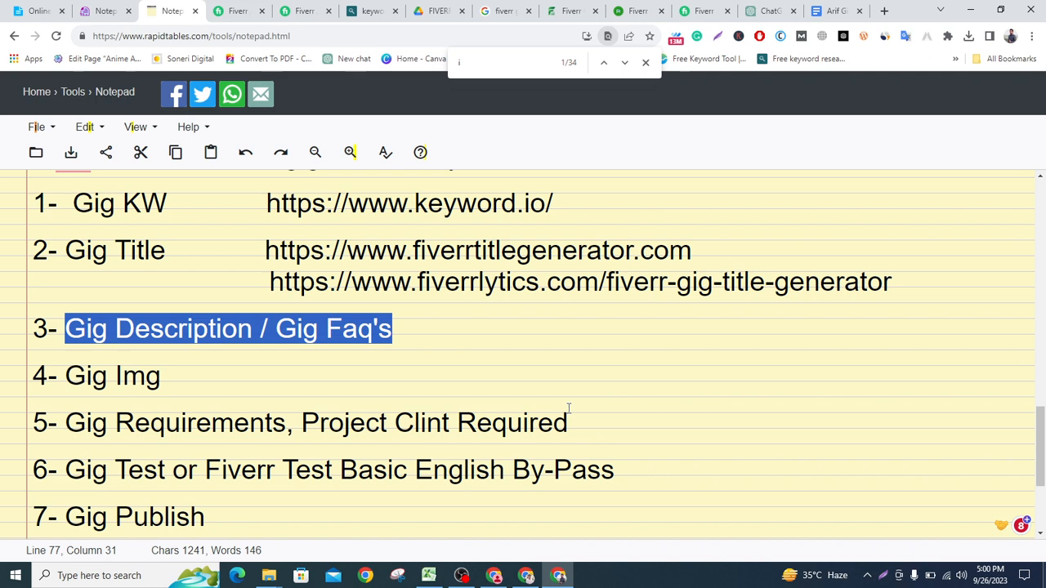
pyautogui.click(232, 382)
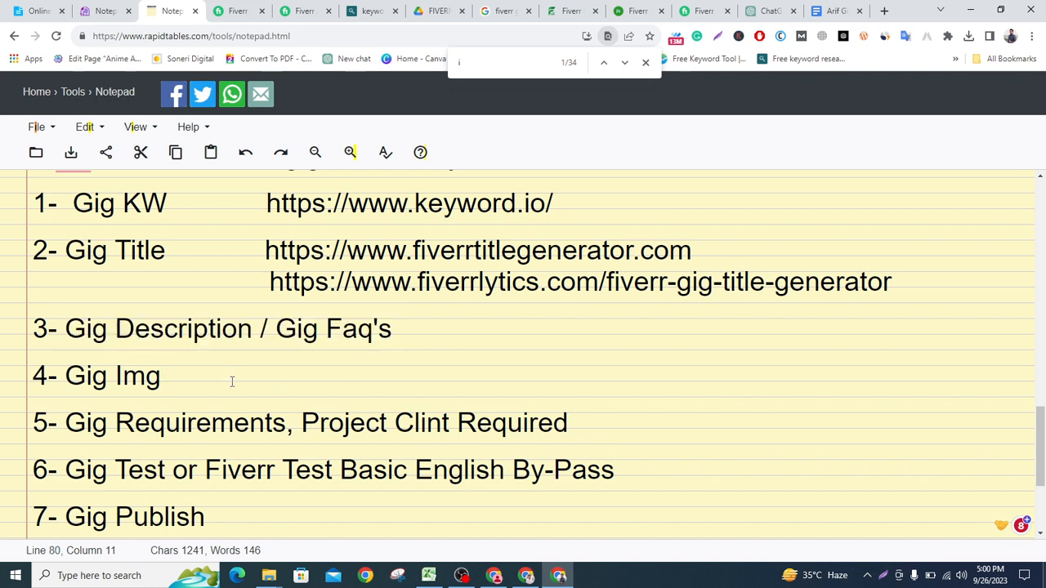